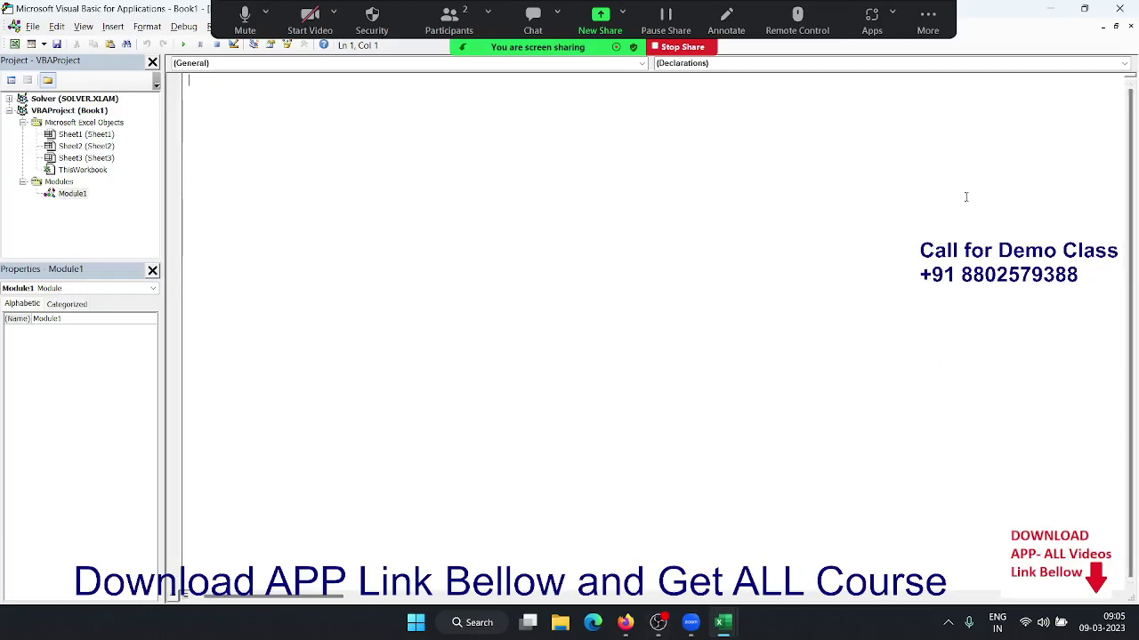
Step: Snap the VBA editor to the left half of the screen and Book1 - Excel to the right half
{"action": "mouse_move", "coordinate": [1081, 11]}
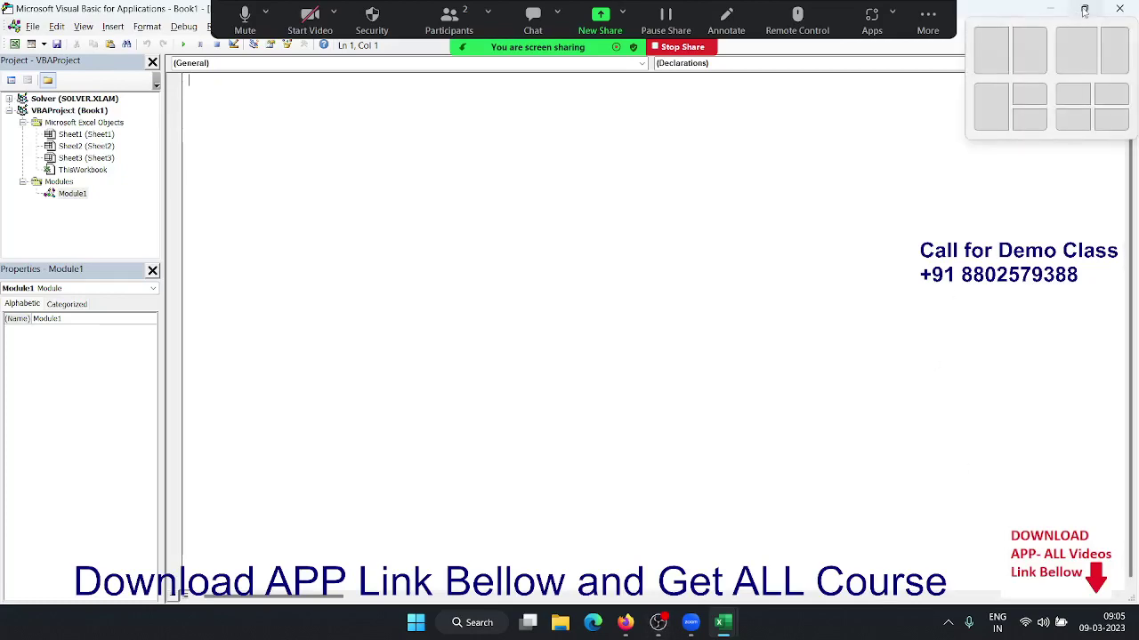
{"action": "left_click", "coordinate": [999, 50]}
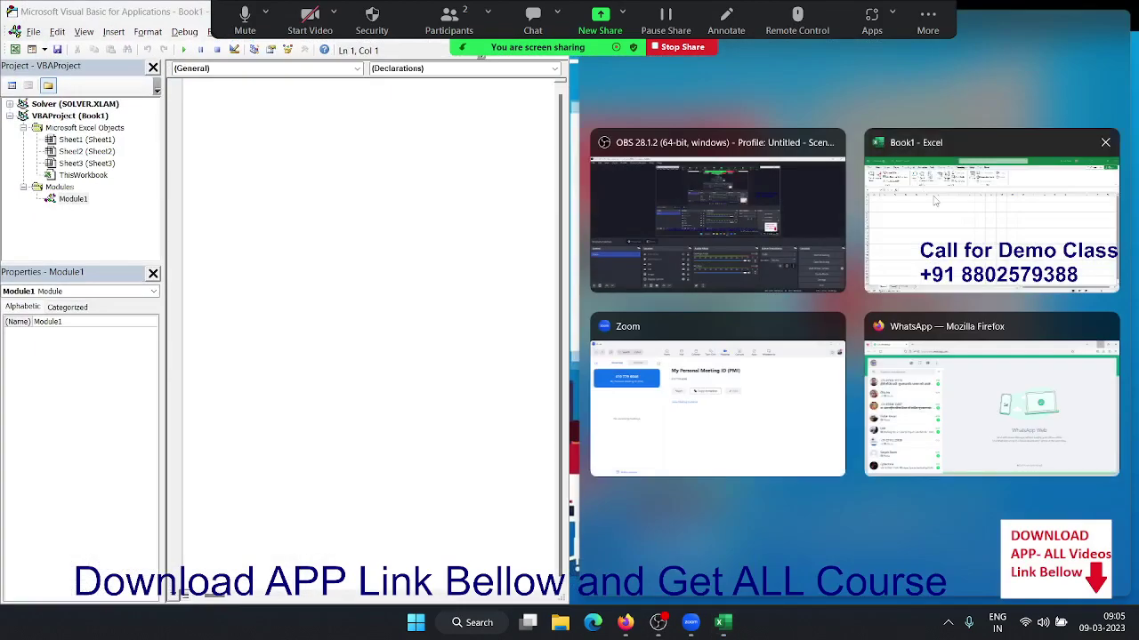
{"action": "left_click", "coordinate": [933, 196]}
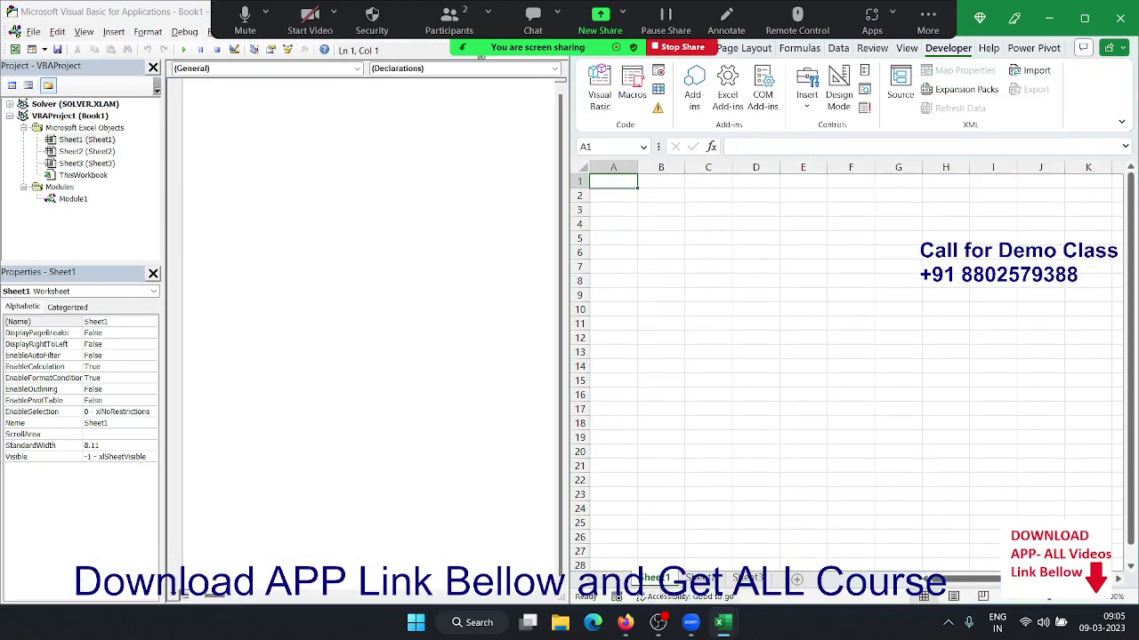
Step: Rename the first worksheet to JAN so it appears as Sheet1 (JAN)
{"action": "left_click", "coordinate": [746, 578]}
{"action": "left_click", "coordinate": [62, 142]}
{"action": "left_click", "coordinate": [71, 152]}
{"action": "left_click", "coordinate": [69, 164]}
{"action": "double_click", "coordinate": [735, 579]}
{"action": "left_click", "coordinate": [849, 424]}
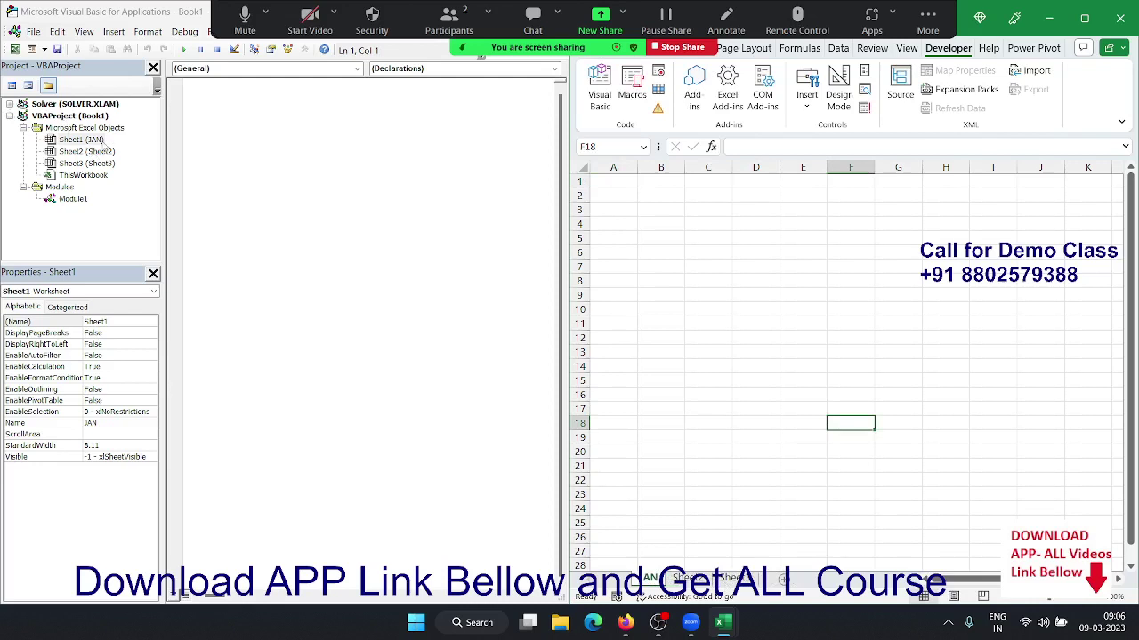
Step: Inspect Sheet2's code name in the Properties window
{"action": "left_click", "coordinate": [96, 151]}
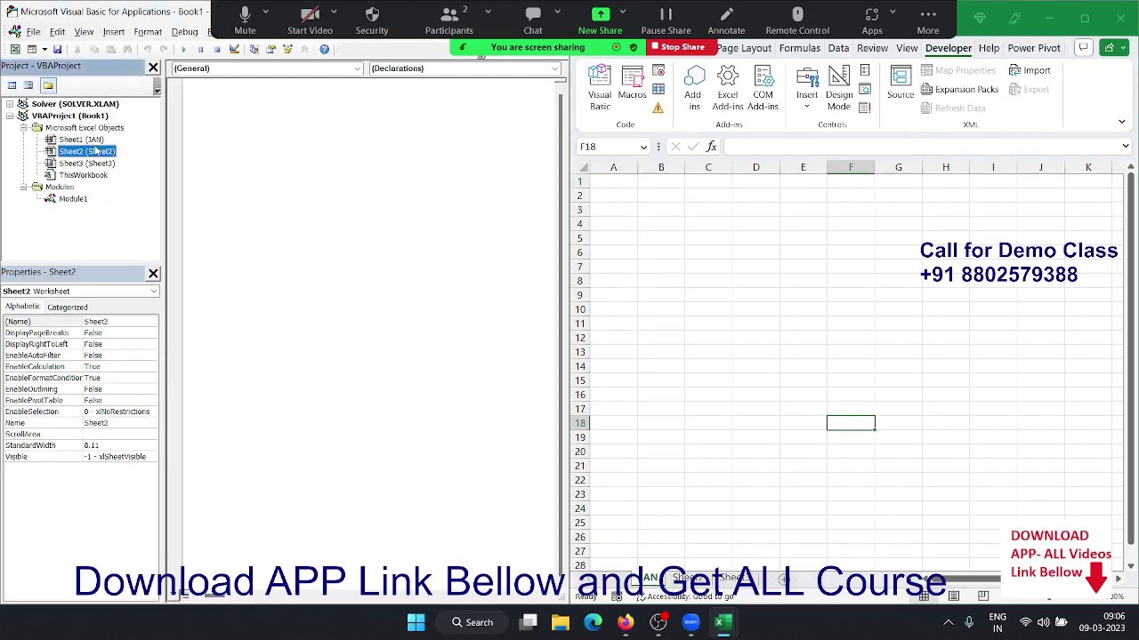
{"action": "double_click", "coordinate": [102, 322]}
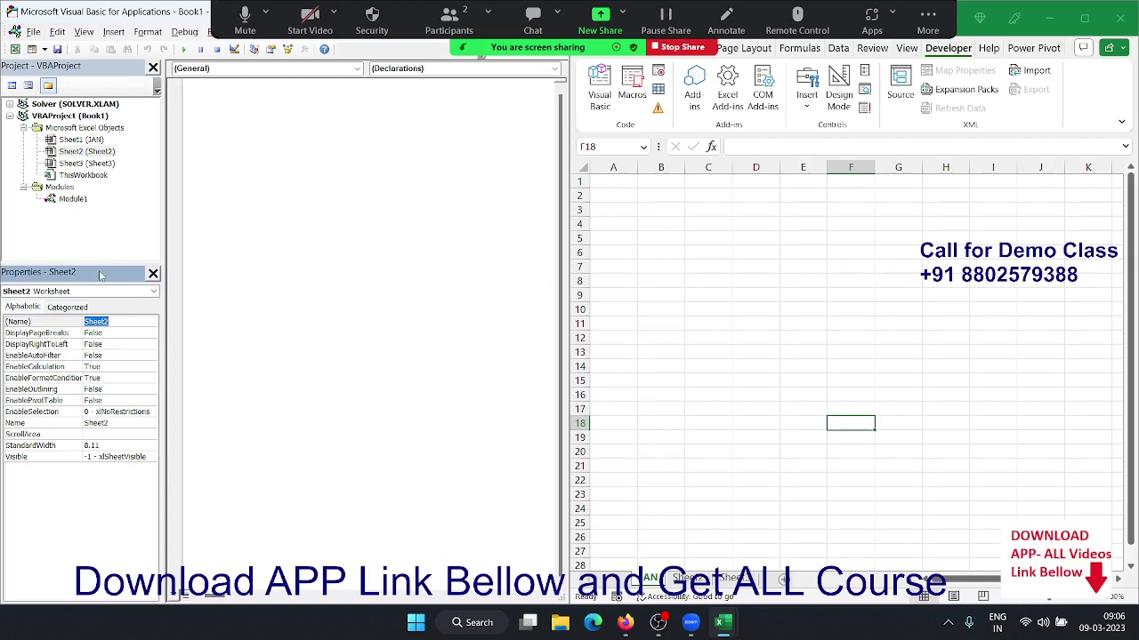
{"action": "left_click", "coordinate": [87, 323]}
{"action": "left_click", "coordinate": [810, 447]}
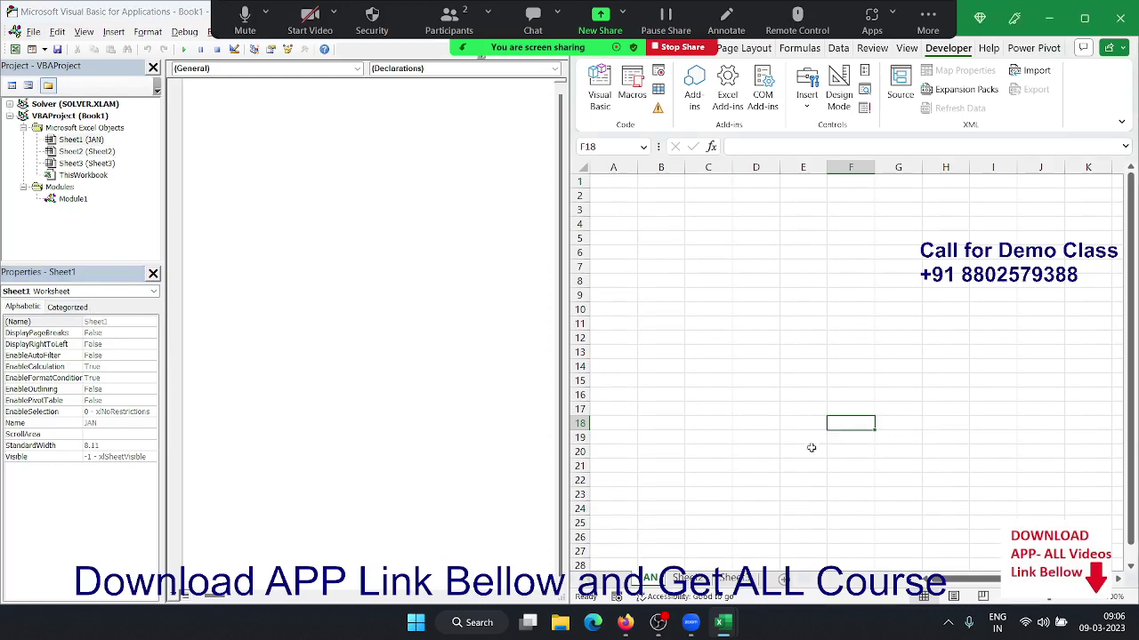
{"action": "left_click", "coordinate": [774, 465]}
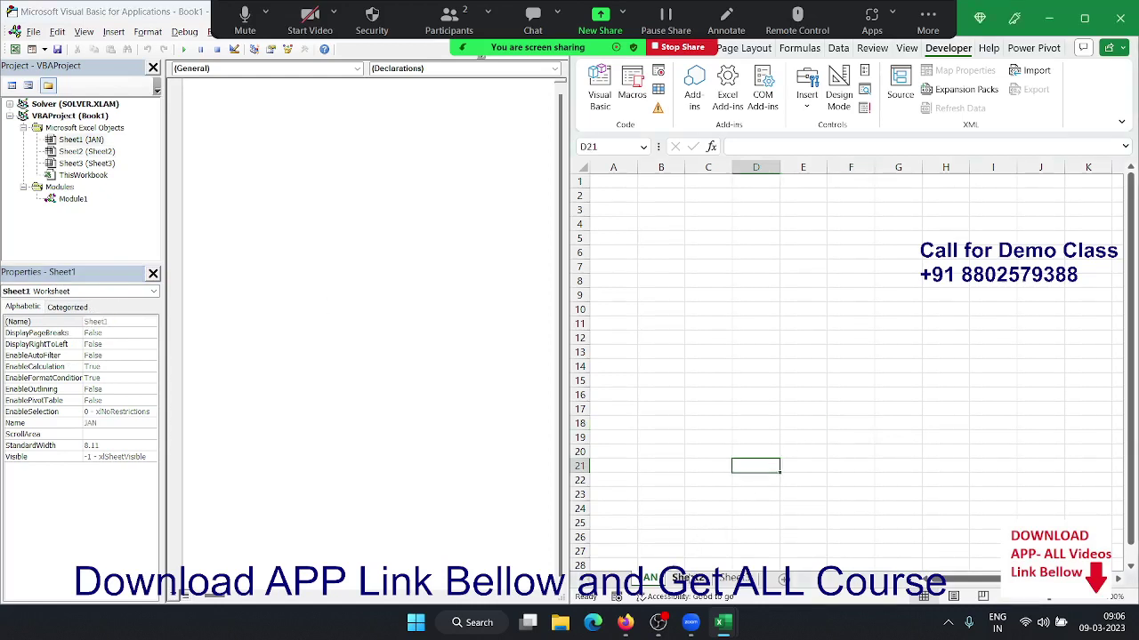
Step: Write sub ee() in Module1 to get an empty Sub ee() / End Sub with blank lines inside
{"action": "left_click", "coordinate": [226, 90]}
{"action": "type", "text": "s"}
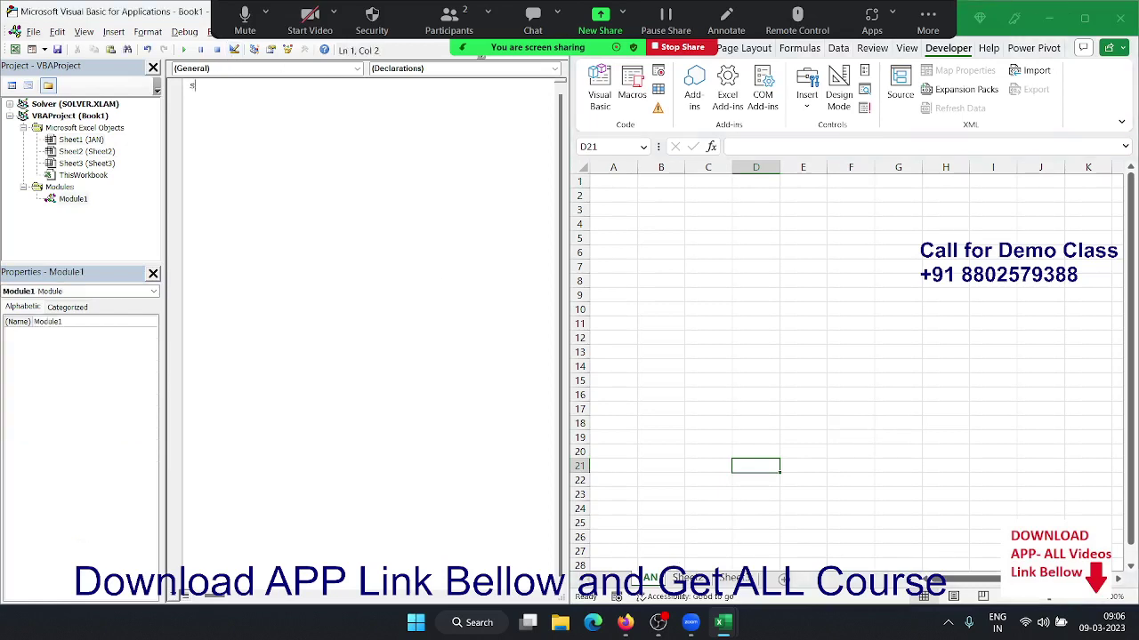
{"action": "type", "text": "ub ee"}
{"action": "type", "text": "()"}
{"action": "key", "text": "Return"}
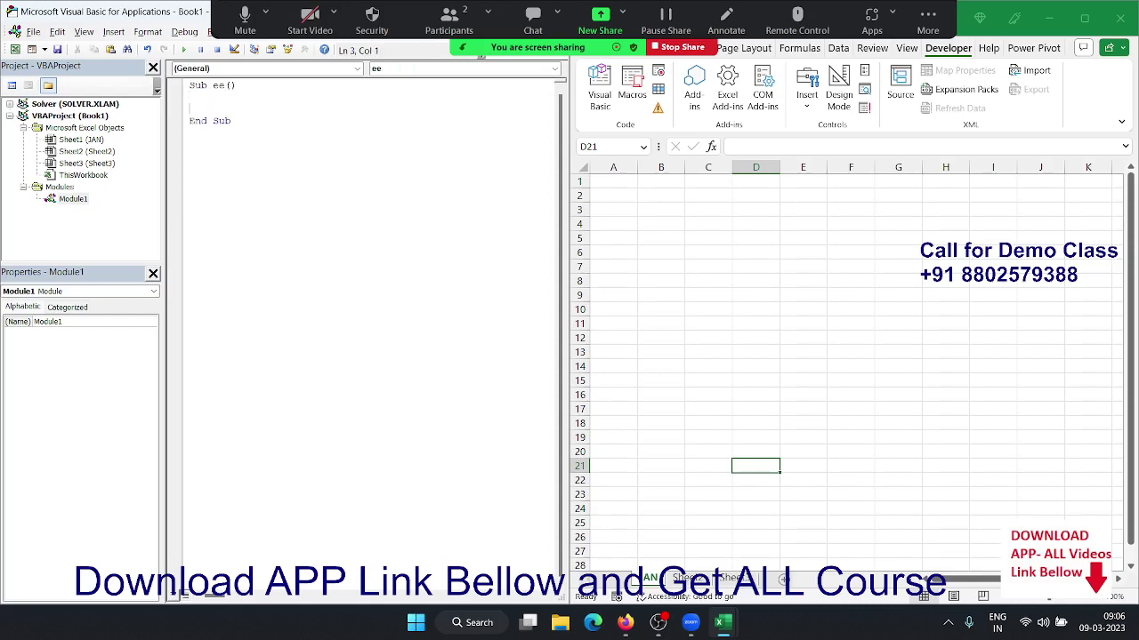
{"action": "key", "text": "Return"}
{"action": "key", "text": "Return"}
{"action": "left_click", "coordinate": [80, 140]}
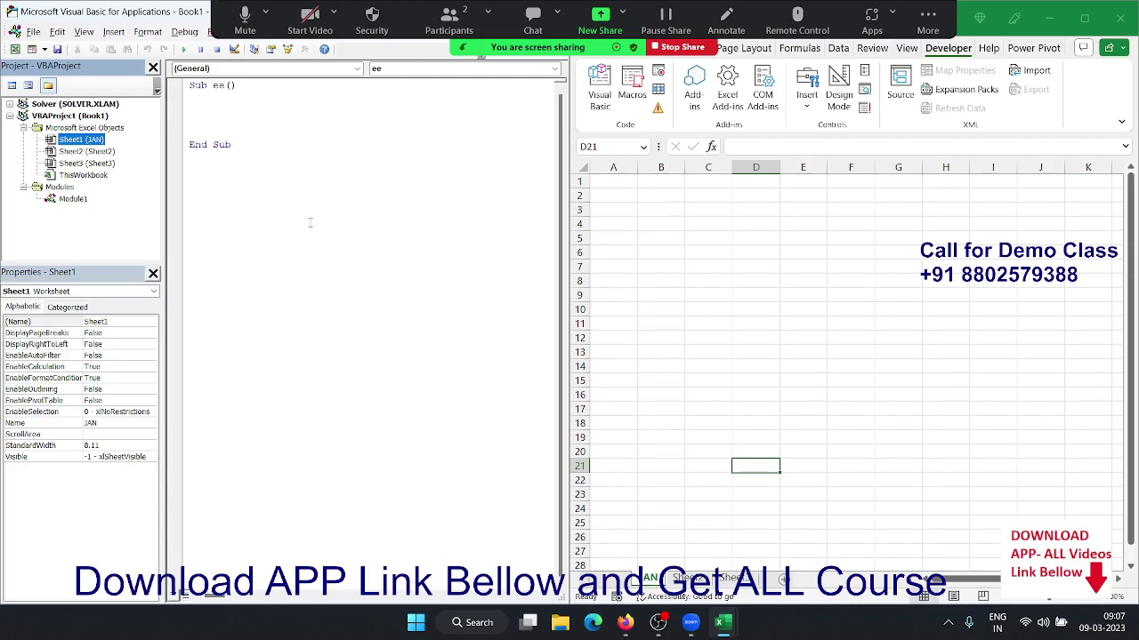
Step: Add Sheet1.Select as the first statement in the ee macro
{"action": "left_click", "coordinate": [200, 107]}
{"action": "key", "text": "Return"}
{"action": "key", "text": "Return"}
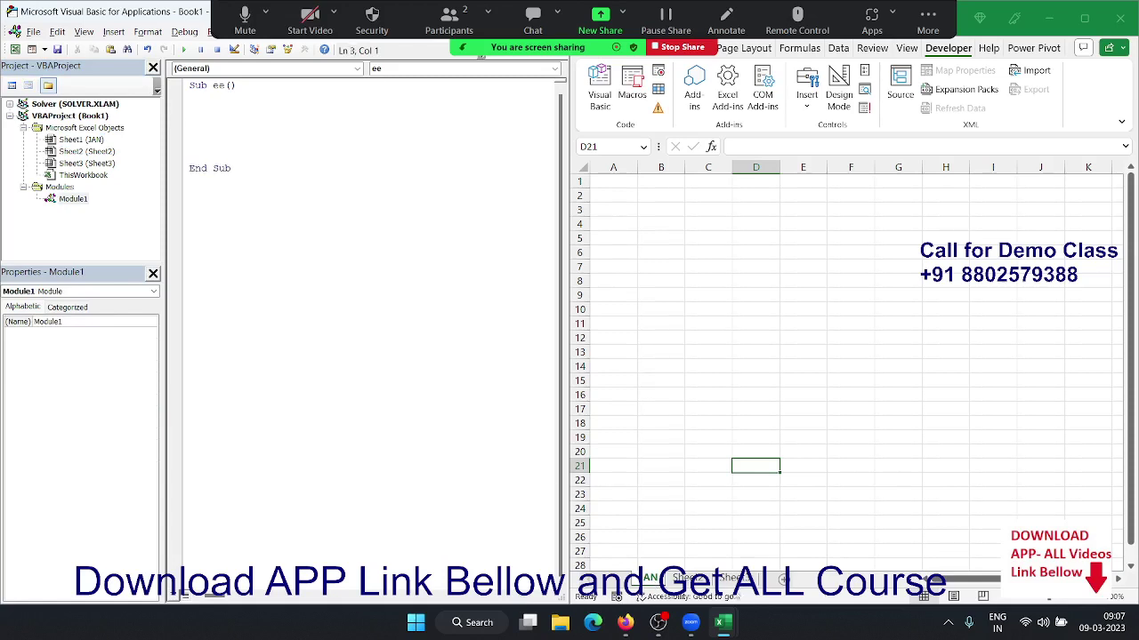
{"action": "left_click", "coordinate": [735, 580]}
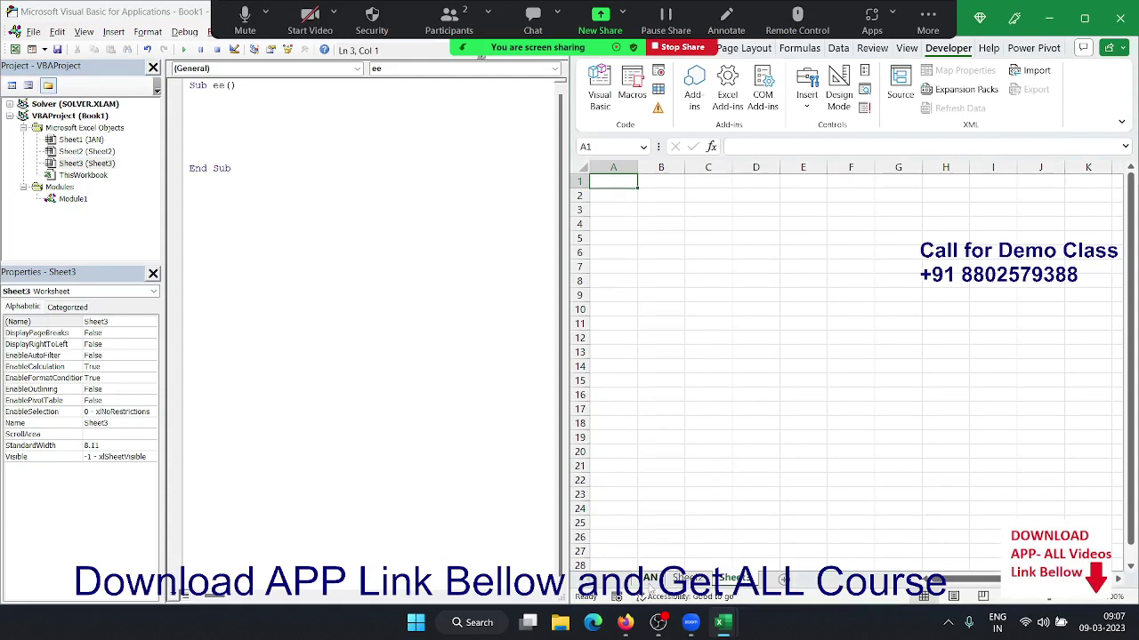
{"action": "left_click", "coordinate": [224, 116]}
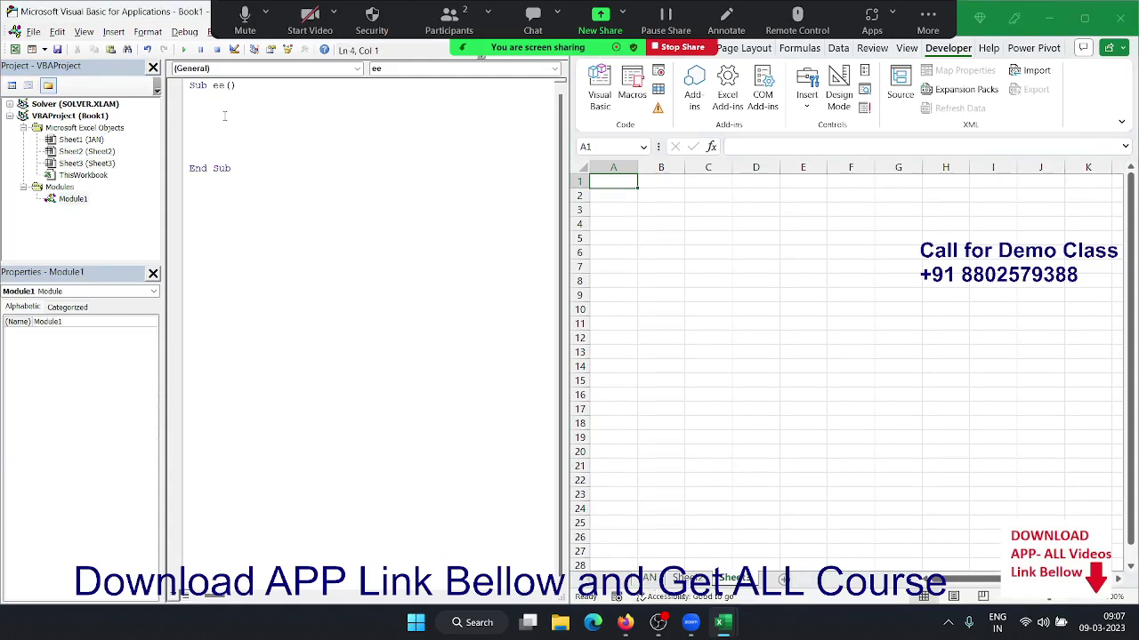
{"action": "type", "text": "sheet"}
{"action": "type", "text": "1.se"}
{"action": "type", "text": "lect"}
{"action": "key", "text": "Return"}
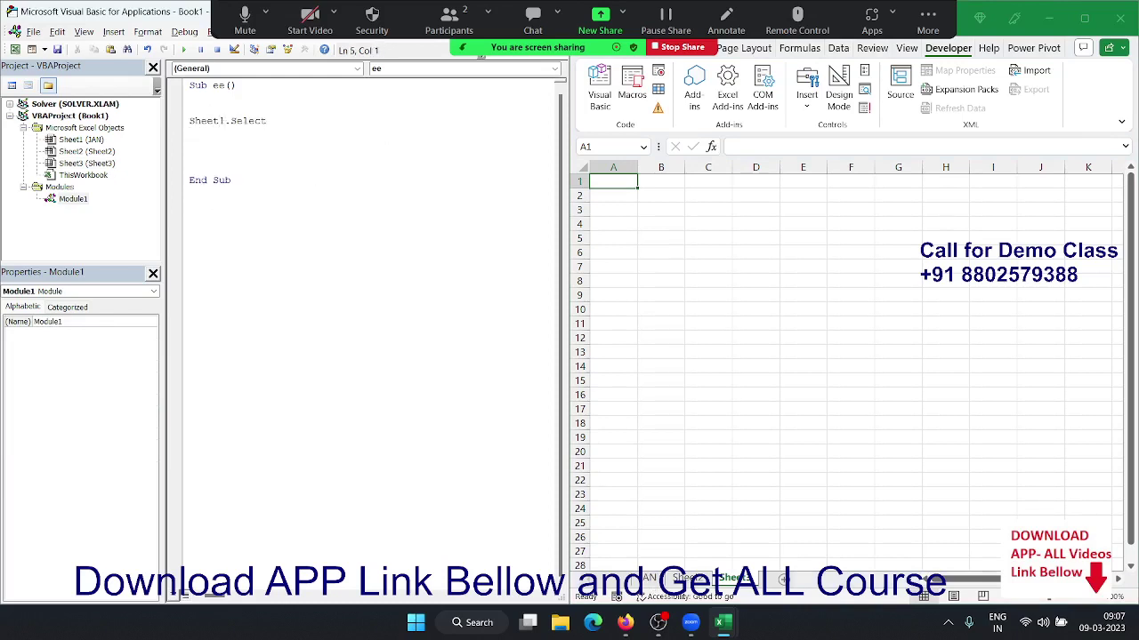
Step: Add the Sheets("JAN").Select and Sheets(1).Select lines below it
{"action": "type", "text": "sheets"}
{"action": "type", "text": "(\""}
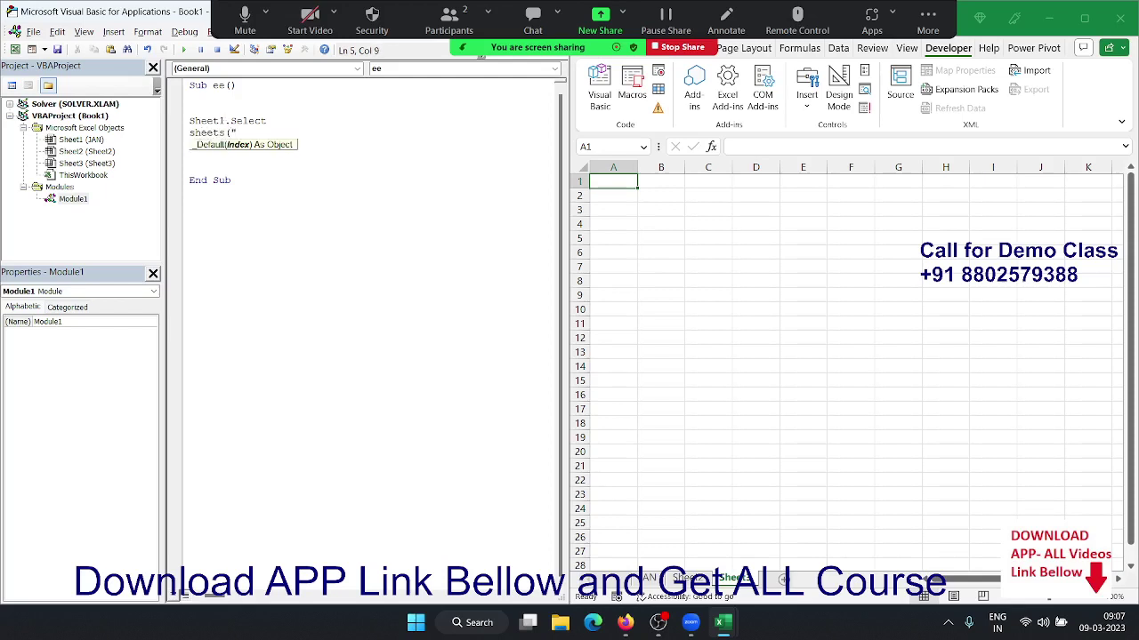
{"action": "type", "text": "JA"}
{"action": "type", "text": "N\")"}
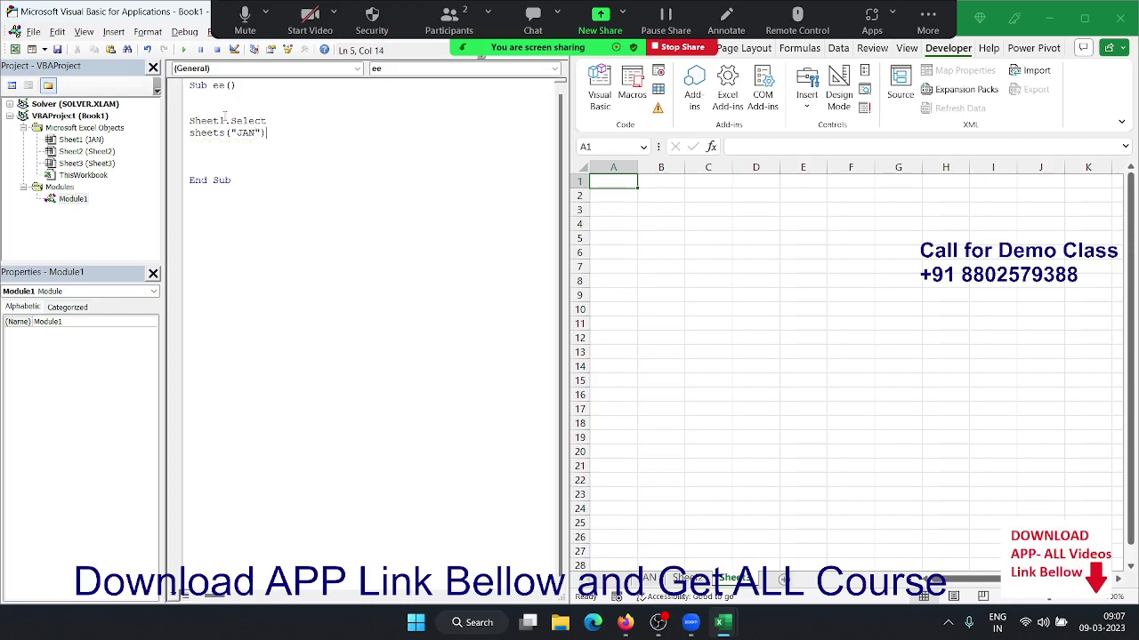
{"action": "type", "text": ".Select"}
{"action": "key", "text": "Return"}
{"action": "type", "text": "sheet"}
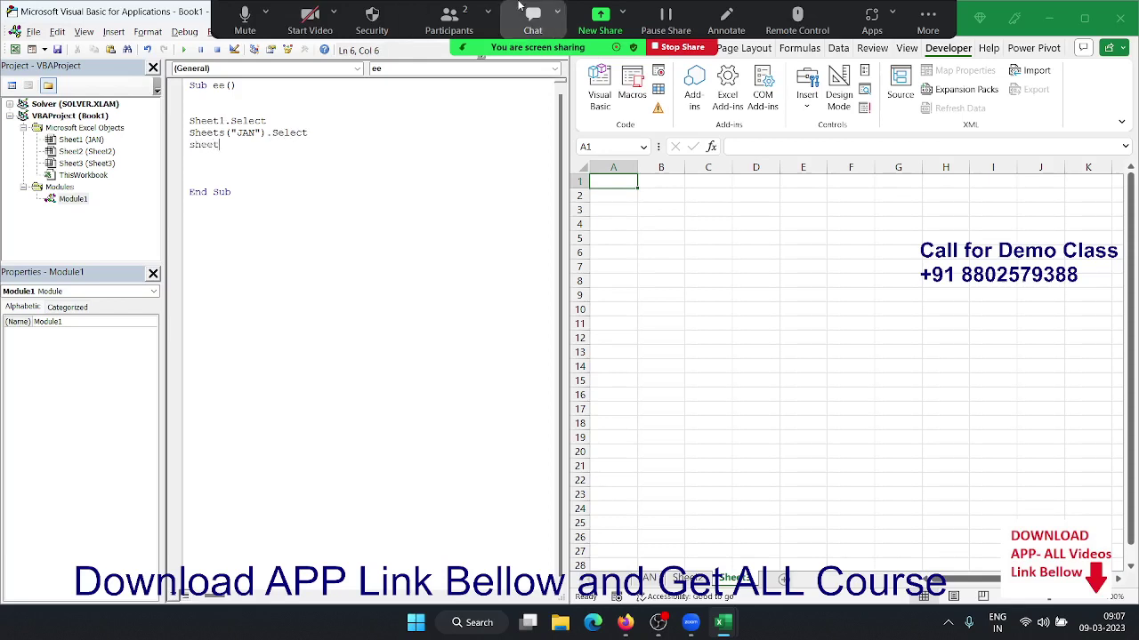
{"action": "type", "text": "s(1"}
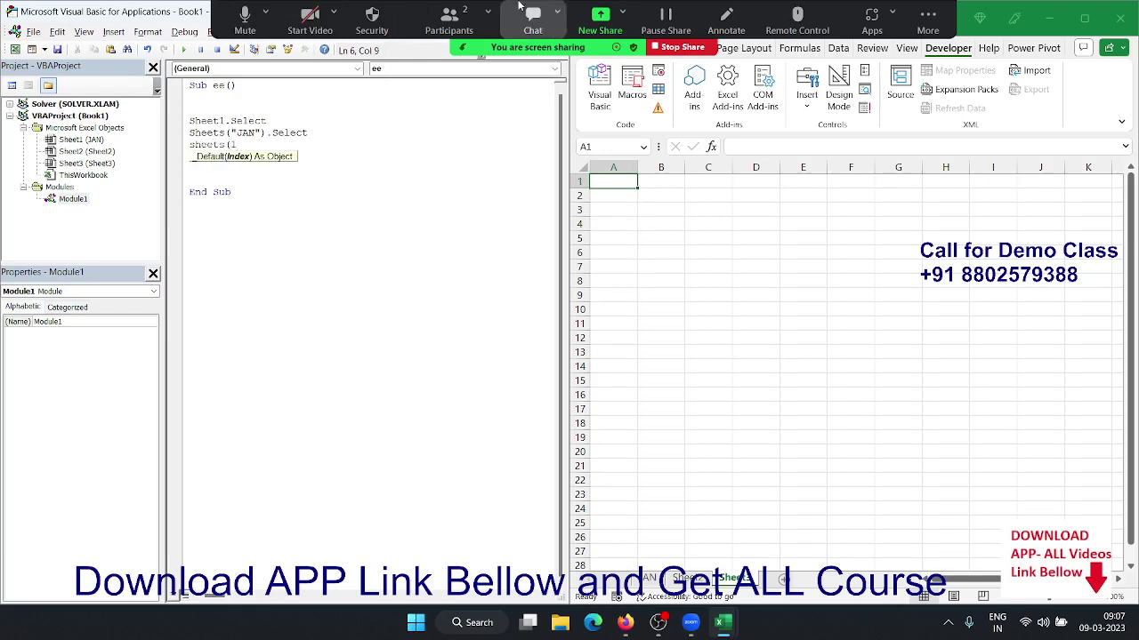
{"action": "type", "text": ").selec"}
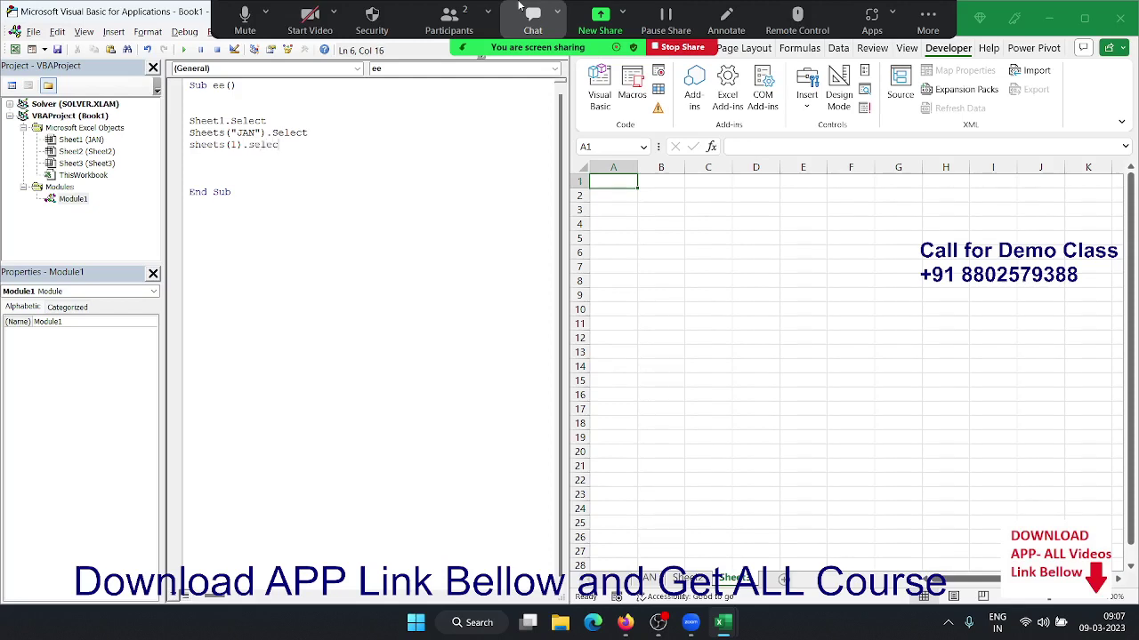
{"action": "type", "text": "t"}
{"action": "key", "text": "Return"}
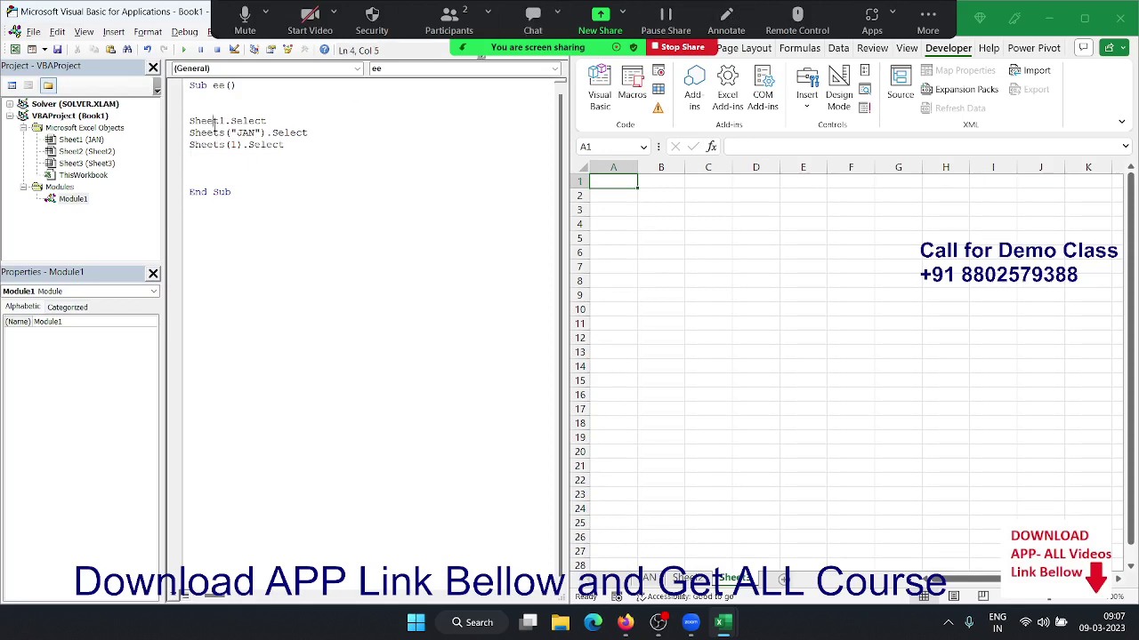
{"action": "double_click", "coordinate": [215, 134]}
{"action": "double_click", "coordinate": [219, 145]}
{"action": "double_click", "coordinate": [232, 145]}
{"action": "left_click", "coordinate": [649, 579]}
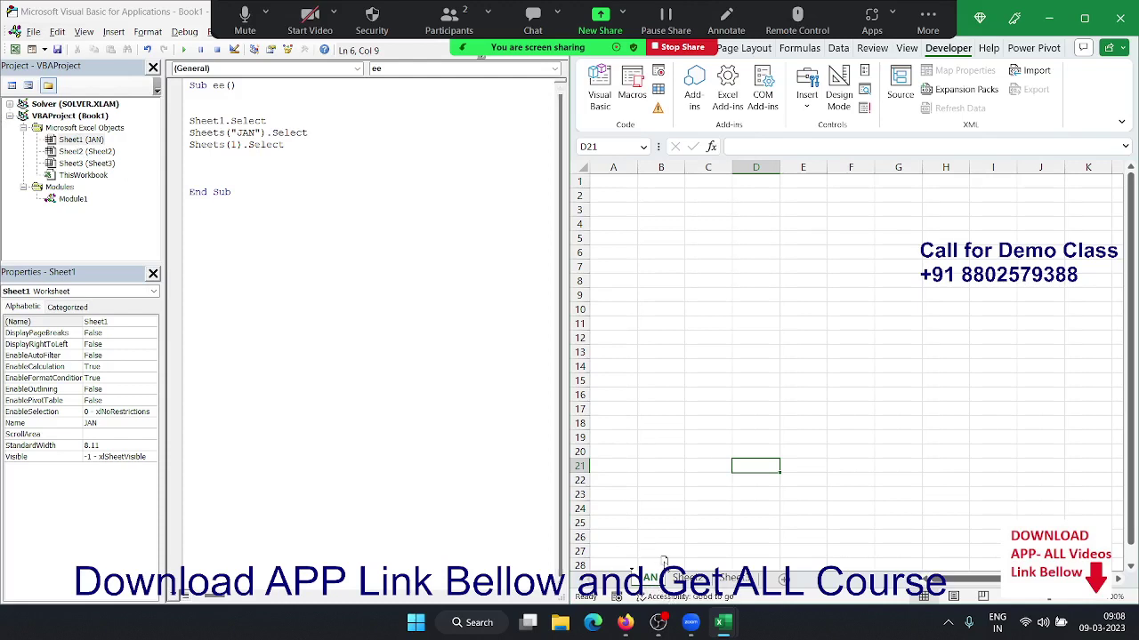
Step: Move Sheet2 in front of JAN and change Sheets(1) to Sheets(2) in the macro
{"action": "left_click_drag", "start_coordinate": [707, 579], "coordinate": [636, 571]}
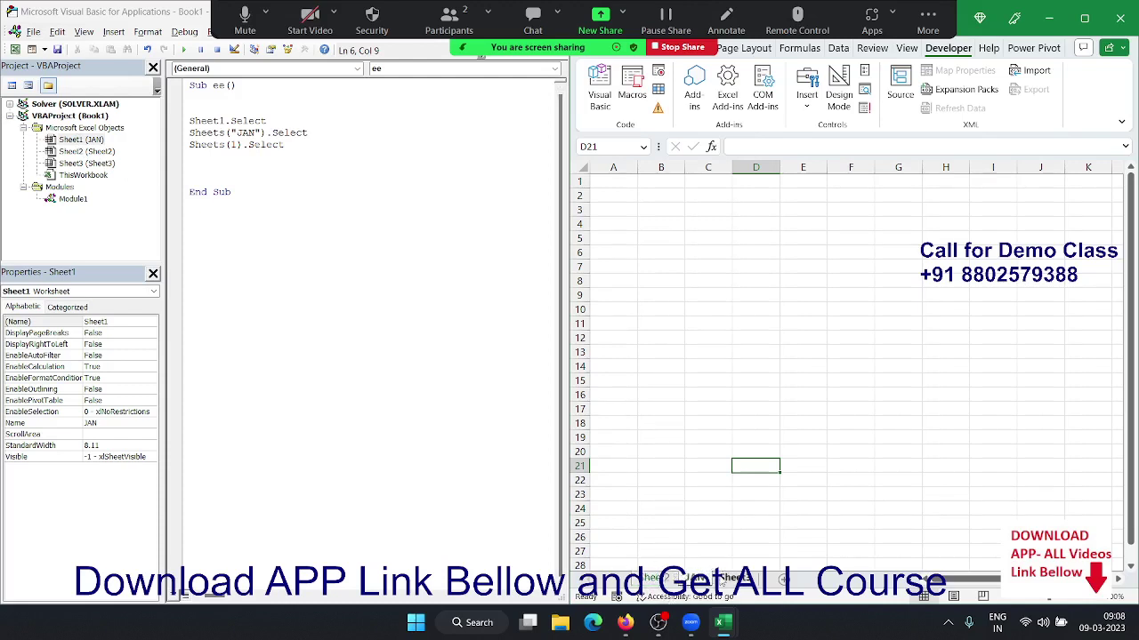
{"action": "double_click", "coordinate": [232, 146]}
{"action": "type", "text": "2"}
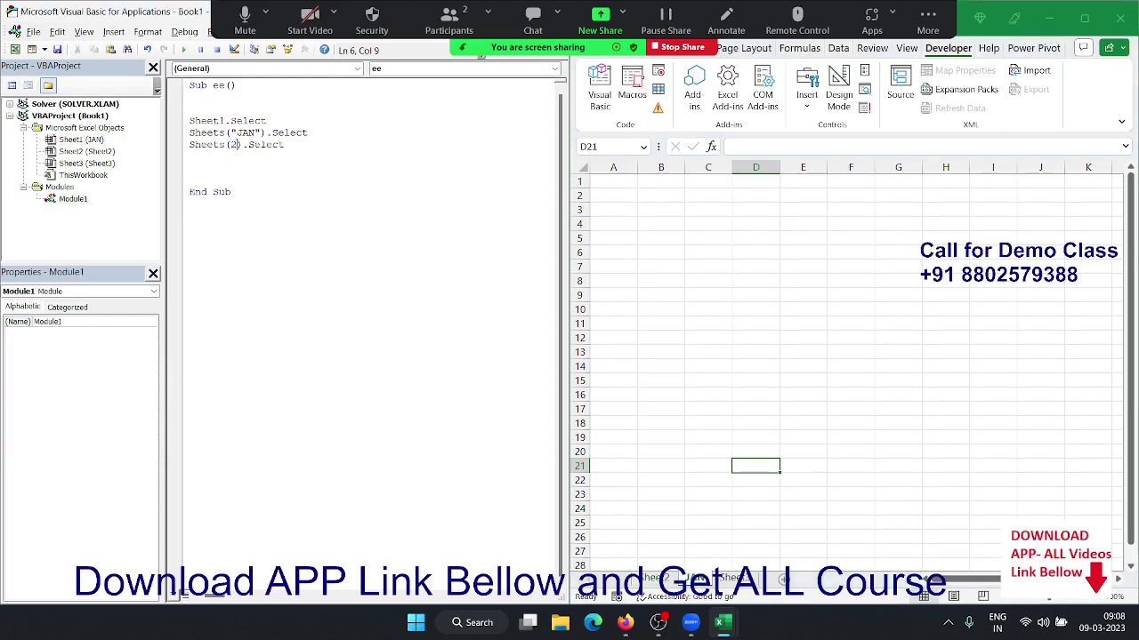
{"action": "left_click", "coordinate": [339, 175]}
Step: Insert blank lines below Sheet1.Select and select that line
{"action": "key", "text": "Return"}
{"action": "key", "text": "Return"}
{"action": "key", "text": "Up"}
{"action": "key", "text": "Up"}
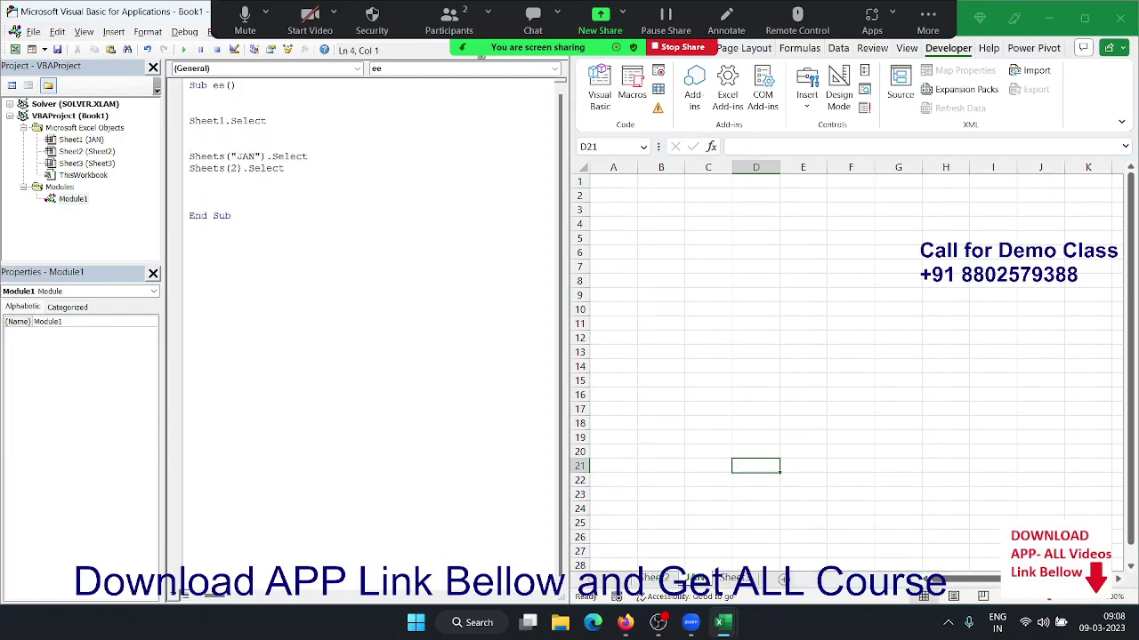
{"action": "key", "text": "shift+Down"}
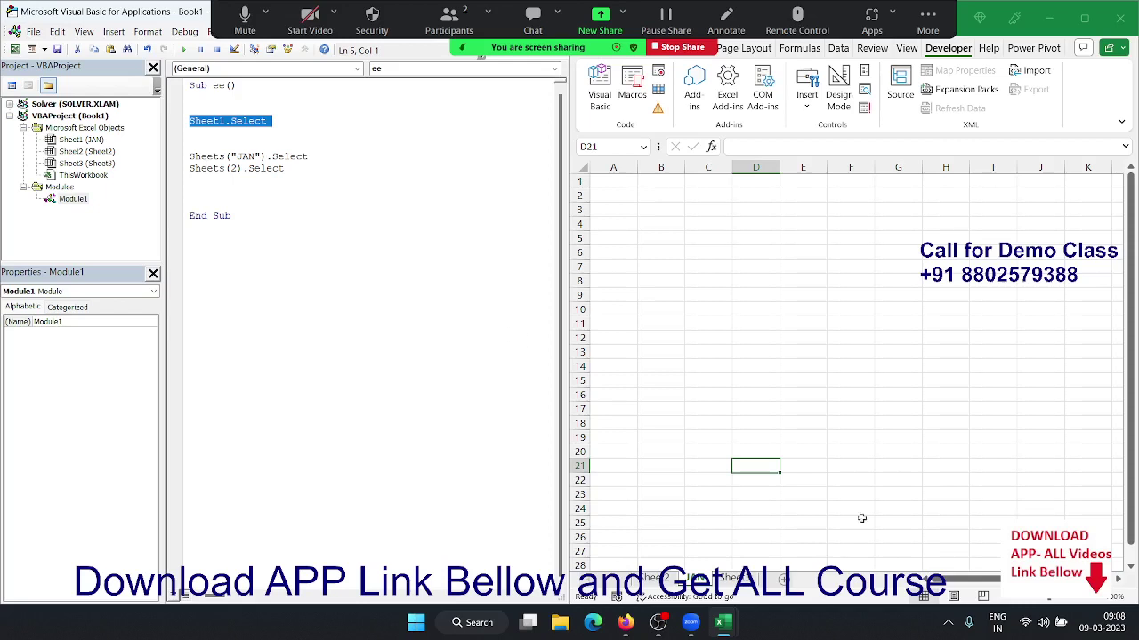
Step: Name the third worksheet Data
{"action": "left_click", "coordinate": [769, 601]}
{"action": "left_click", "coordinate": [731, 578]}
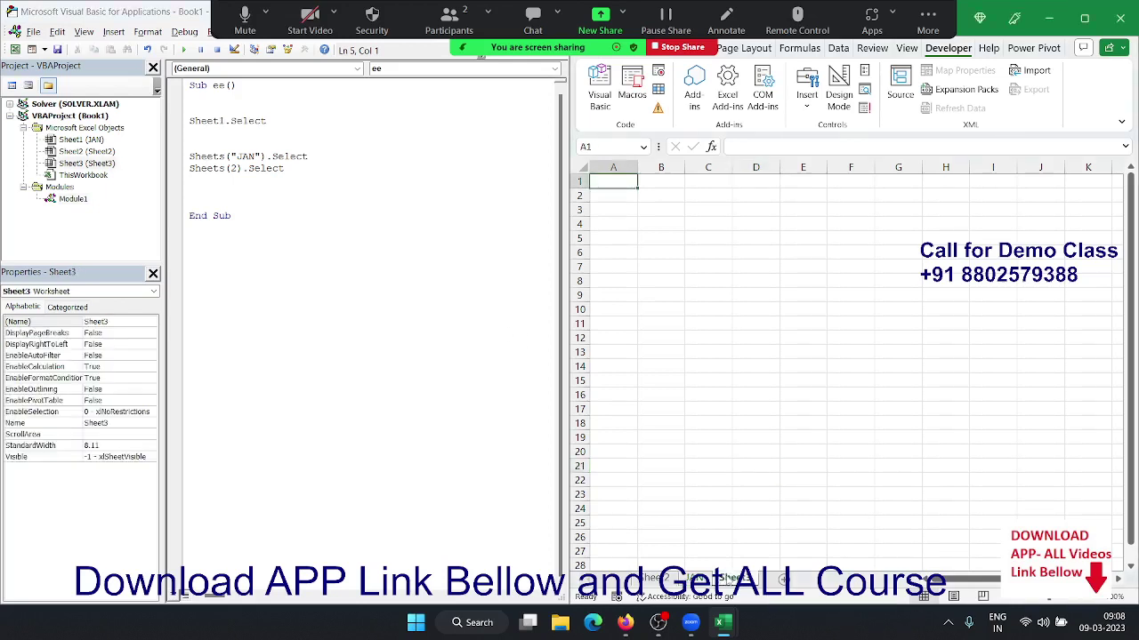
{"action": "type", "text": "Data"}
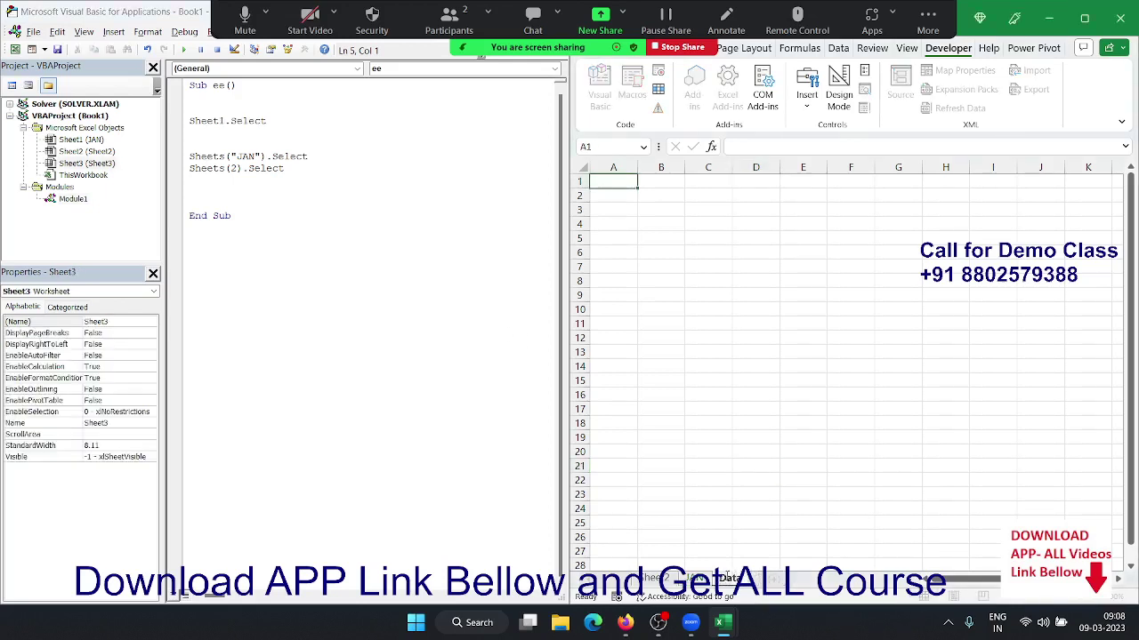
{"action": "left_click", "coordinate": [763, 478]}
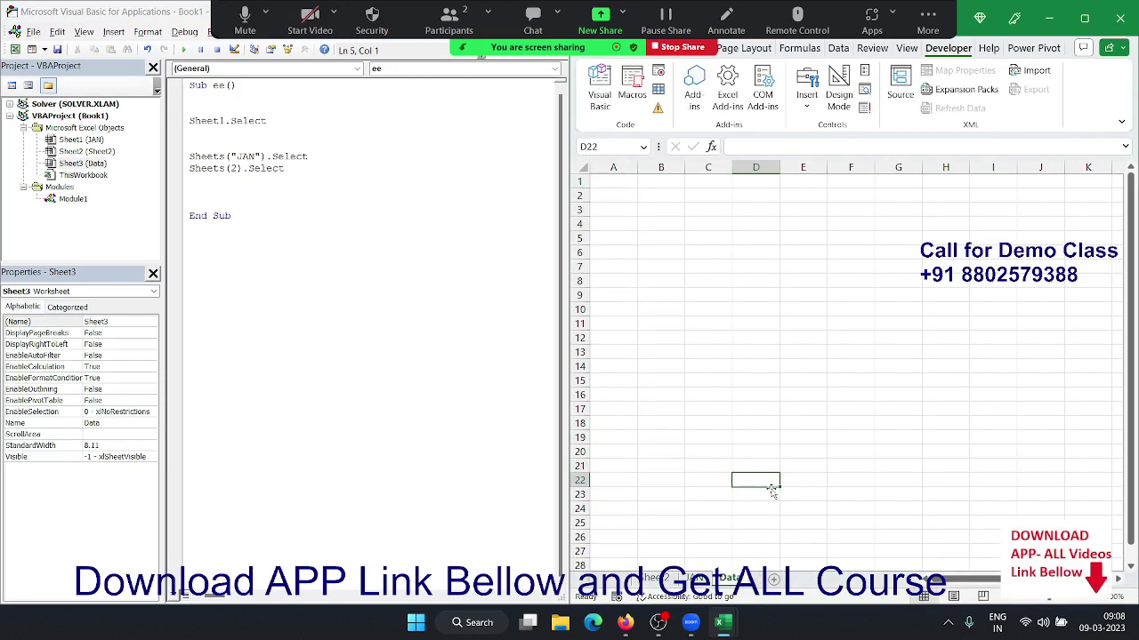
Step: Rename the JAN sheet to FEB
{"action": "mouse_move", "coordinate": [691, 622]}
{"action": "left_click", "coordinate": [703, 579]}
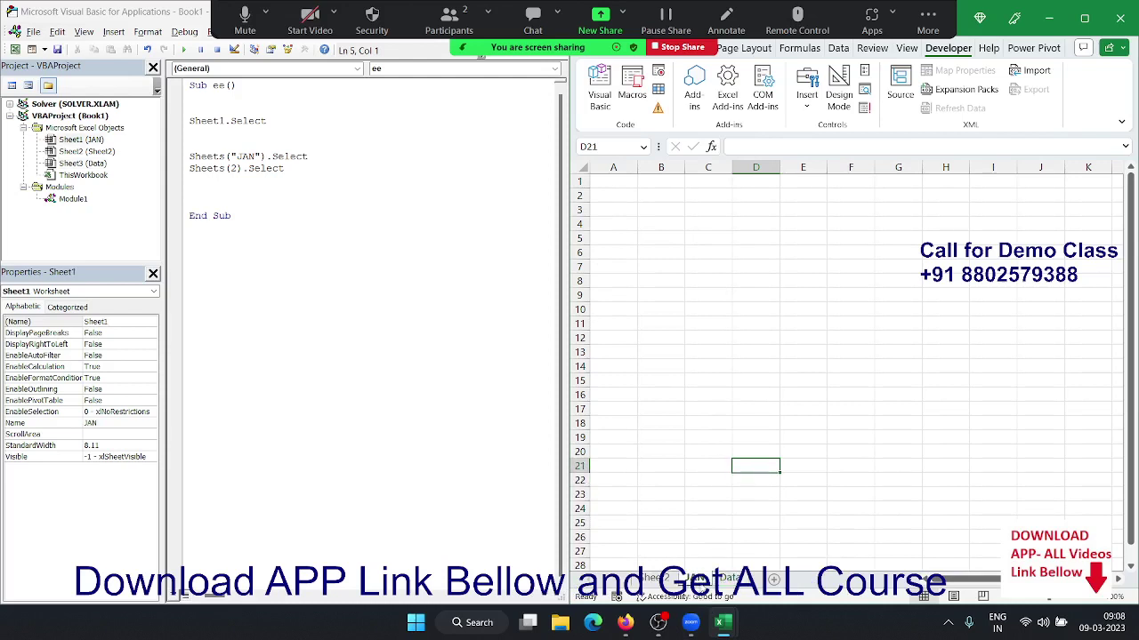
{"action": "key", "text": "F5"}
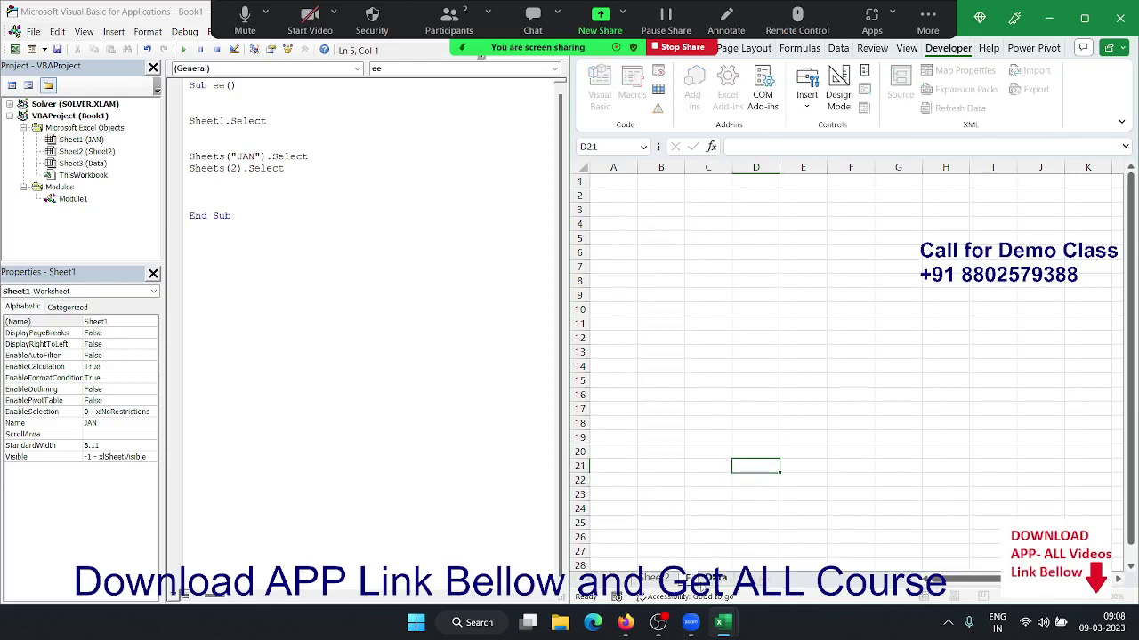
{"action": "left_click", "coordinate": [690, 500]}
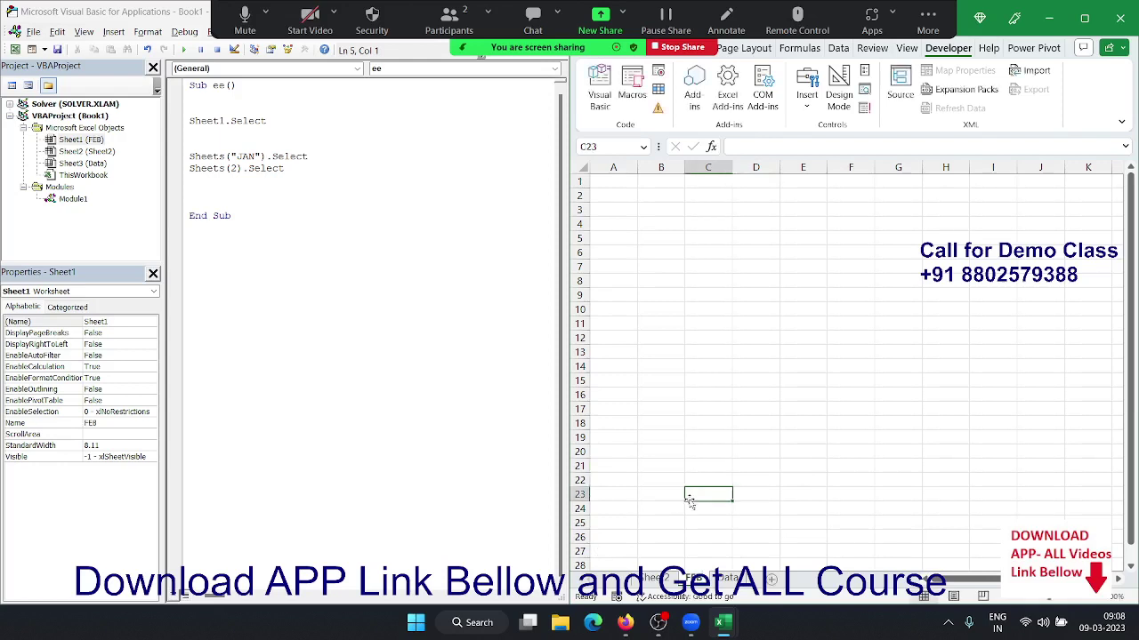
Step: Insert blank lines above Sheets(2).Select and run the ee macro with F5
{"action": "double_click", "coordinate": [268, 122]}
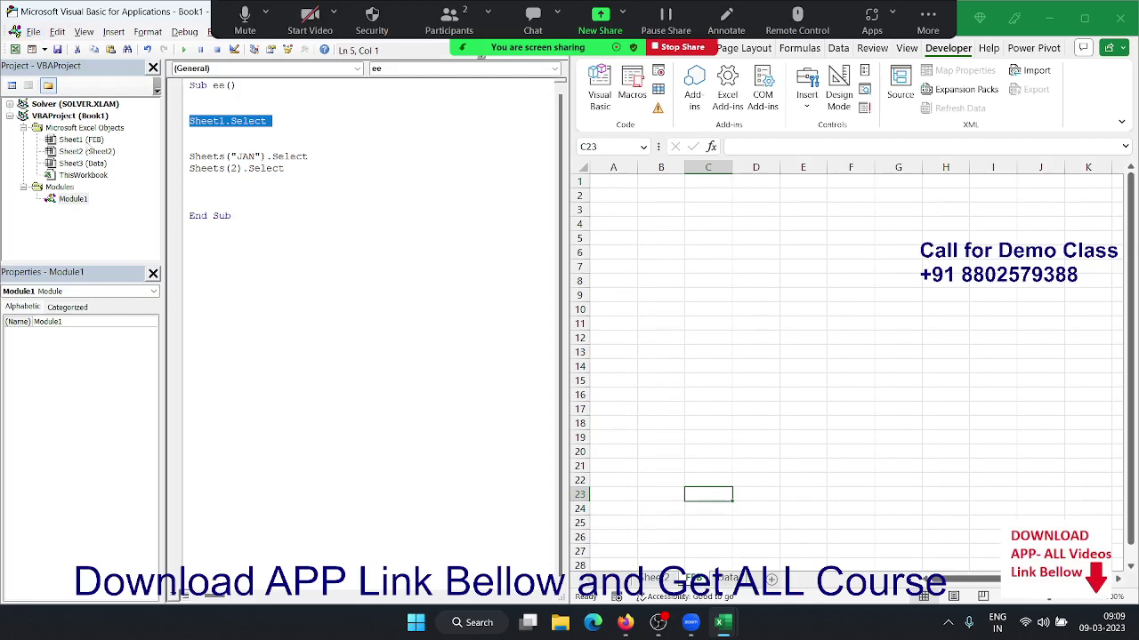
{"action": "left_click_drag", "start_coordinate": [188, 157], "coordinate": [311, 155]}
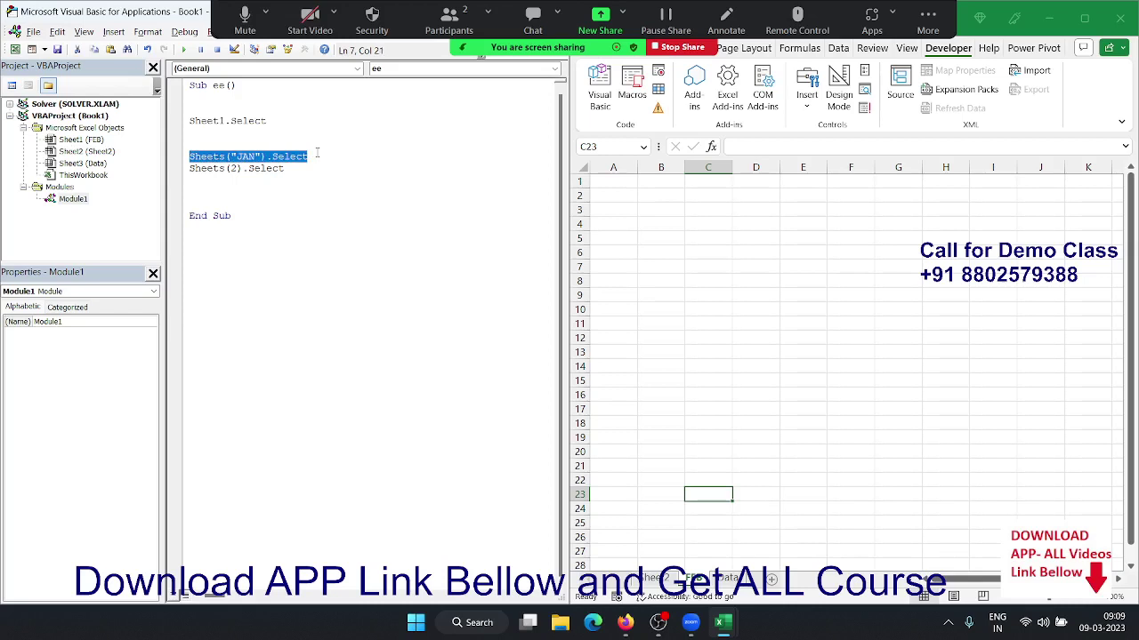
{"action": "left_click_drag", "start_coordinate": [267, 121], "coordinate": [183, 120]}
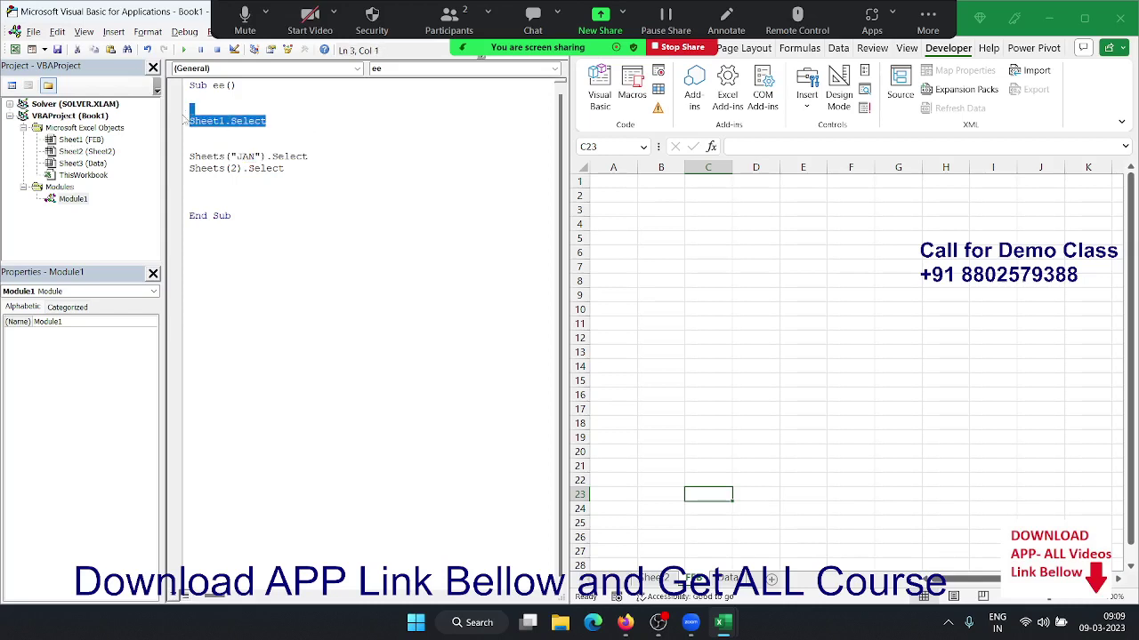
{"action": "left_click", "coordinate": [190, 168]}
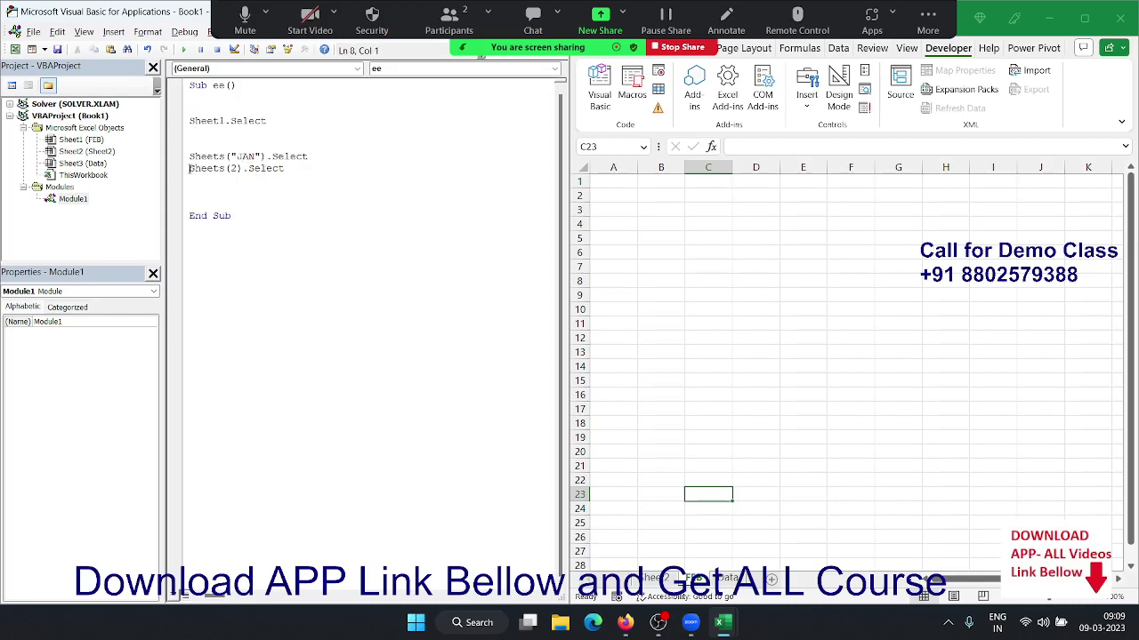
{"action": "key", "text": "Return"}
{"action": "key", "text": "Return"}
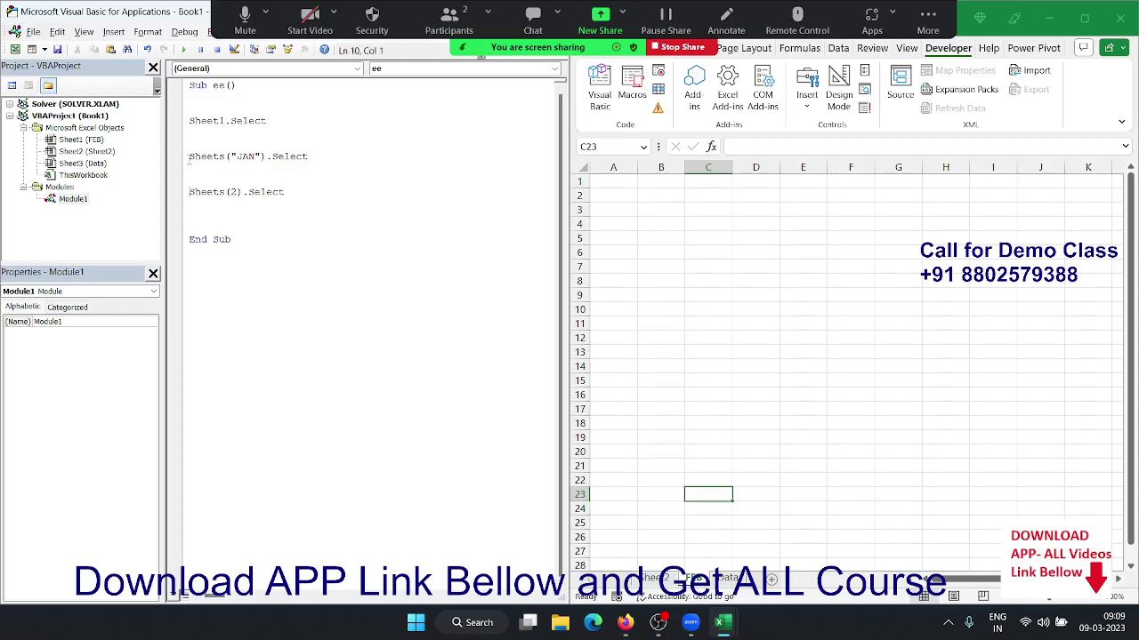
{"action": "left_click", "coordinate": [191, 156]}
{"action": "key", "text": "F5"}
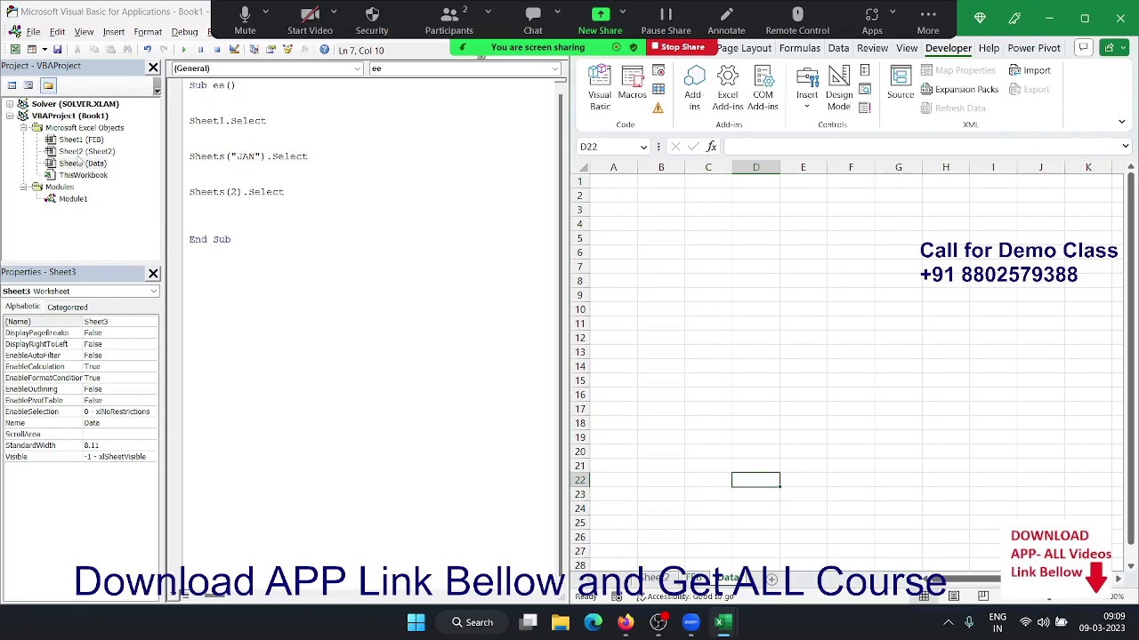
Step: Delete the existing Data worksheet
{"action": "left_click", "coordinate": [705, 273]}
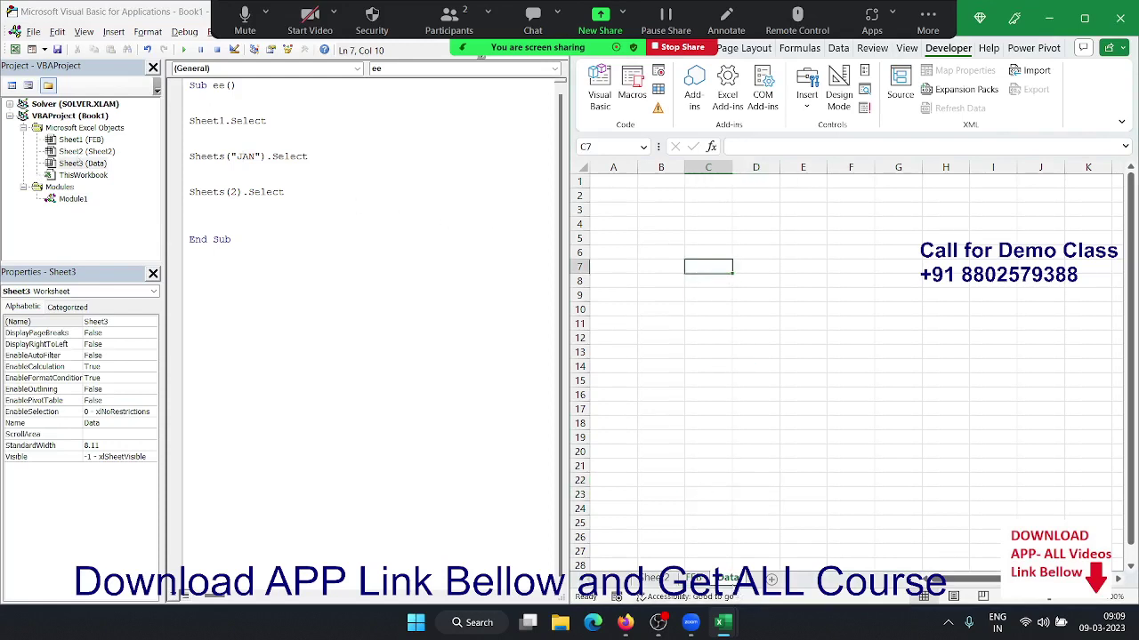
{"action": "right_click", "coordinate": [727, 580]}
{"action": "left_click", "coordinate": [781, 395]}
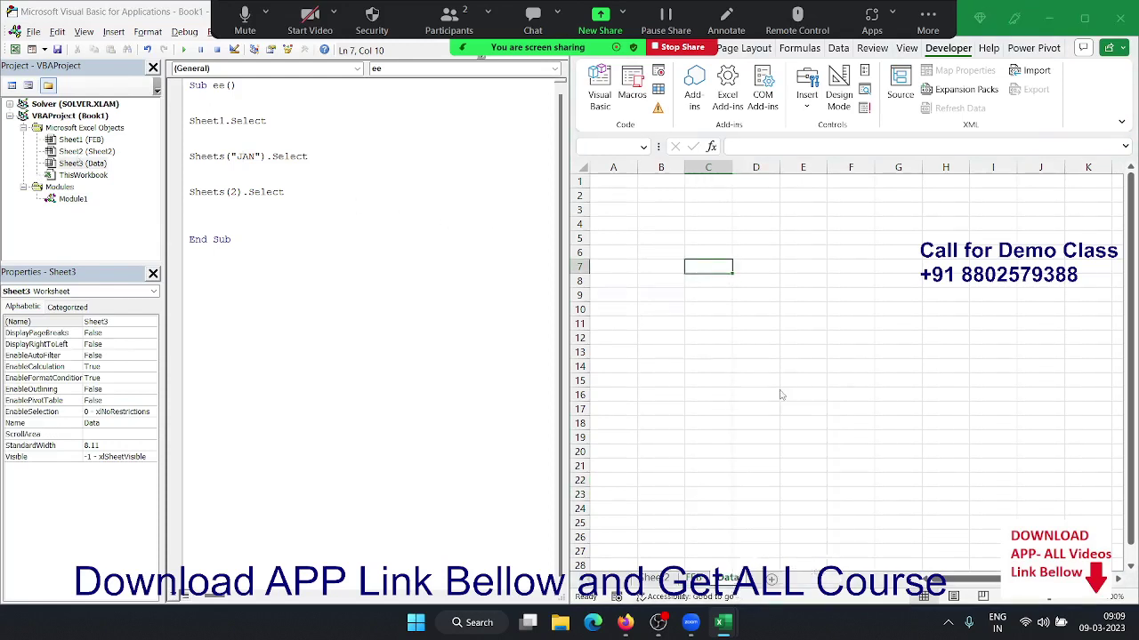
{"action": "left_click", "coordinate": [542, 351]}
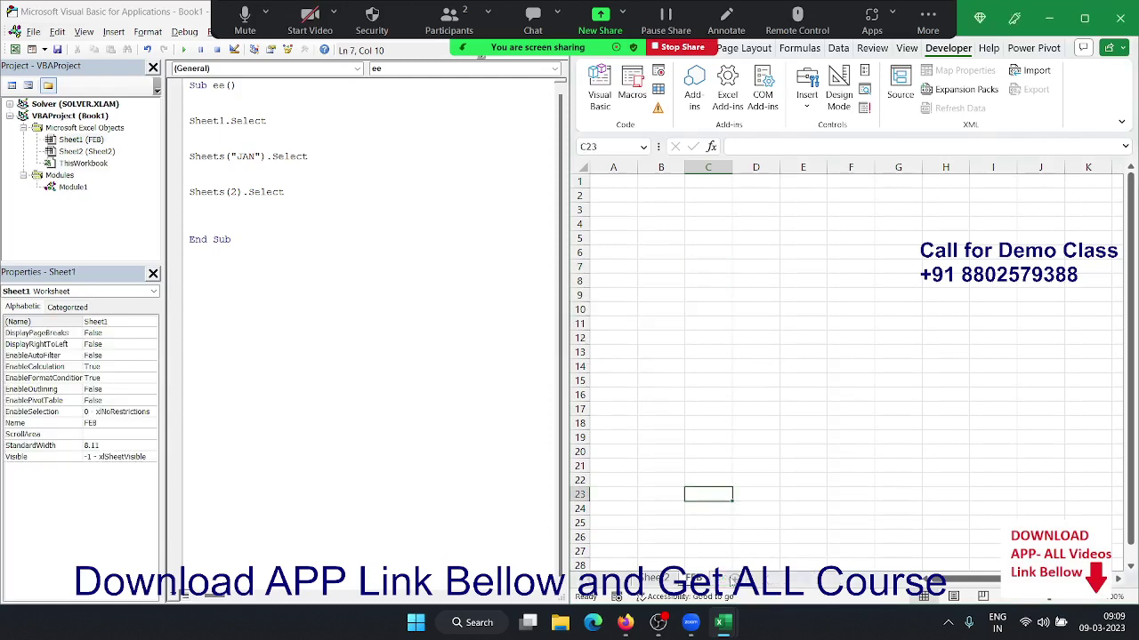
Step: Add a new worksheet and name it Data
{"action": "left_click", "coordinate": [732, 580]}
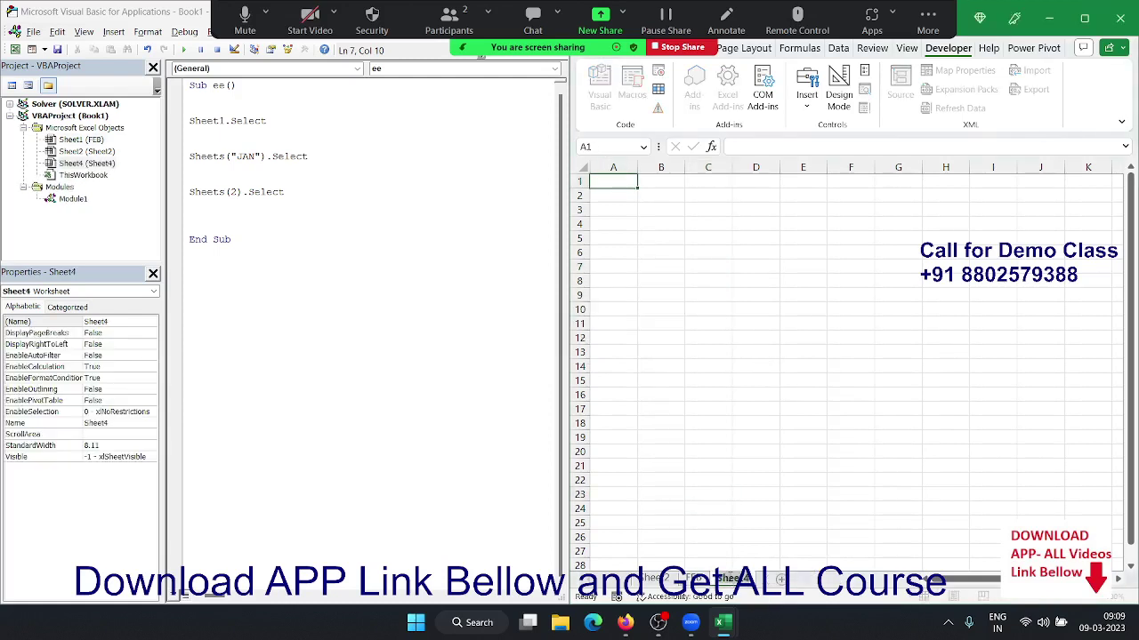
{"action": "double_click", "coordinate": [731, 580]}
{"action": "type", "text": "Data"}
{"action": "left_click", "coordinate": [804, 451]}
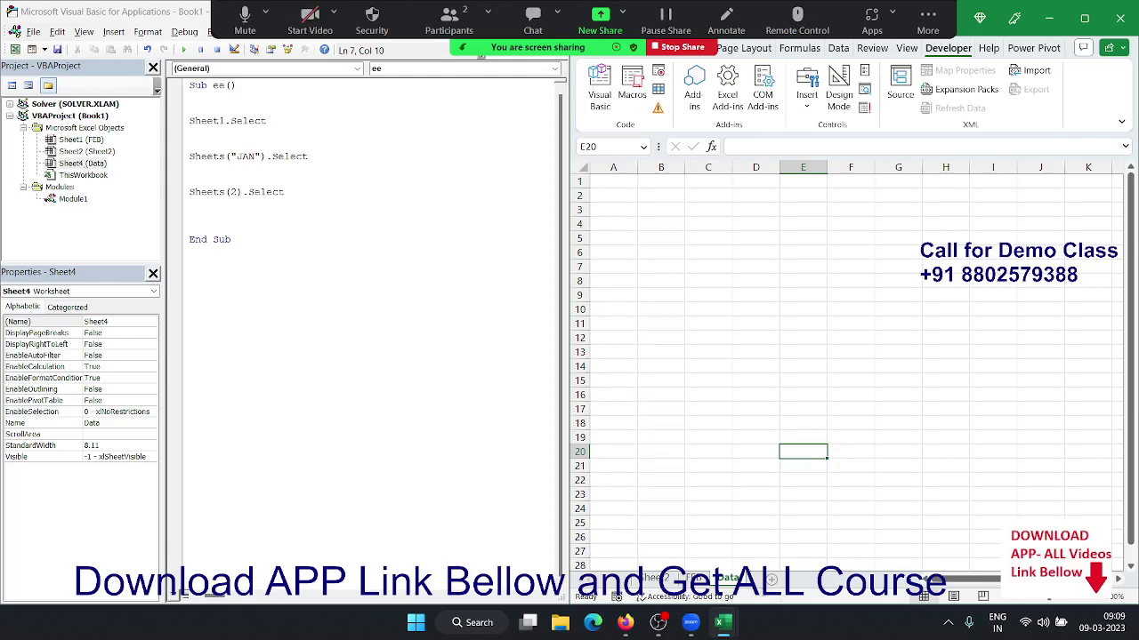
{"action": "left_click_drag", "start_coordinate": [741, 567], "coordinate": [745, 441]}
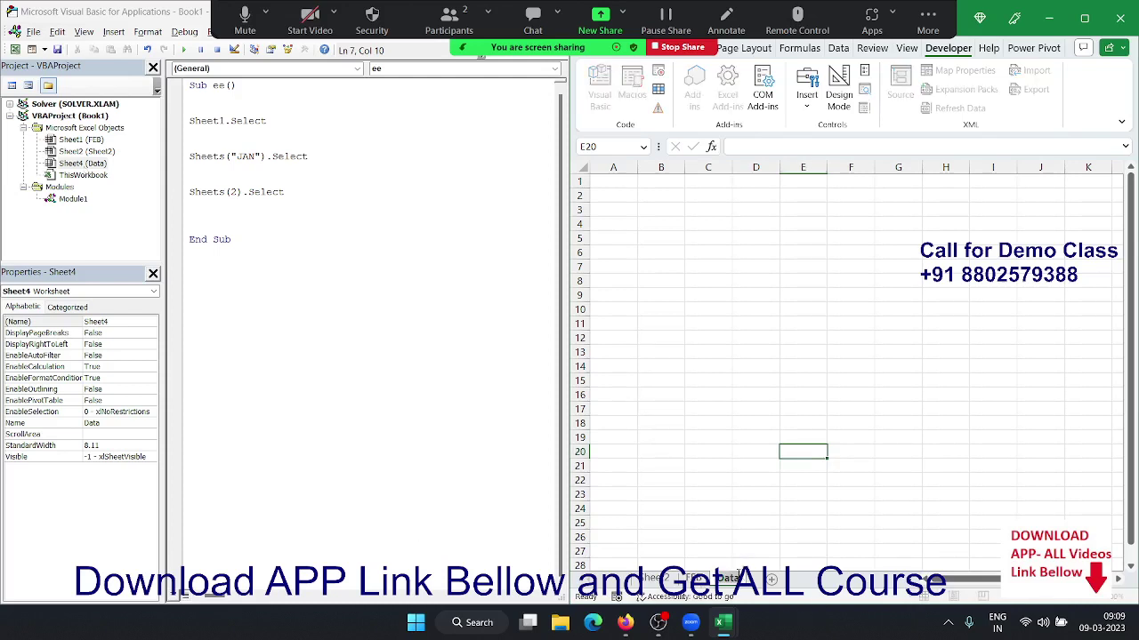
{"action": "left_click", "coordinate": [744, 441]}
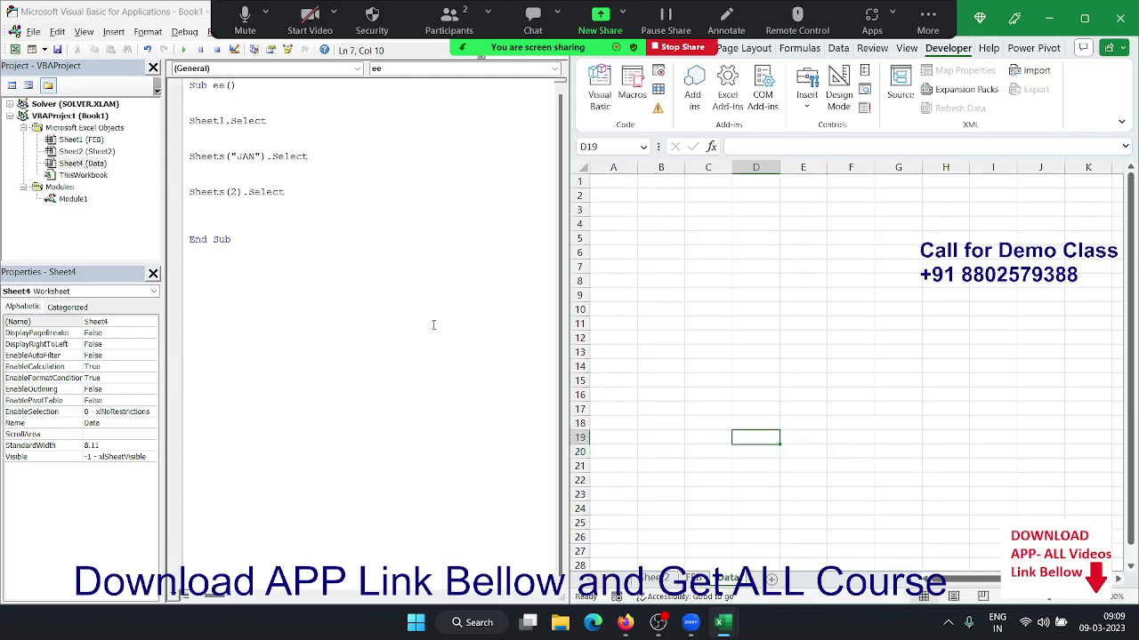
Step: Replace JAN with Data so the line reads Sheets("Data").Select
{"action": "double_click", "coordinate": [244, 156]}
{"action": "type", "text": "DAta"}
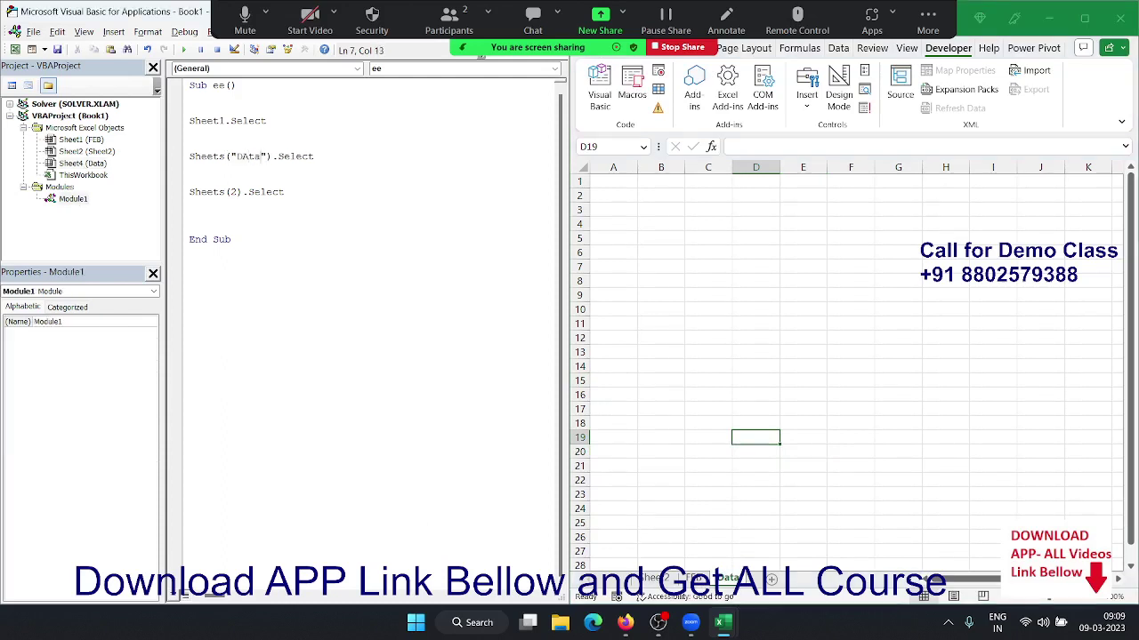
{"action": "key", "text": "BackSpace"}
{"action": "key", "text": "BackSpace"}
{"action": "key", "text": "BackSpace"}
{"action": "type", "text": "ata"}
Step: Review the Sheet1.Select, Sheets("Data").Select and Sheets(2).Select statements
{"action": "left_click", "coordinate": [334, 198]}
{"action": "left_click_drag", "start_coordinate": [272, 121], "coordinate": [169, 111]}
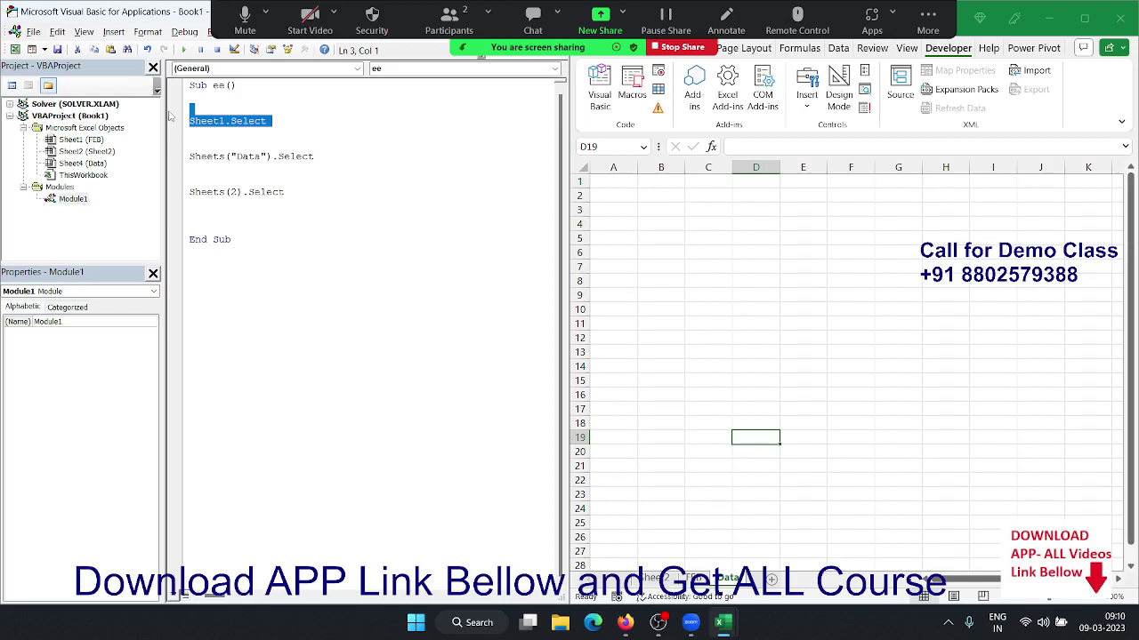
{"action": "left_click_drag", "start_coordinate": [320, 157], "coordinate": [160, 157]}
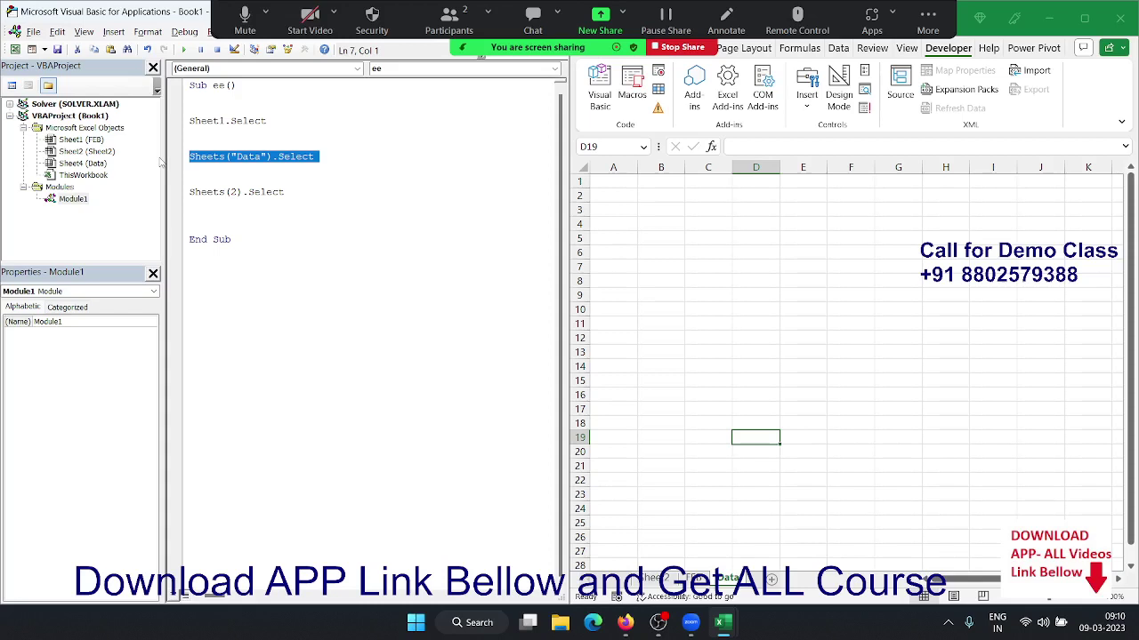
{"action": "left_click_drag", "start_coordinate": [271, 121], "coordinate": [213, 123]}
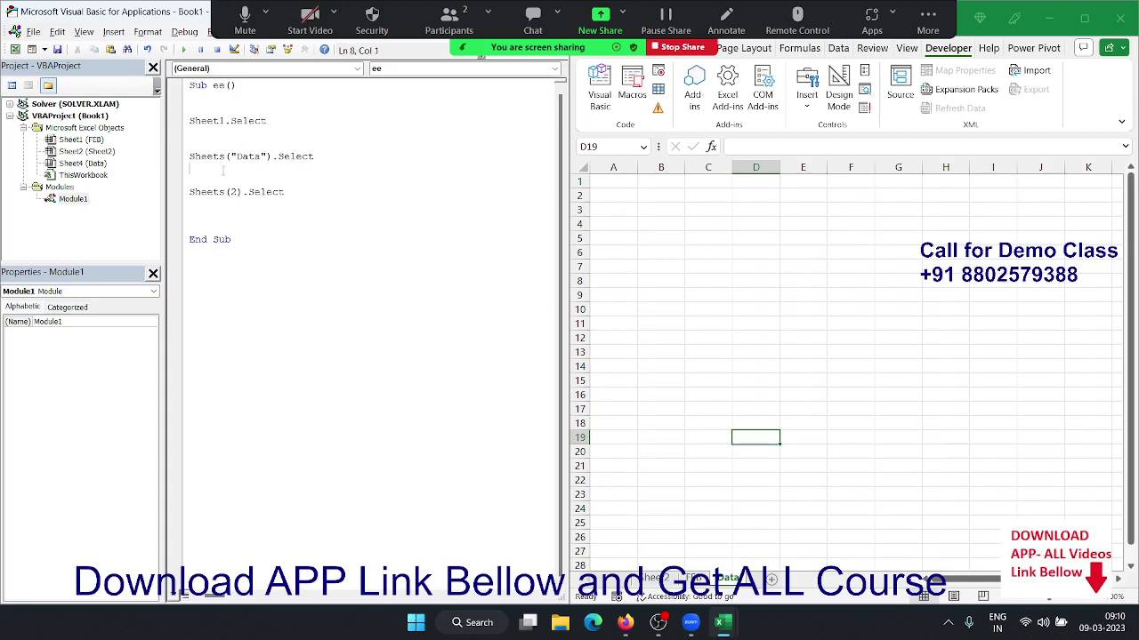
{"action": "left_click", "coordinate": [181, 156]}
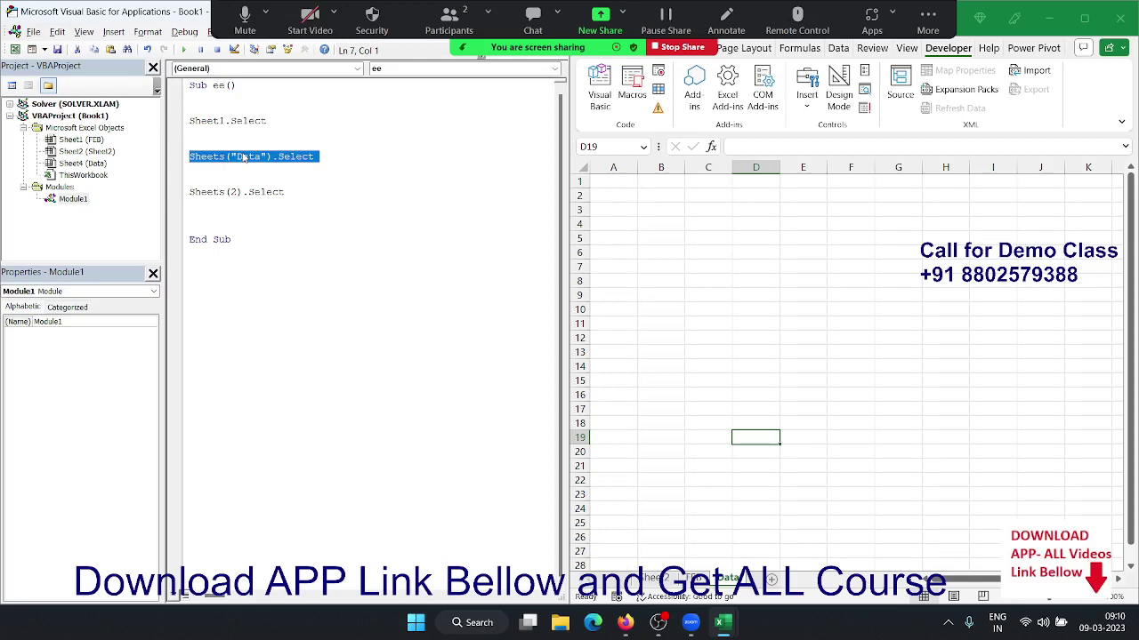
{"action": "double_click", "coordinate": [232, 192]}
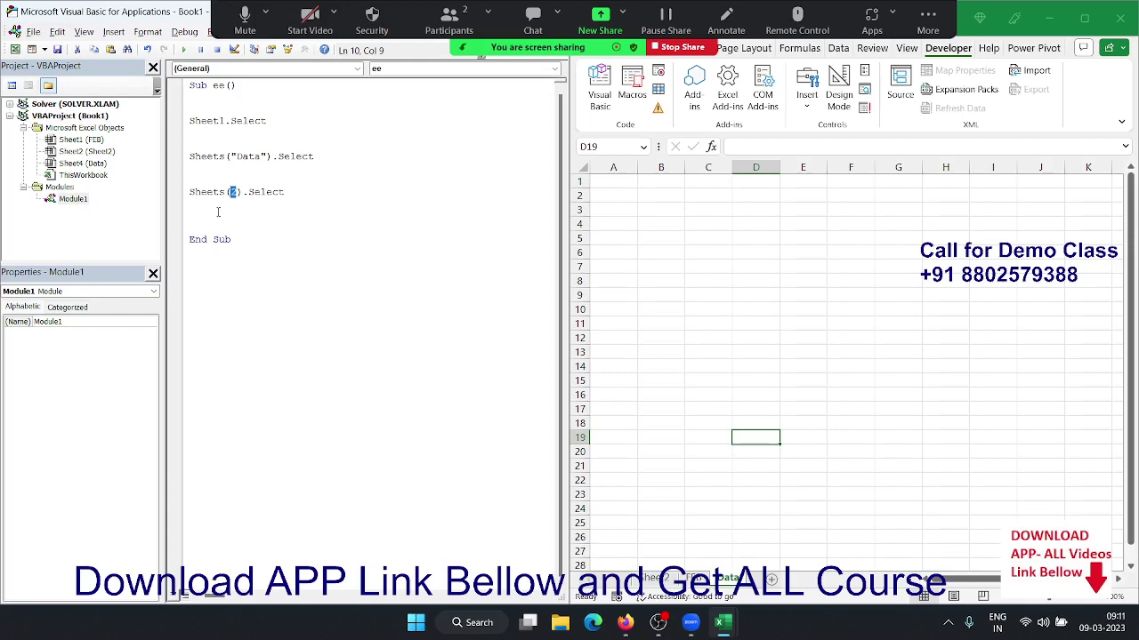
Step: Type ActiveSheet on the blank line below Sheets(2).Select
{"action": "key", "text": "Up"}
Step: Remove the blank lines between the sheet statements so they sit together
{"action": "key", "text": "Up"}
{"action": "key", "text": "Up"}
{"action": "key", "text": "Up"}
{"action": "key", "text": "Down"}
{"action": "key", "text": "Down"}
{"action": "key", "text": "Down"}
{"action": "type", "text": "act"}
{"action": "type", "text": "ivesheet"}
{"action": "key", "text": "Up"}
{"action": "key", "text": "Up"}
{"action": "key", "text": "Delete"}
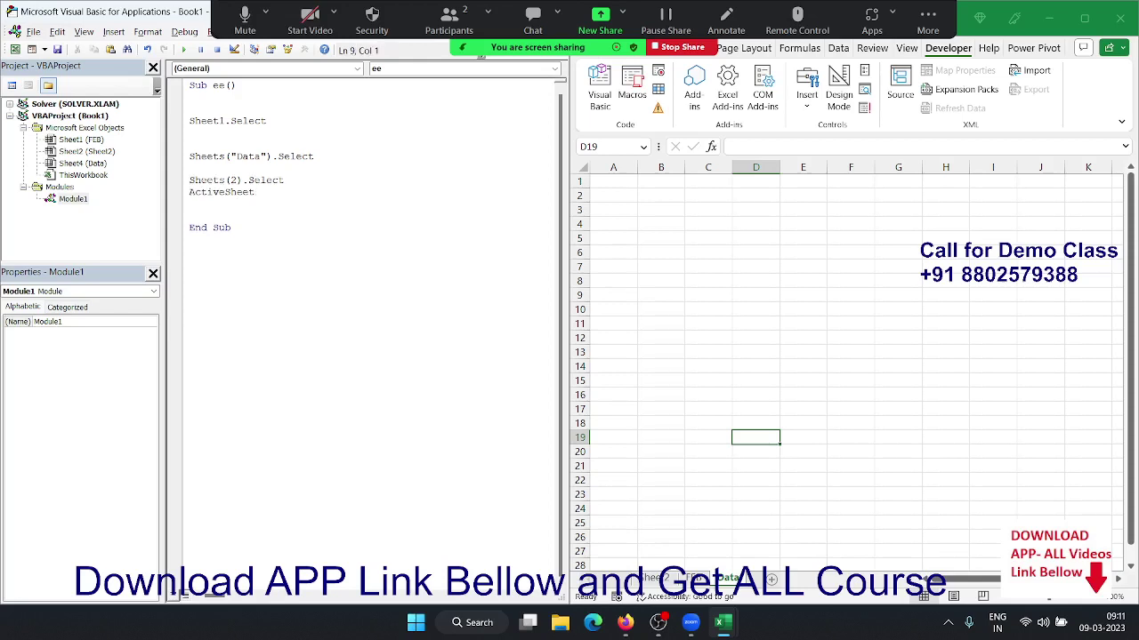
{"action": "key", "text": "Delete"}
{"action": "key", "text": "Up"}
{"action": "key", "text": "ctrl+z"}
{"action": "key", "text": "Delete"}
{"action": "key", "text": "Up"}
{"action": "key", "text": "Up"}
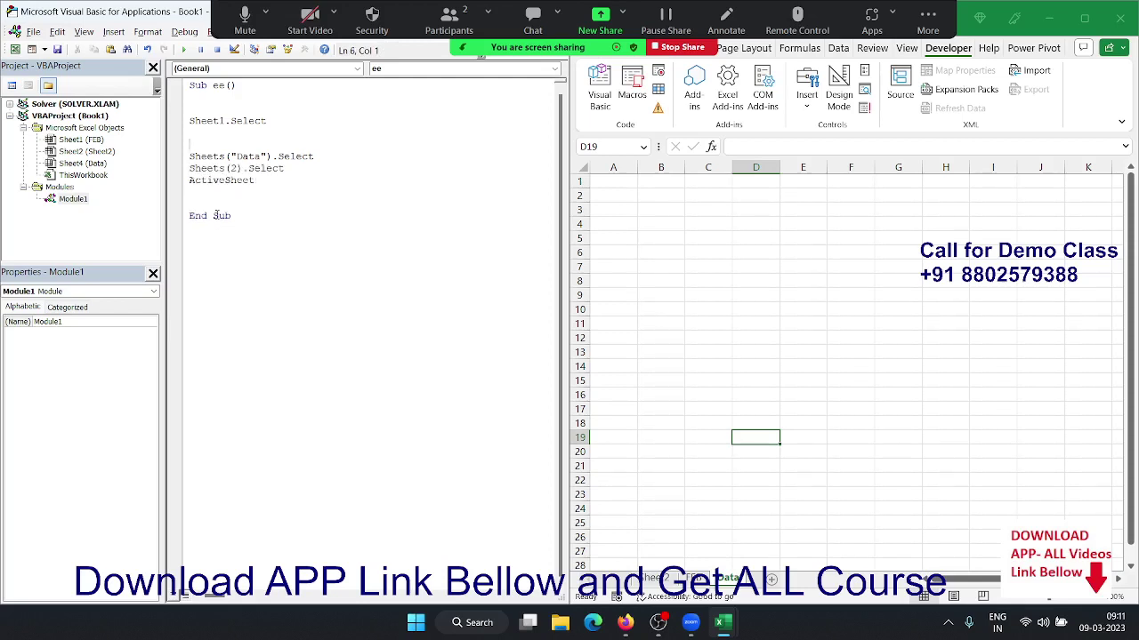
{"action": "key", "text": "Delete"}
{"action": "key", "text": "BackSpace"}
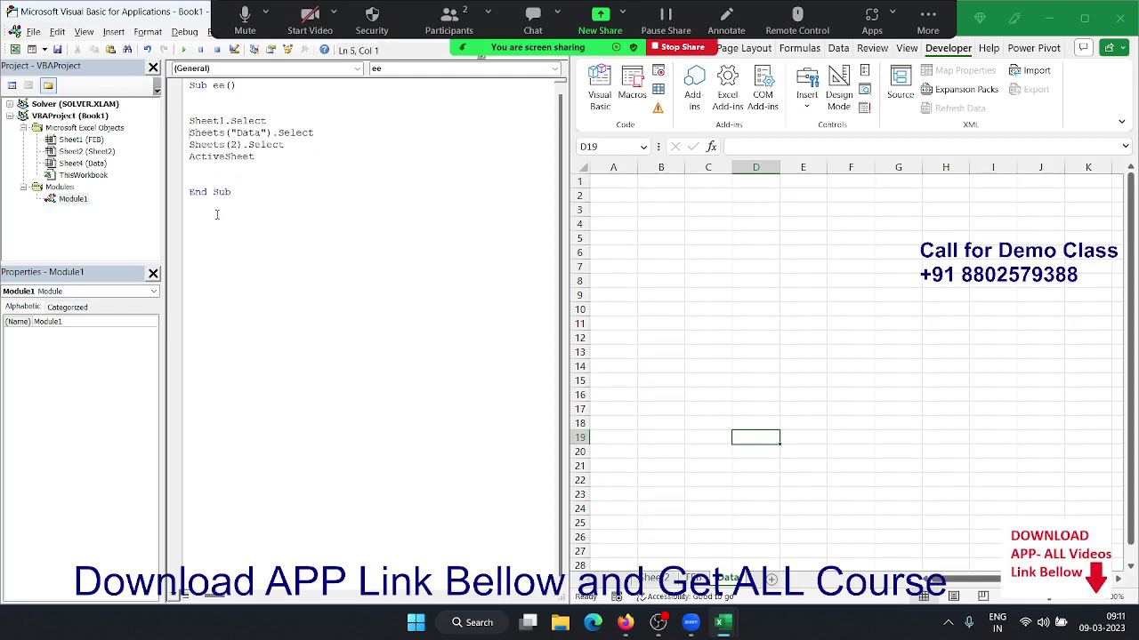
{"action": "key", "text": "Up"}
Step: Add blank lines above Sheet1.Select and above End Sub
{"action": "key", "text": "Return"}
{"action": "key", "text": "Return"}
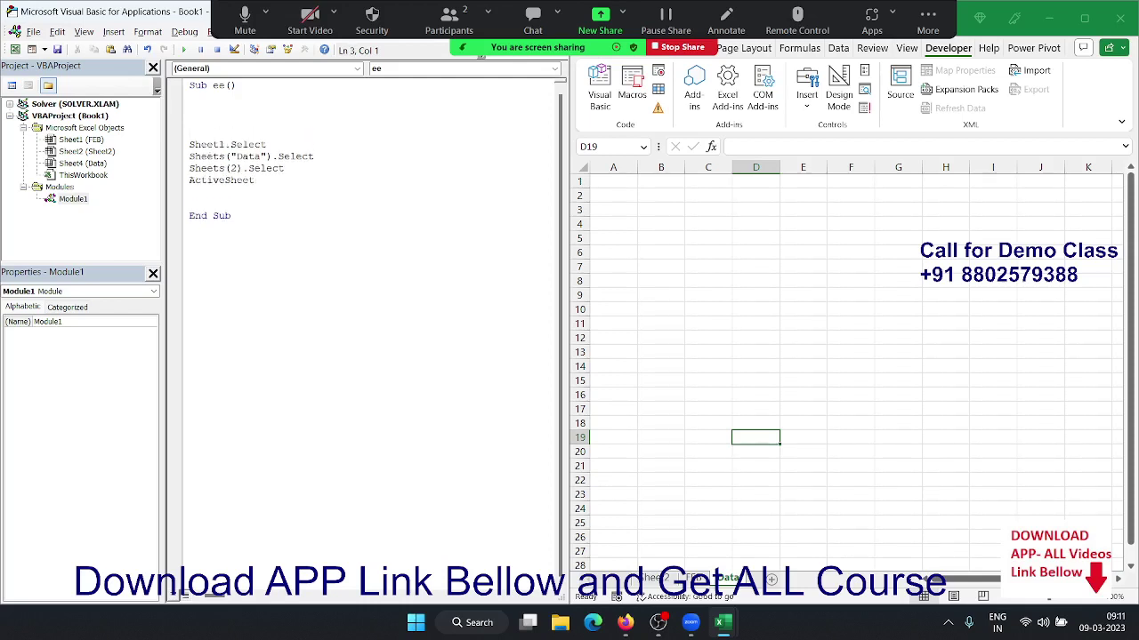
{"action": "key", "text": "shift+Down"}
{"action": "key", "text": "shift+Down"}
{"action": "key", "text": "shift+Down"}
{"action": "key", "text": "shift+Down"}
{"action": "key", "text": "shift+Down"}
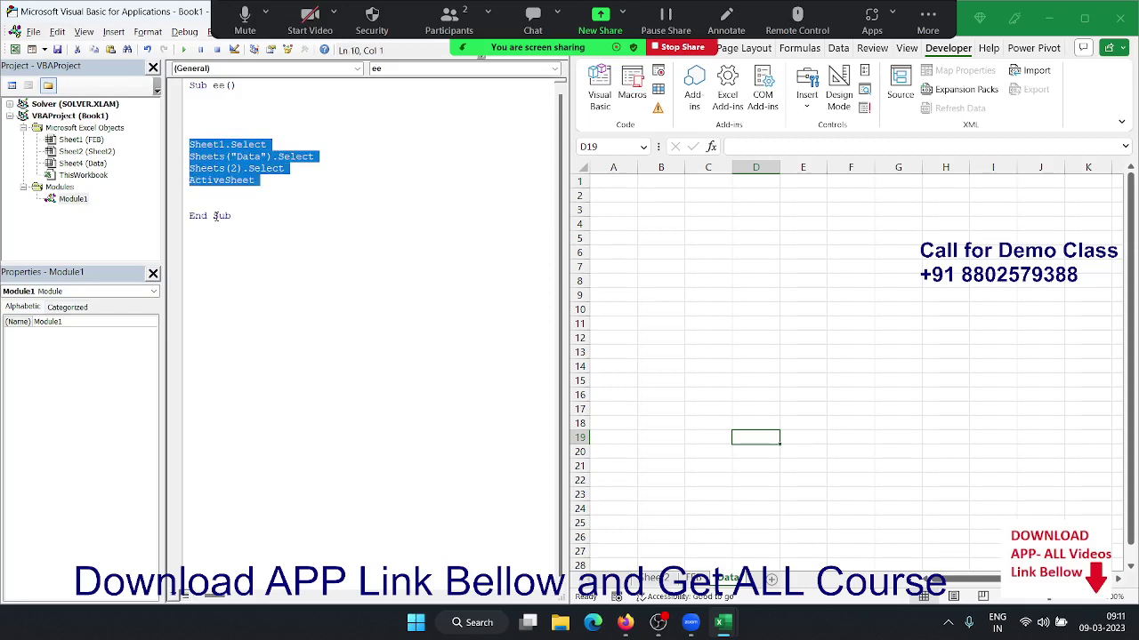
{"action": "key", "text": "Down"}
{"action": "key", "text": "Return"}
{"action": "key", "text": "Return"}
{"action": "key", "text": "Return"}
{"action": "key", "text": "Up"}
{"action": "key", "text": "Up"}
{"action": "key", "text": "Up"}
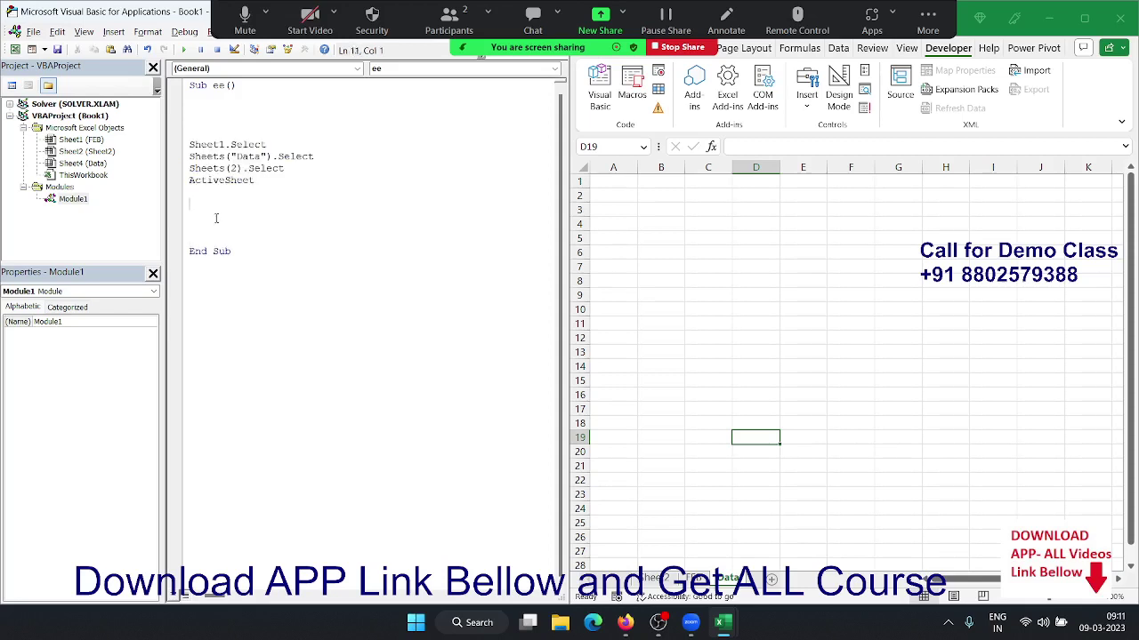
{"action": "key", "text": "Down"}
Step: Complete the Sheets.Add line and add ActiveSheet.Name = "Summary" on the line below
{"action": "type", "text": "s"}
{"action": "type", "text": "heets.ad"}
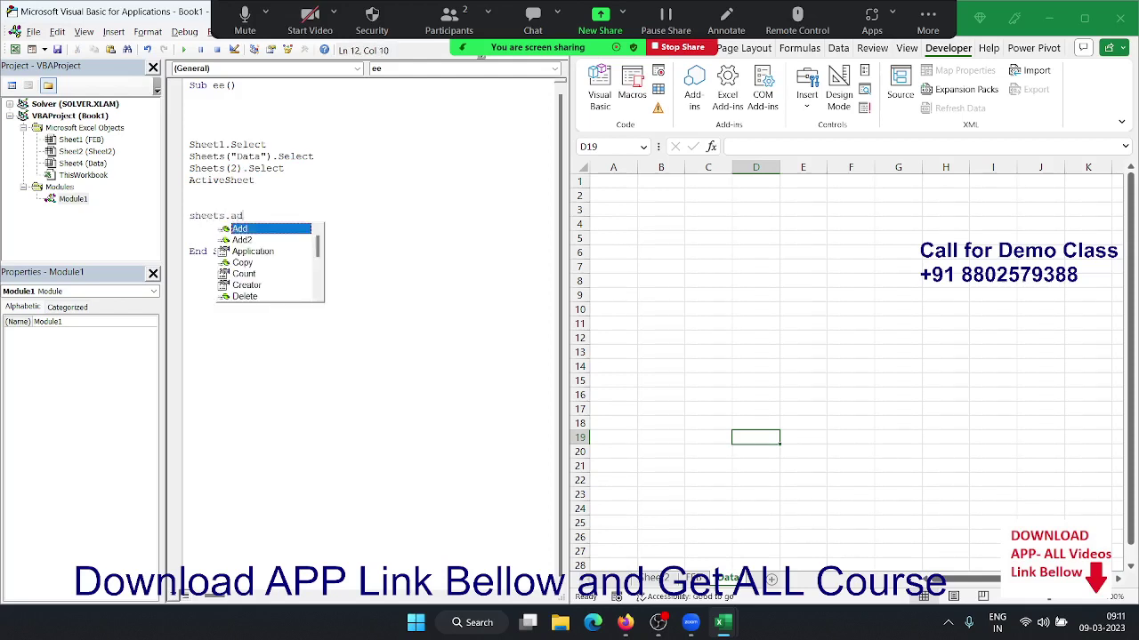
{"action": "key", "text": "Tab"}
{"action": "key", "text": "Return"}
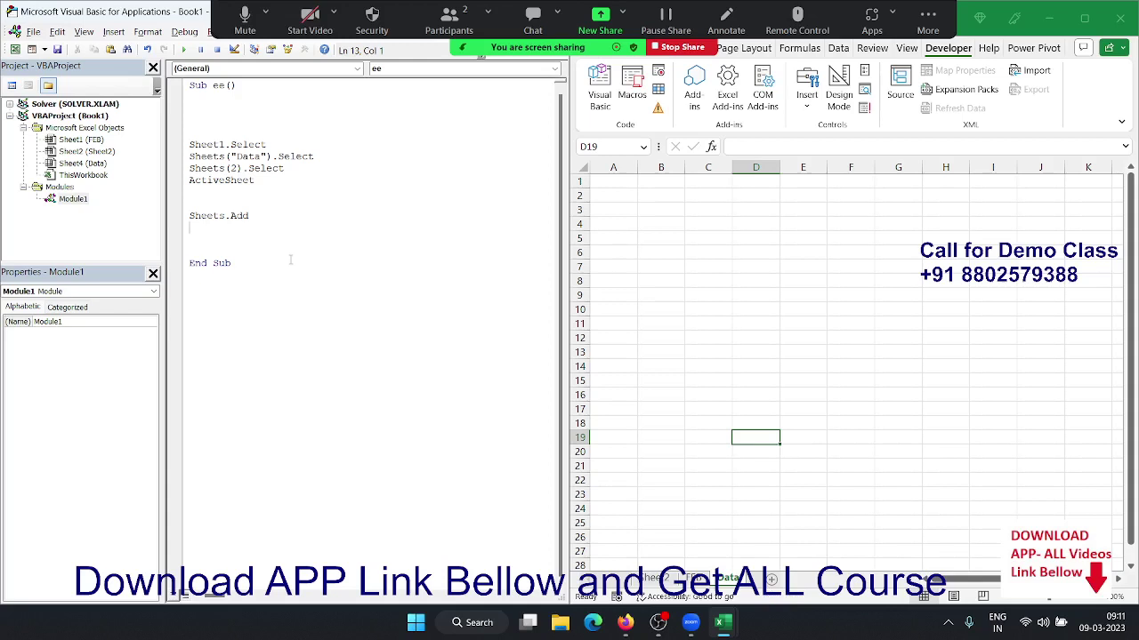
{"action": "type", "text": "activ"}
{"action": "type", "text": "esheet."}
{"action": "type", "text": "name"}
{"action": "type", "text": " = \"Sum"}
{"action": "type", "text": "mary"}
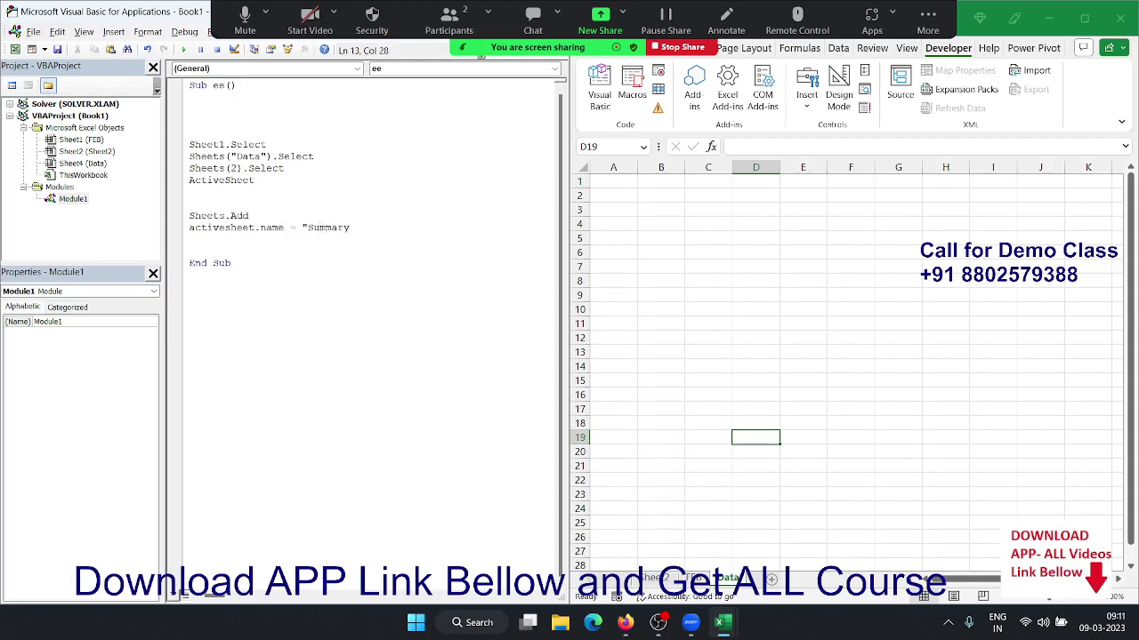
{"action": "key", "text": "Return"}
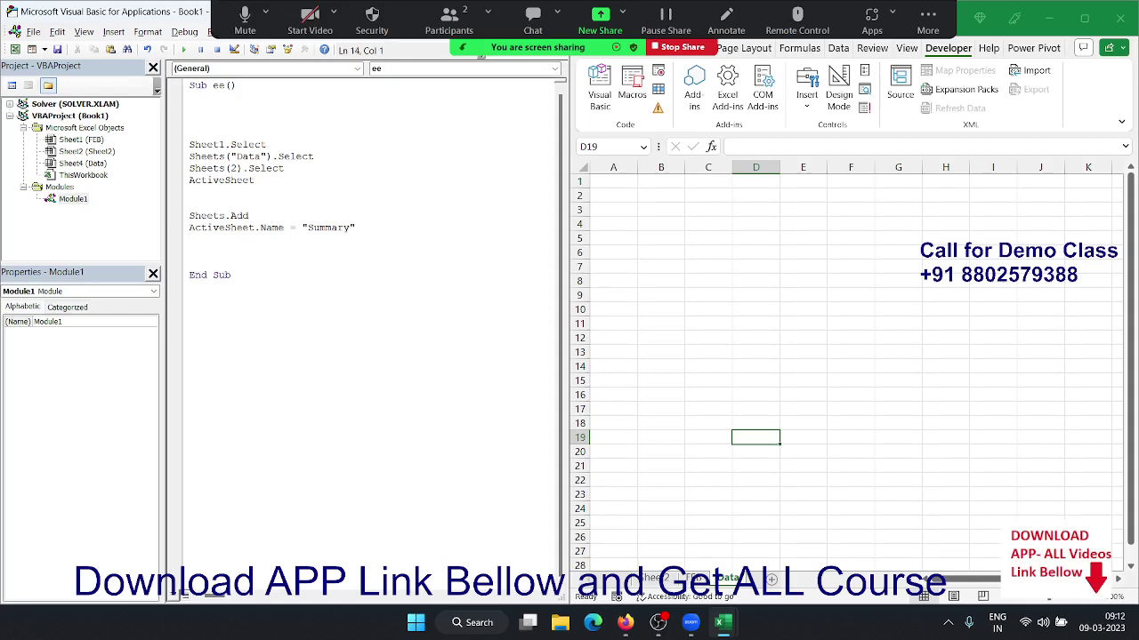
Step: Highlight both statements, then select the .Name = "Summary" part for copying
{"action": "key", "text": "shift+Down"}
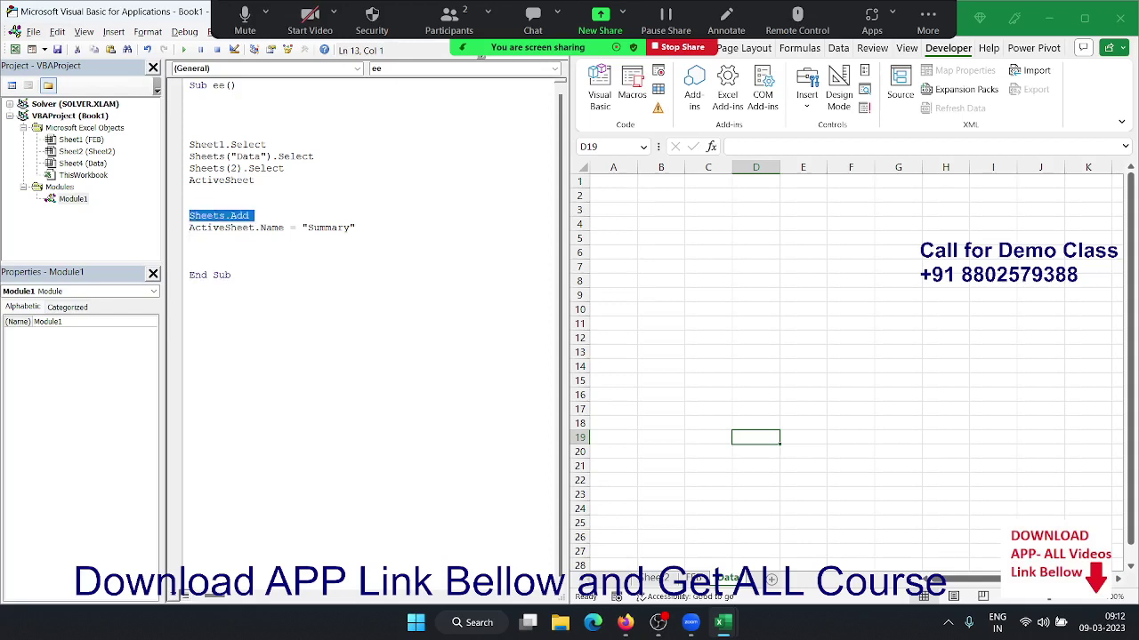
{"action": "key", "text": "Right"}
{"action": "key", "text": "shift+Down"}
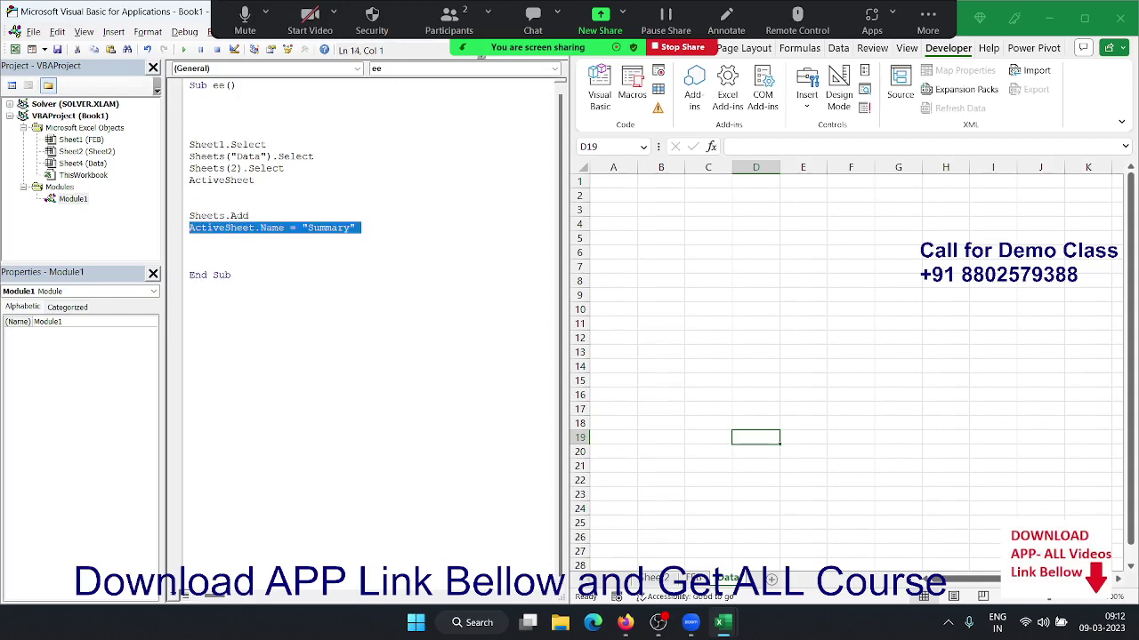
{"action": "left_click", "coordinate": [192, 228]}
{"action": "left_click", "coordinate": [241, 228]}
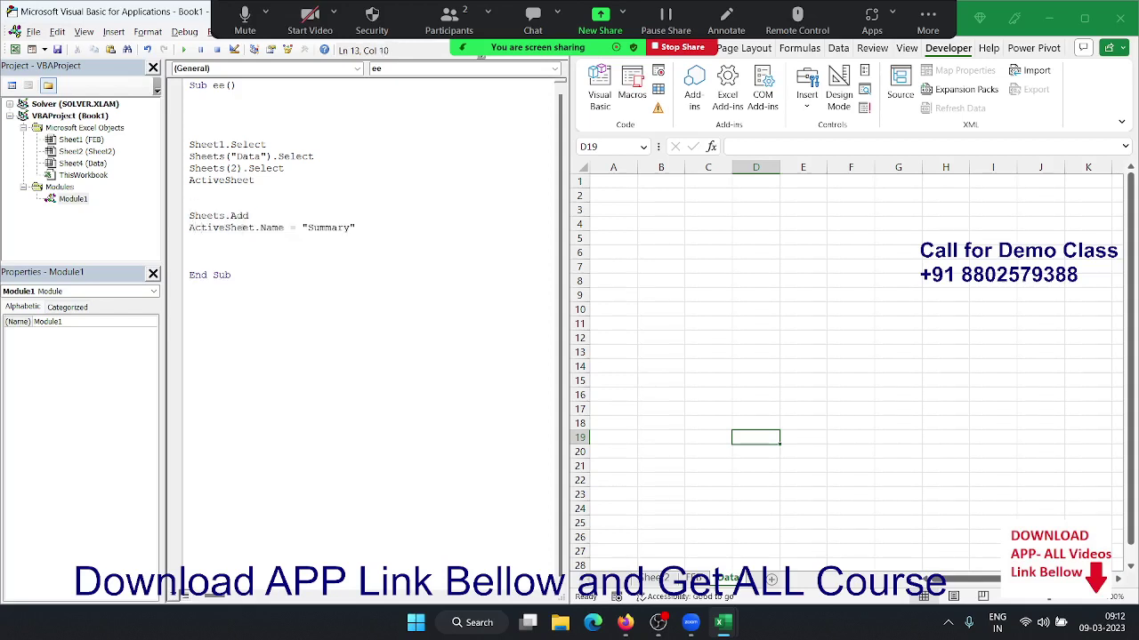
{"action": "mouse_move", "coordinate": [255, 228]}
{"action": "left_mouse_down"}
{"action": "mouse_move", "coordinate": [190, 263]}
{"action": "mouse_move", "coordinate": [355, 228]}
{"action": "left_mouse_up"}
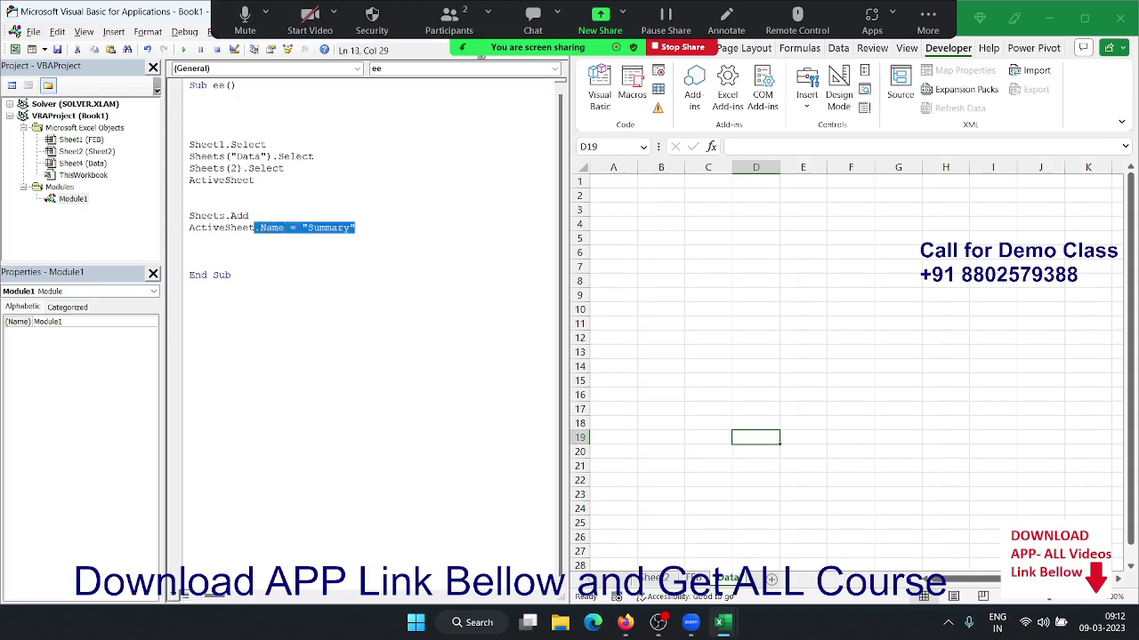
Step: Write a one-line Sheets.Add.Name = "Summary" statement from the pasted text, removing the doubled dot
{"action": "key", "text": "Return"}
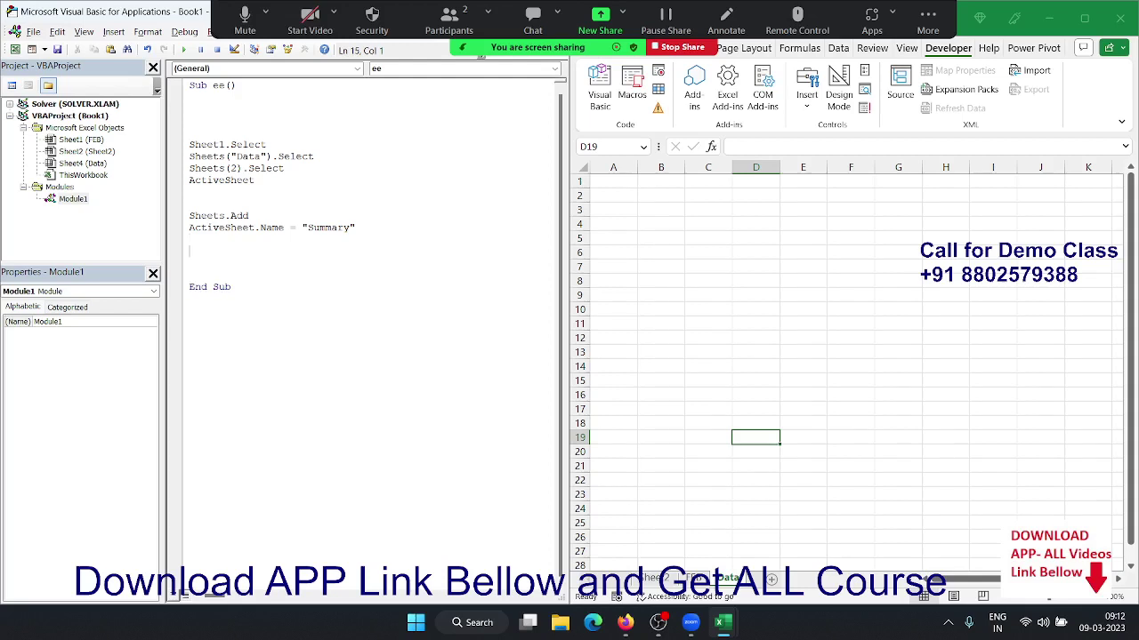
{"action": "type", "text": "sheet"}
{"action": "type", "text": "s."}
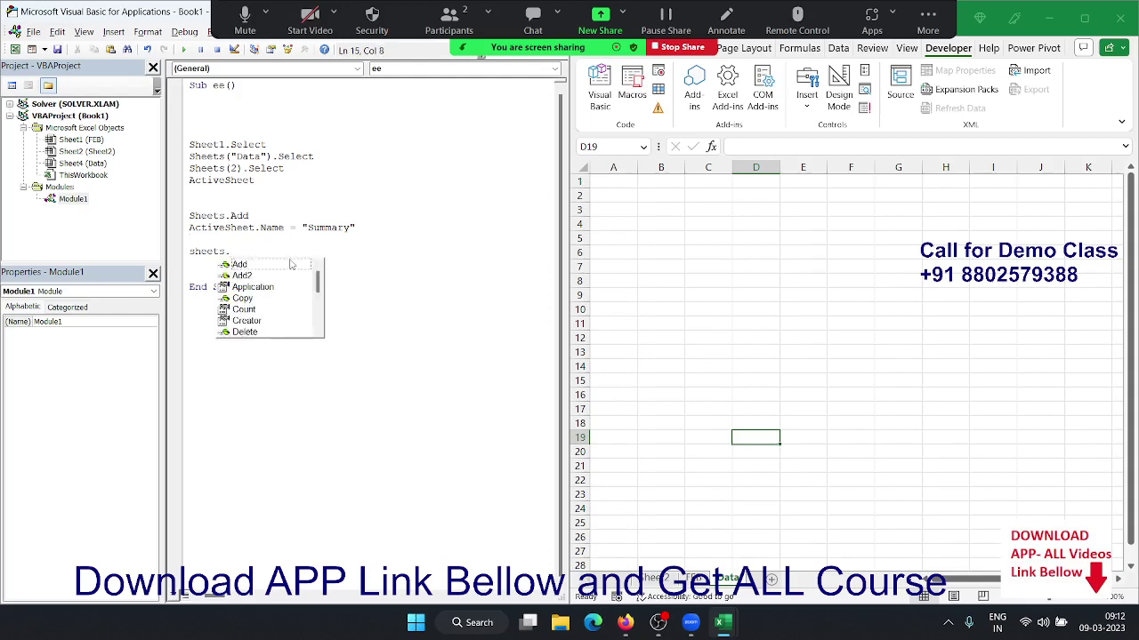
{"action": "double_click", "coordinate": [290, 264]}
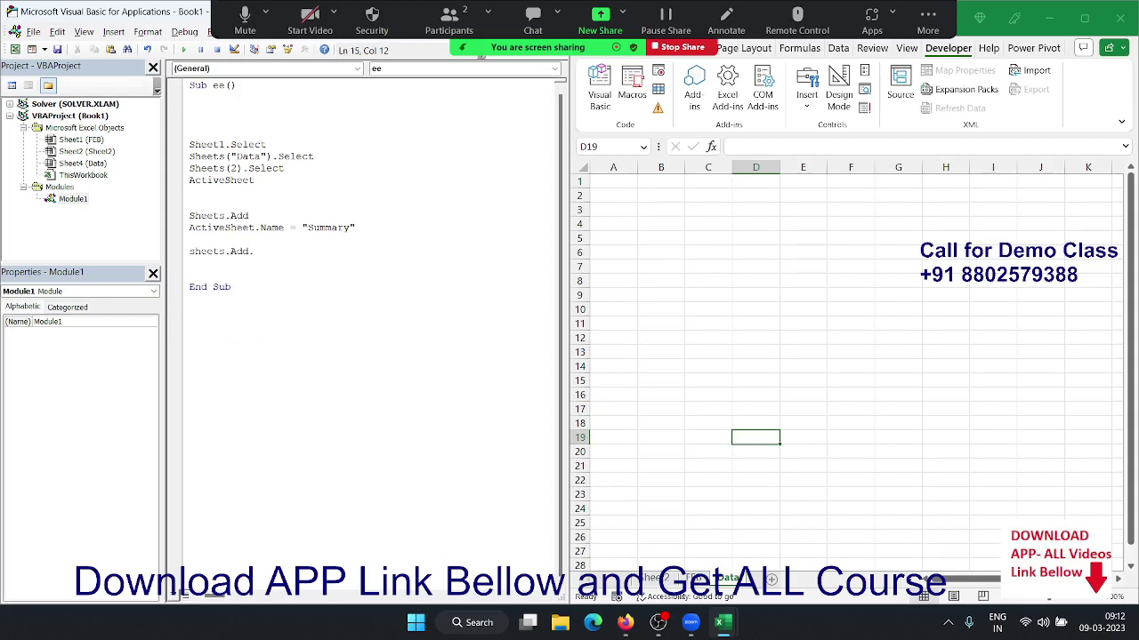
{"action": "type", "text": ".Name = \"Summary\""}
{"action": "left_click", "coordinate": [290, 252]}
{"action": "key", "text": "BackSpace"}
{"action": "key", "text": "Return"}
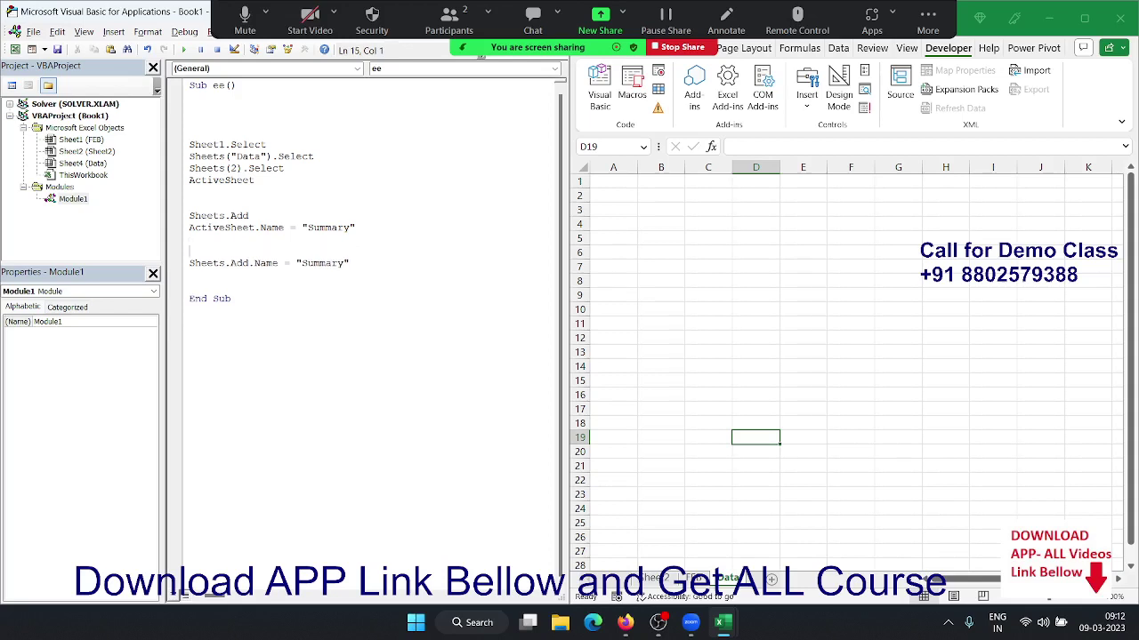
{"action": "key", "text": "Delete"}
{"action": "key", "text": "Delete"}
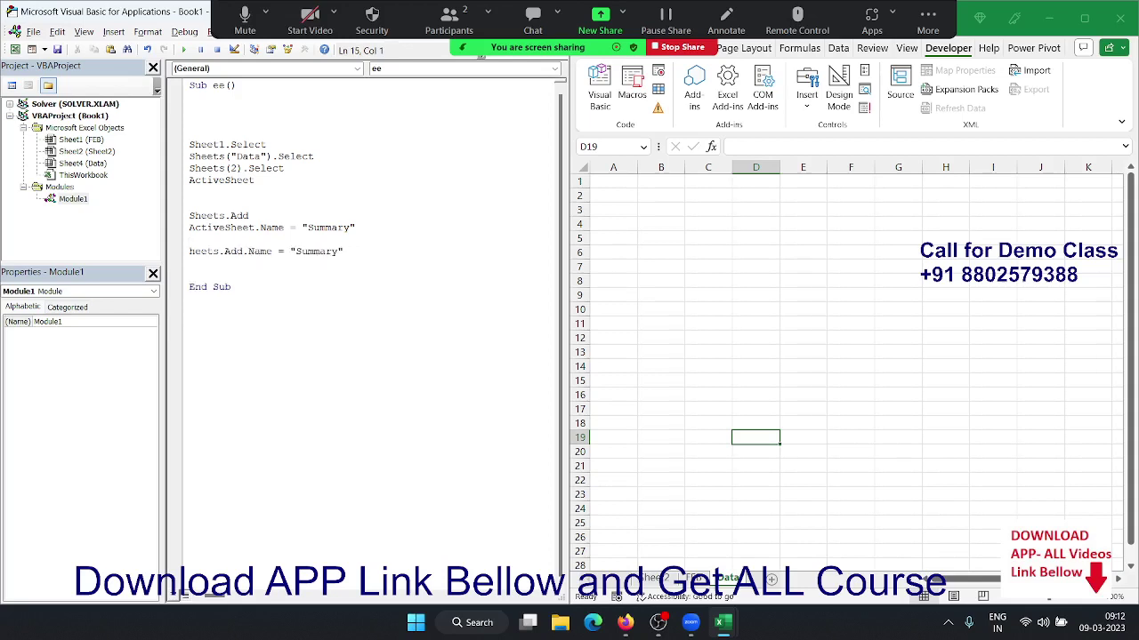
{"action": "type", "text": "S"}
{"action": "key", "text": "Home"}
{"action": "key", "text": "BackSpace"}
{"action": "key", "text": "Down"}
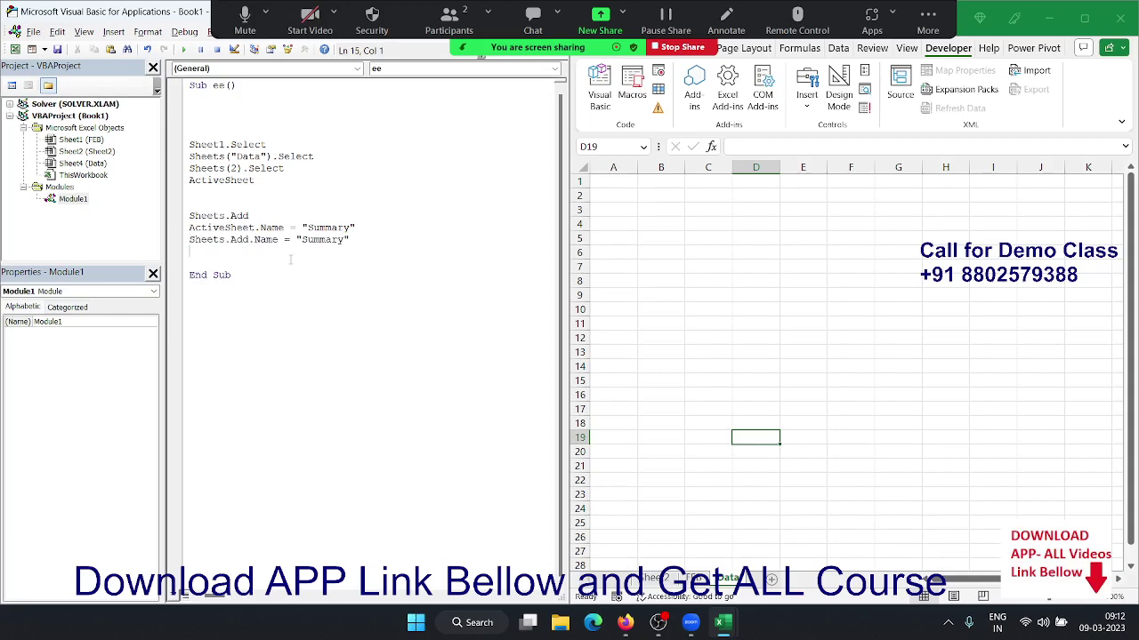
{"action": "key", "text": "Return"}
{"action": "key", "text": "Return"}
Step: Add a Sheets.Add Sheets("Feb") line to insert a sheet before Feb, then begin another sheets statement
{"action": "key", "text": "Up"}
{"action": "type", "text": "sheets"}
{"action": "type", "text": ".a"}
{"action": "key", "text": "Tab"}
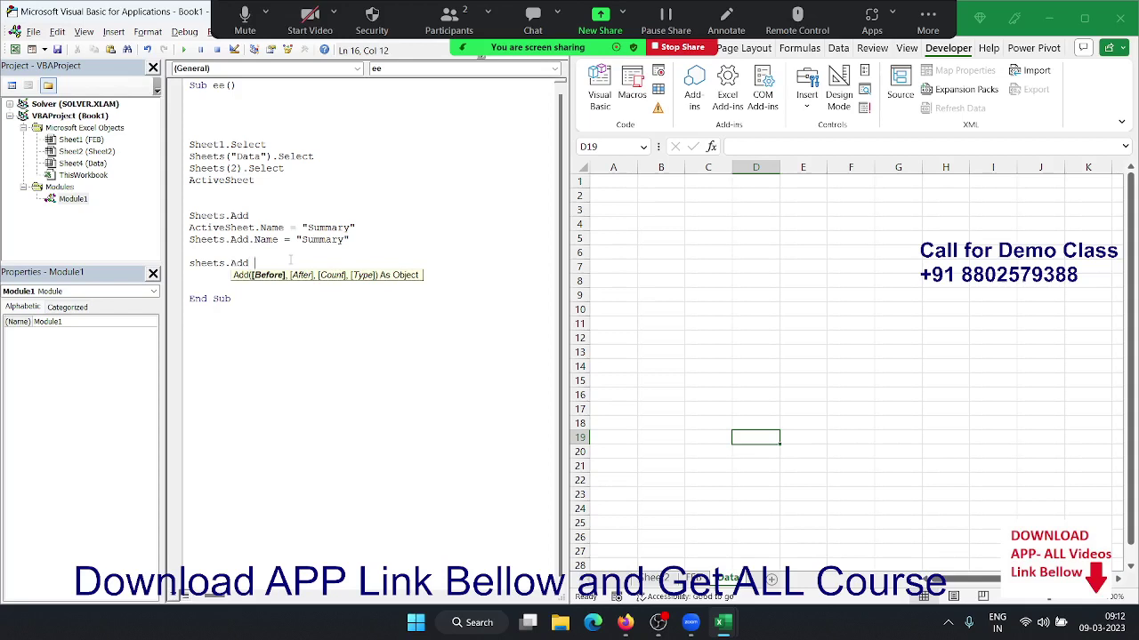
{"action": "type", "text": "\"Feb"}
{"action": "type", "text": "\""}
{"action": "key", "text": "BackSpace"}
{"action": "key", "text": "BackSpace"}
{"action": "key", "text": "BackSpace"}
{"action": "key", "text": "BackSpace"}
{"action": "key", "text": "BackSpace"}
{"action": "type", "text": "shee"}
{"action": "type", "text": "ts(\"F"}
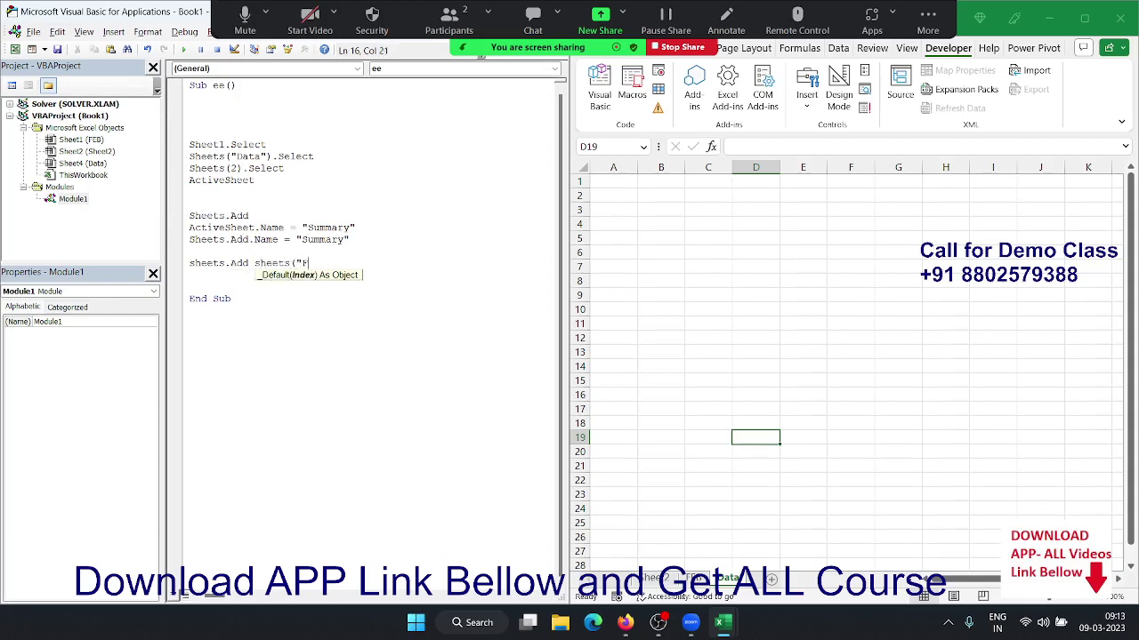
{"action": "type", "text": "eb\")"}
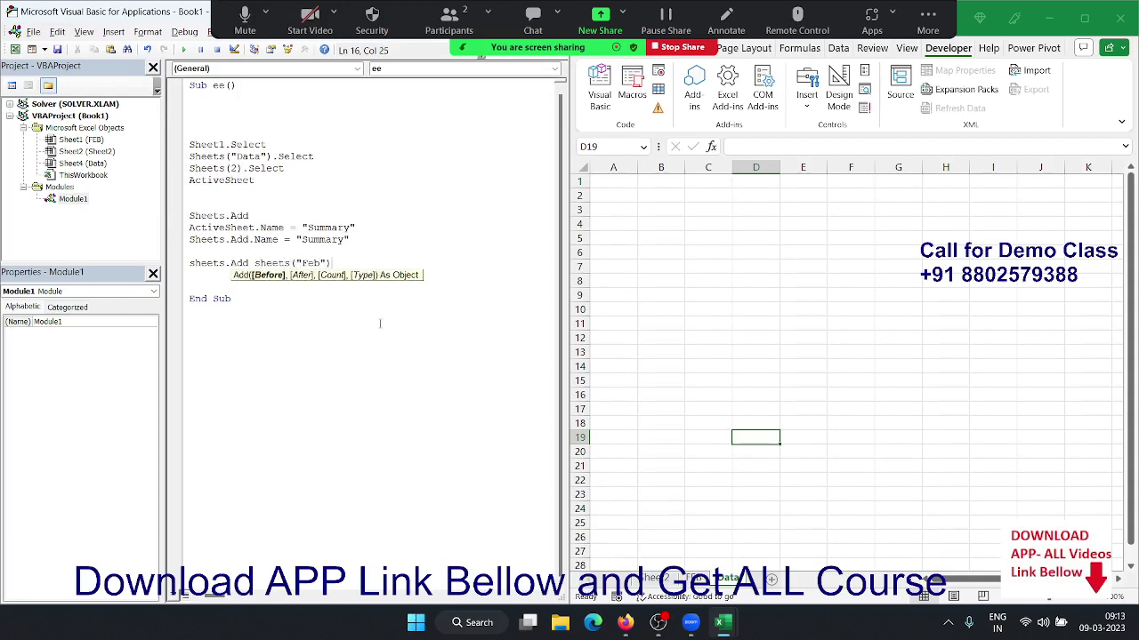
{"action": "key", "text": "Return"}
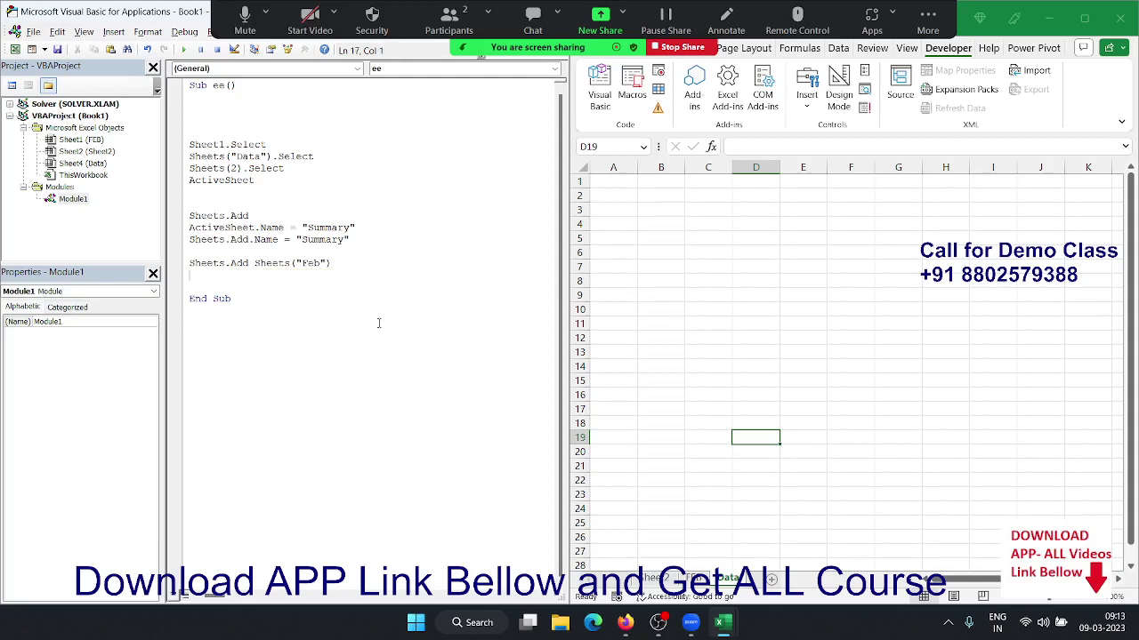
{"action": "key", "text": "Return"}
{"action": "type", "text": "sheet"}
{"action": "type", "text": "s.a"}
Step: Write Sheets.Add , Sheets(Sheets.Count), replacing the index 3 with Sheets.Count from IntelliSense
{"action": "key", "text": "Tab"}
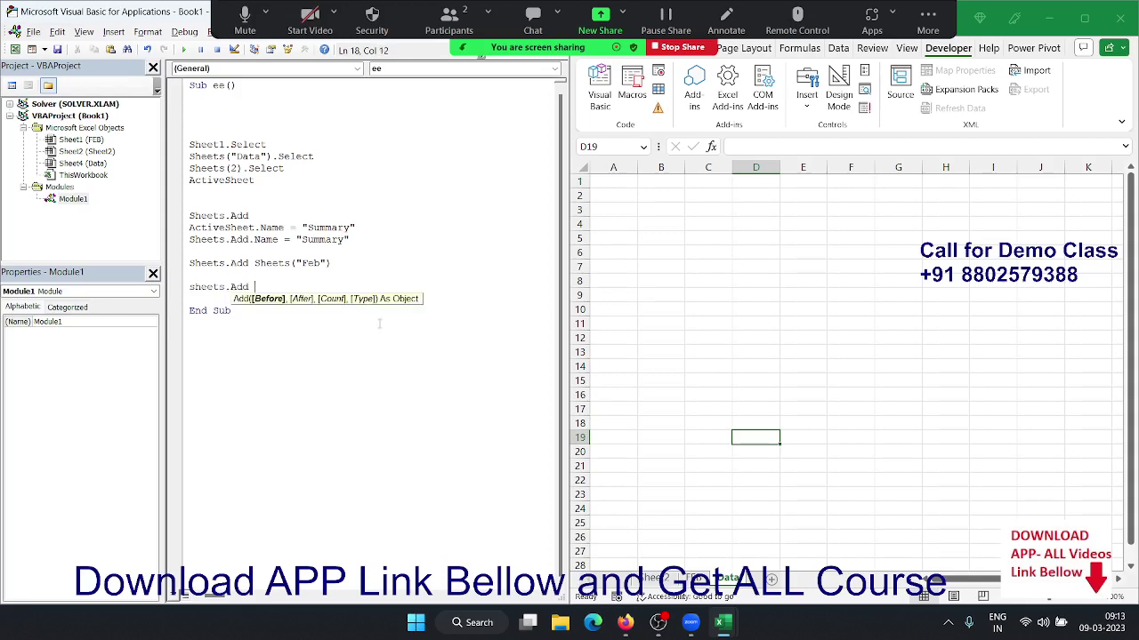
{"action": "type", "text": ","}
{"action": "type", "text": "s"}
{"action": "type", "text": "heets("}
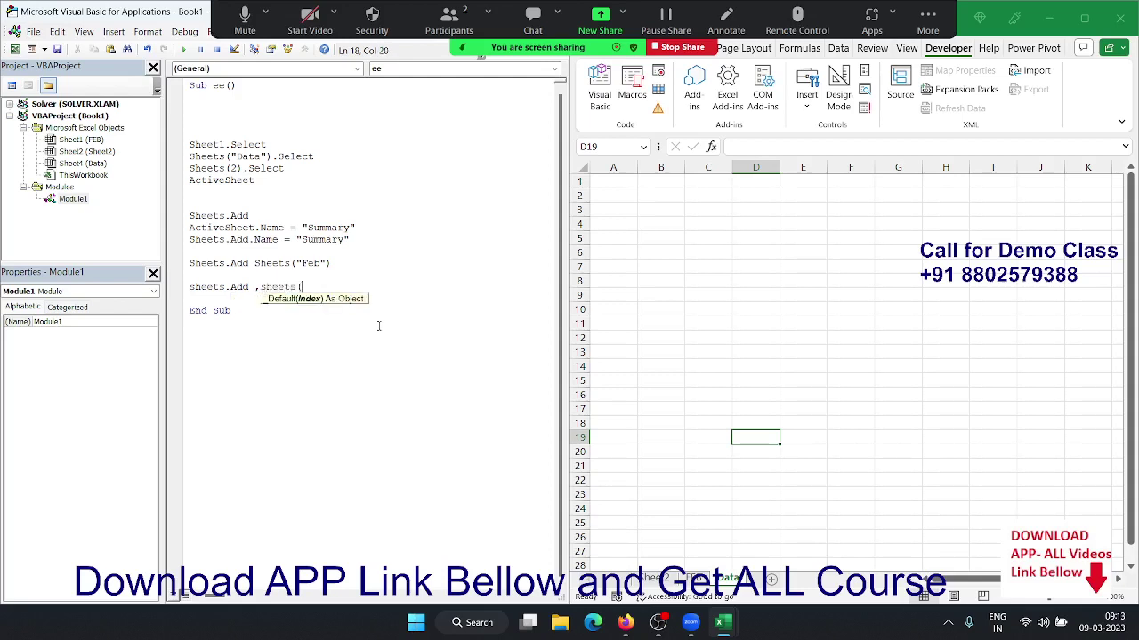
{"action": "type", "text": "3)"}
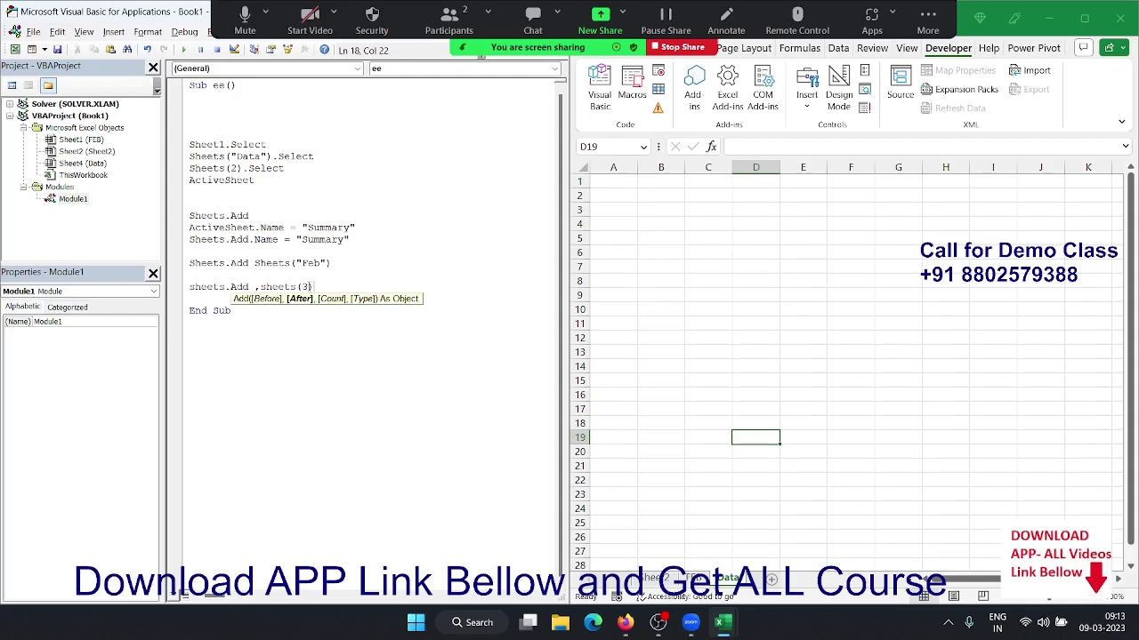
{"action": "left_click", "coordinate": [308, 287]}
{"action": "key", "text": "BackSpace"}
{"action": "type", "text": "s"}
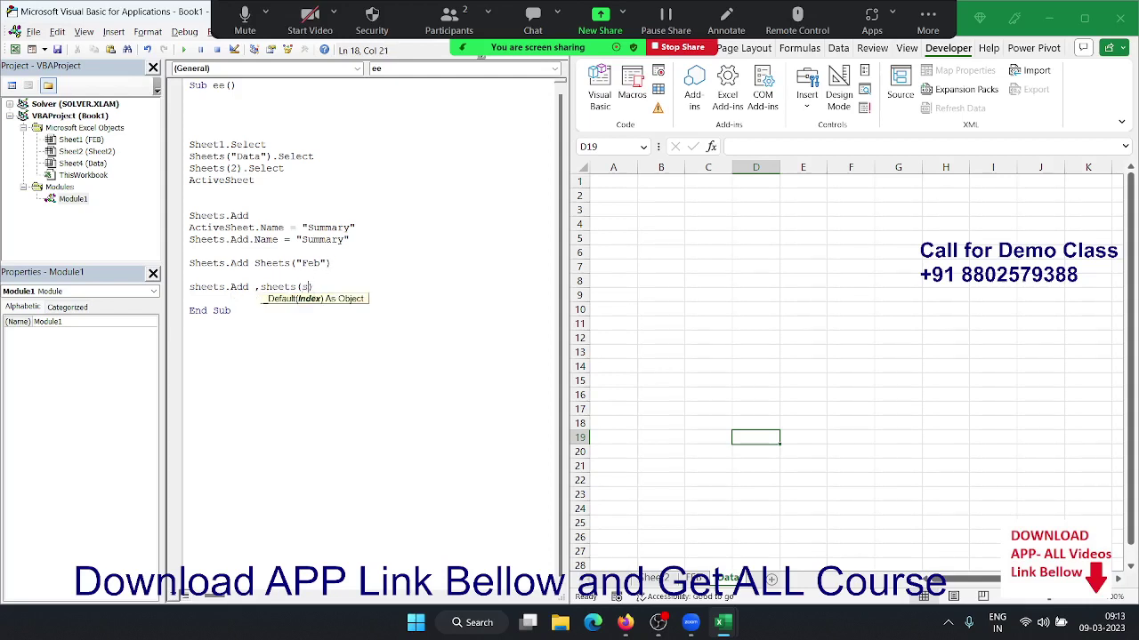
{"action": "type", "text": "heet"}
{"action": "type", "text": "s.c"}
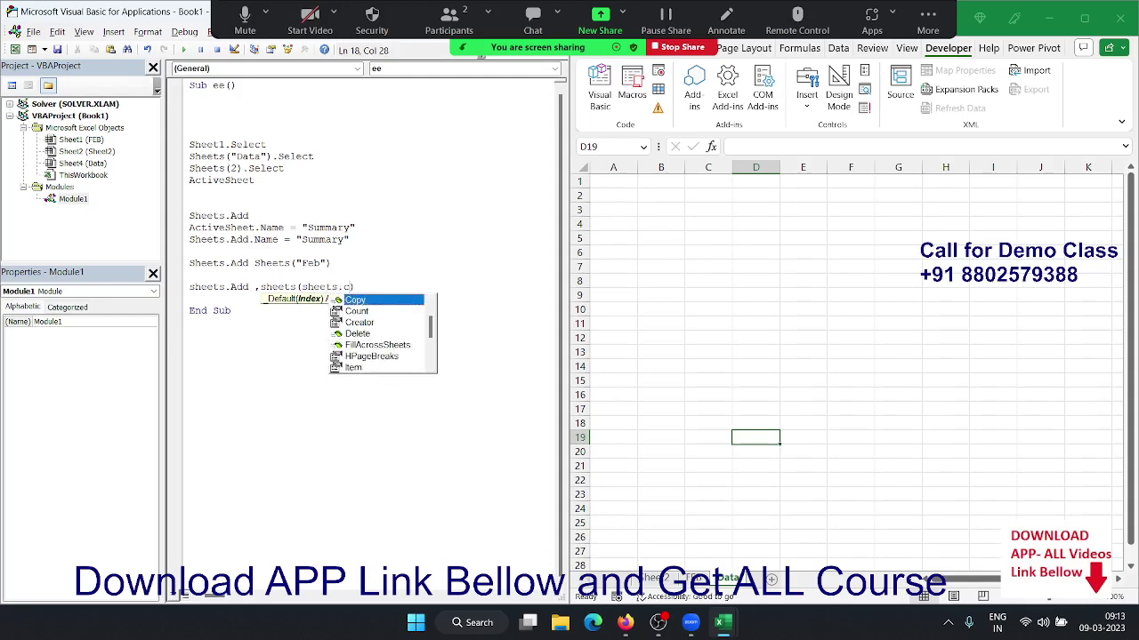
{"action": "type", "text": "o"}
{"action": "key", "text": "Down"}
{"action": "key", "text": "Tab"}
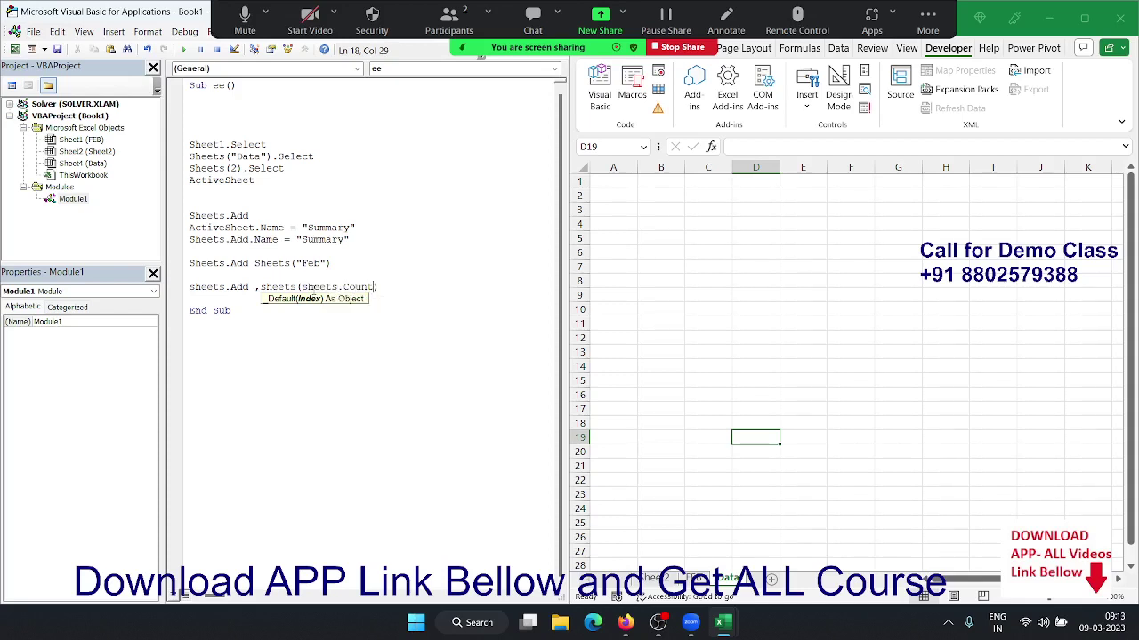
{"action": "left_click", "coordinate": [314, 325]}
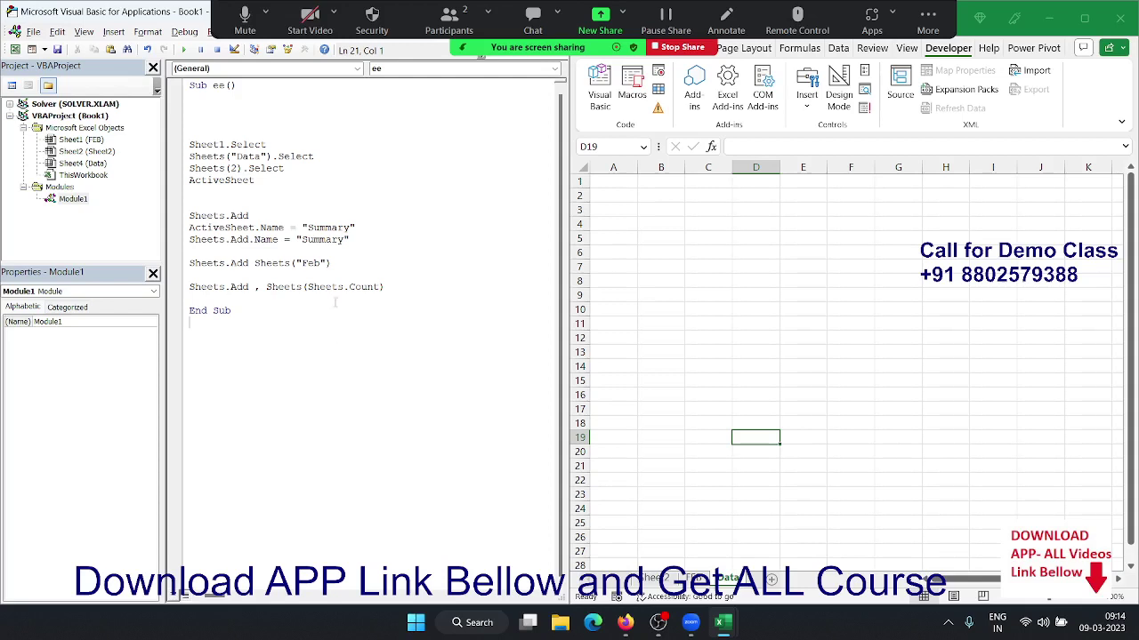
Step: Append a count of 5 to the Sheets.Add , Sheets(Sheets.Count) line
{"action": "left_click", "coordinate": [278, 295]}
{"action": "key", "text": "Return"}
{"action": "key", "text": "Return"}
{"action": "key", "text": "Return"}
{"action": "left_click", "coordinate": [387, 286]}
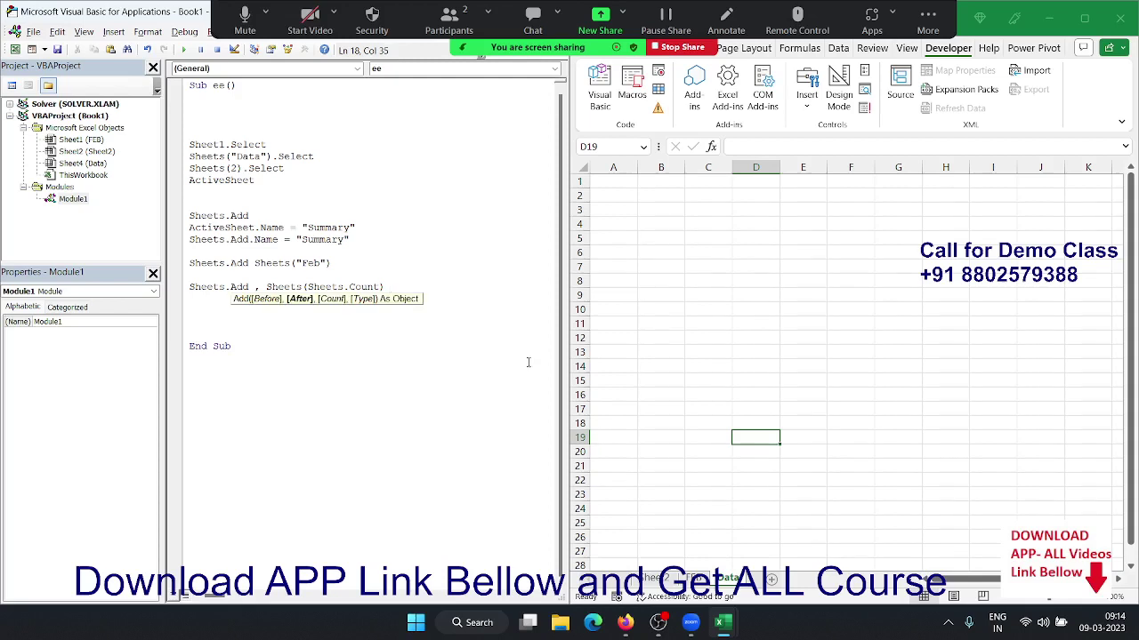
{"action": "type", "text": ", "}
{"action": "type", "text": "5"}
{"action": "left_click", "coordinate": [406, 370]}
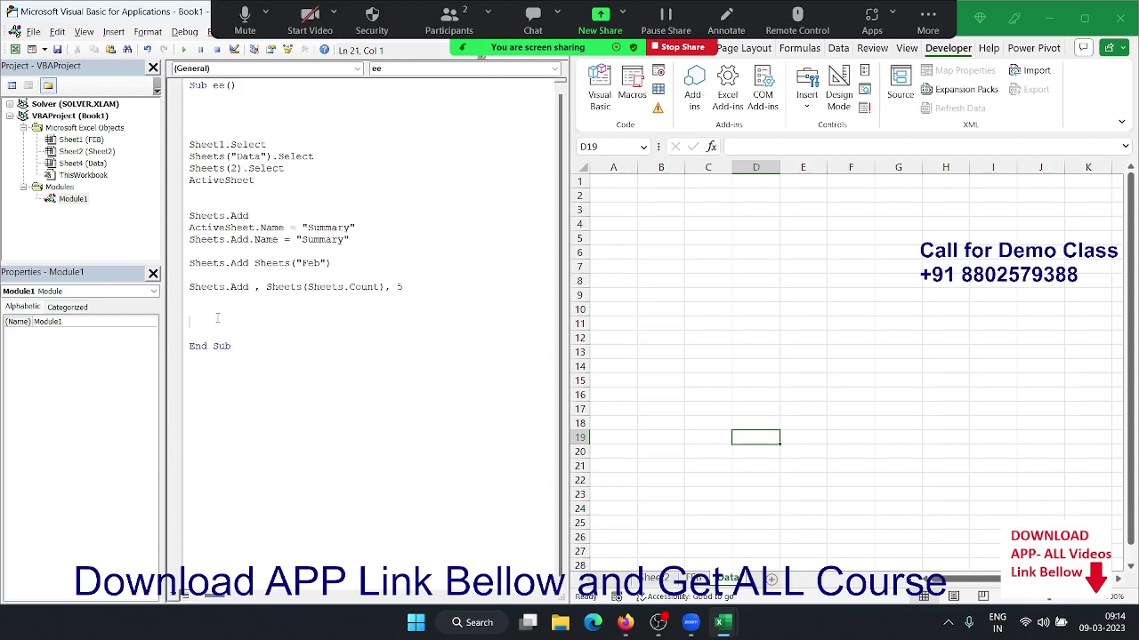
Step: Remove the blank lines around the Sheets.Add Sheets("Feb") statement
{"action": "left_click", "coordinate": [249, 275]}
{"action": "key", "text": "Delete"}
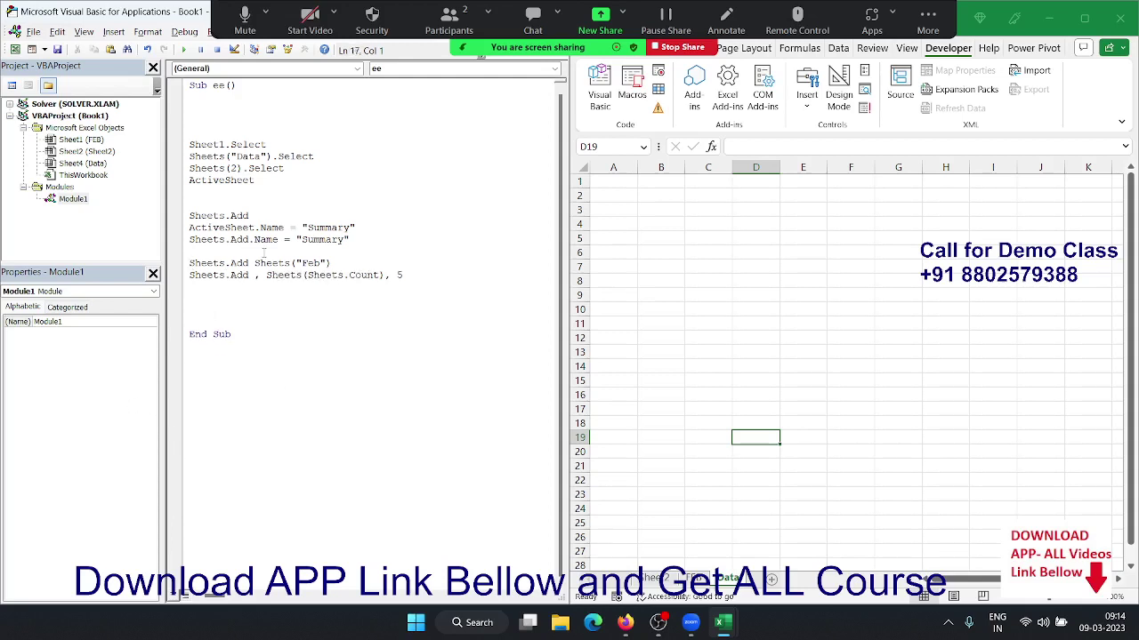
{"action": "key", "text": "Up"}
{"action": "key", "text": "Up"}
{"action": "key", "text": "Delete"}
{"action": "key", "text": "Down"}
{"action": "key", "text": "Down"}
Step: Open a new line below the last statement and begin a sheets( statement
{"action": "left_click", "coordinate": [207, 299]}
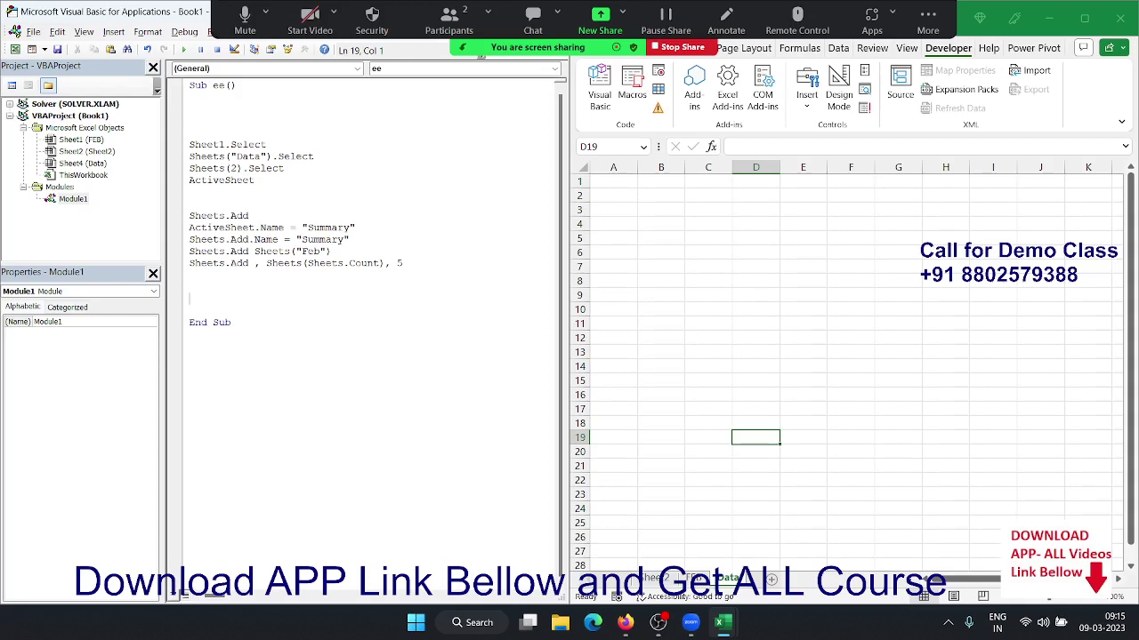
{"action": "key", "text": "Return"}
{"action": "key", "text": "Up"}
{"action": "key", "text": "Up"}
{"action": "type", "text": "shee"}
{"action": "type", "text": "ts"}
{"action": "key", "text": "BackSpace"}
{"action": "key", "text": "BackSpace"}
{"action": "key", "text": "BackSpace"}
{"action": "key", "text": "BackSpace"}
{"action": "key", "text": "BackSpace"}
{"action": "key", "text": "BackSpace"}
{"action": "type", "text": "she"}
{"action": "type", "text": "ets"}
{"action": "type", "text": "("}
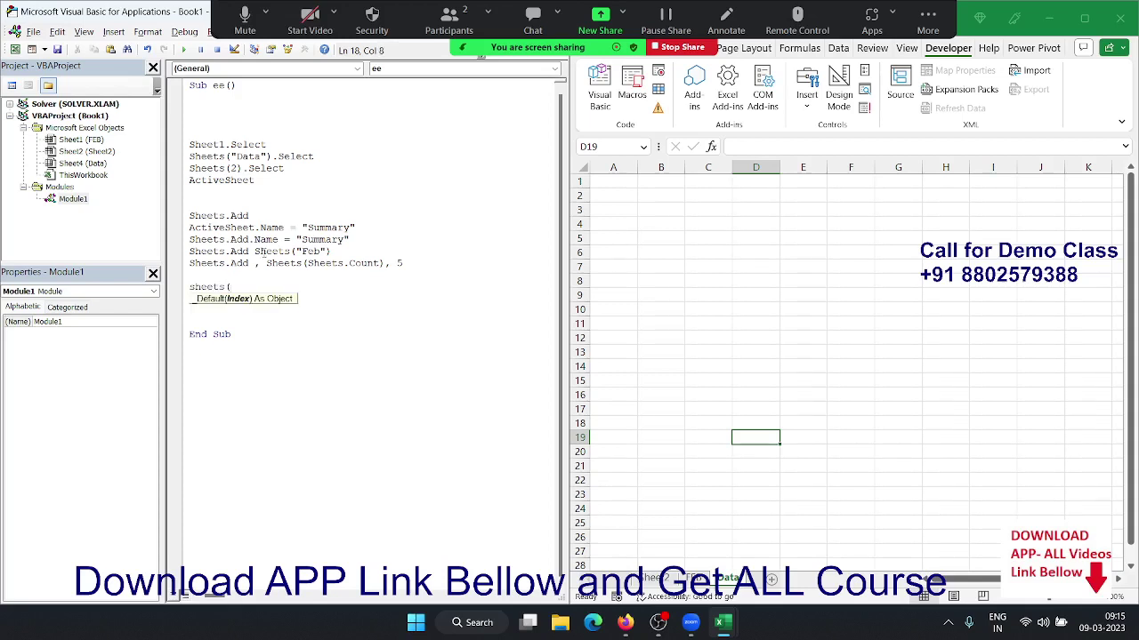
Step: Turn the started text into a plain Sheet1.Move line
{"action": "key", "text": "BackSpace"}
{"action": "key", "text": "BackSpace"}
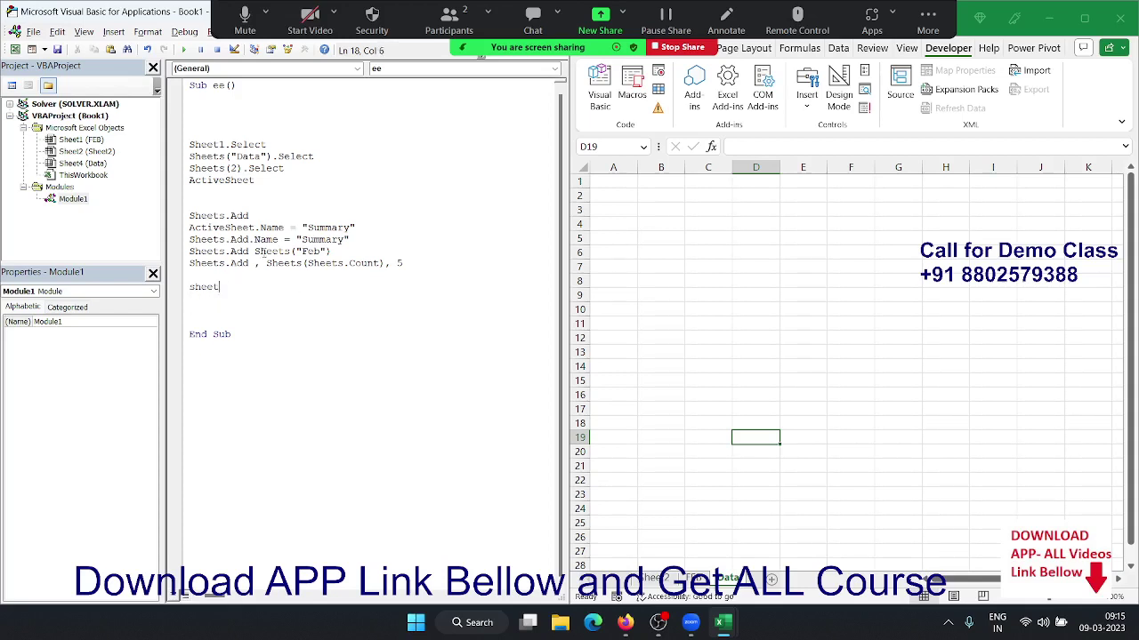
{"action": "type", "text": "1."}
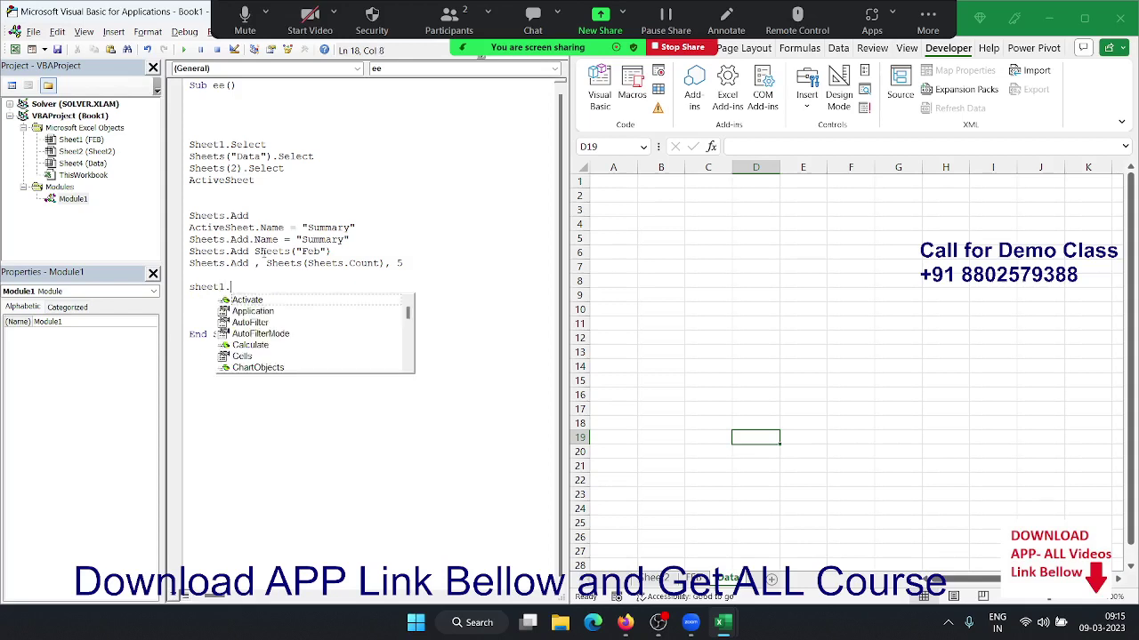
{"action": "type", "text": "mov"}
{"action": "key", "text": "Tab"}
{"action": "key", "text": "Return"}
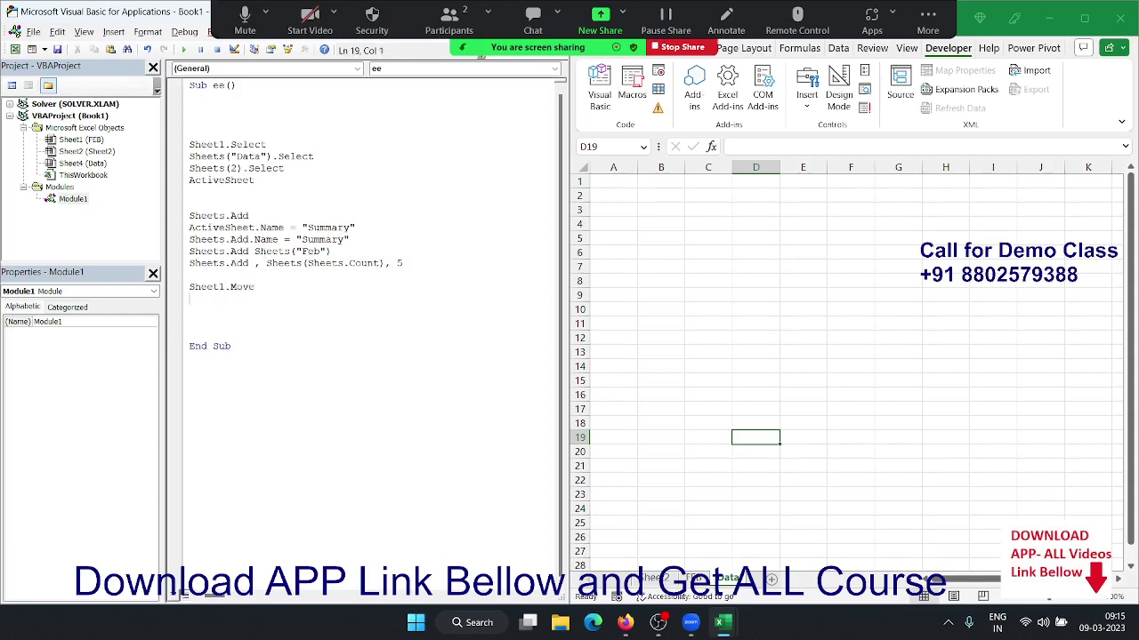
Step: Add Sheet1.Move Sheets("Sheet3") to move Sheet1 before Sheet3
{"action": "type", "text": "sheet"}
{"action": "type", "text": "1."}
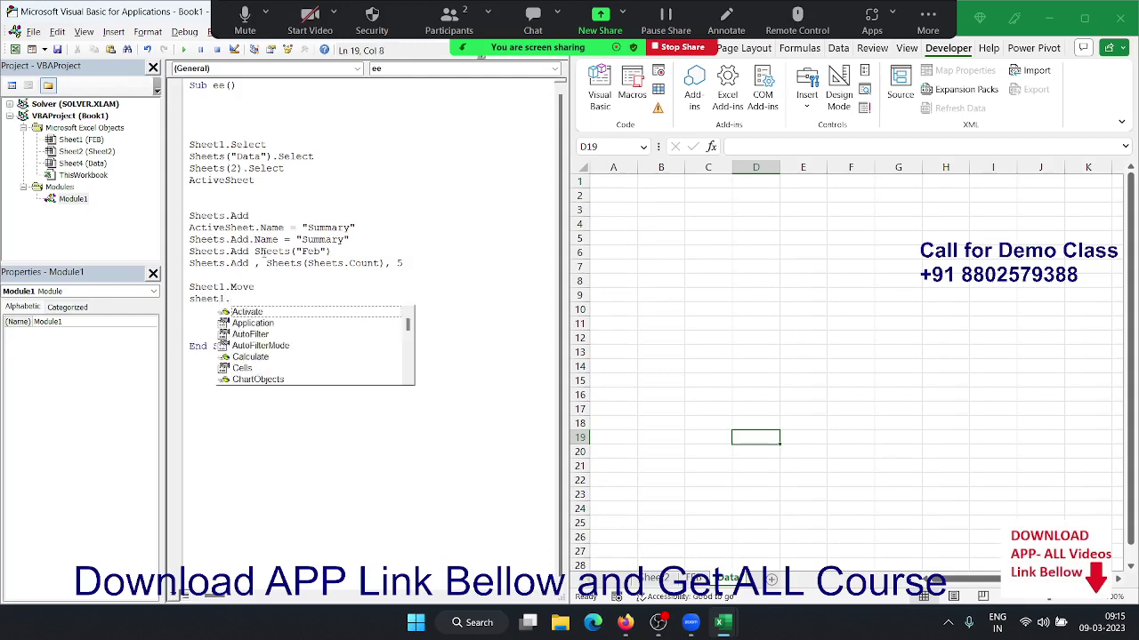
{"action": "scroll", "coordinate": [315, 347], "scroll_direction": "down", "scroll_amount": 5}
{"action": "scroll", "coordinate": [315, 347], "scroll_direction": "down", "scroll_amount": 5}
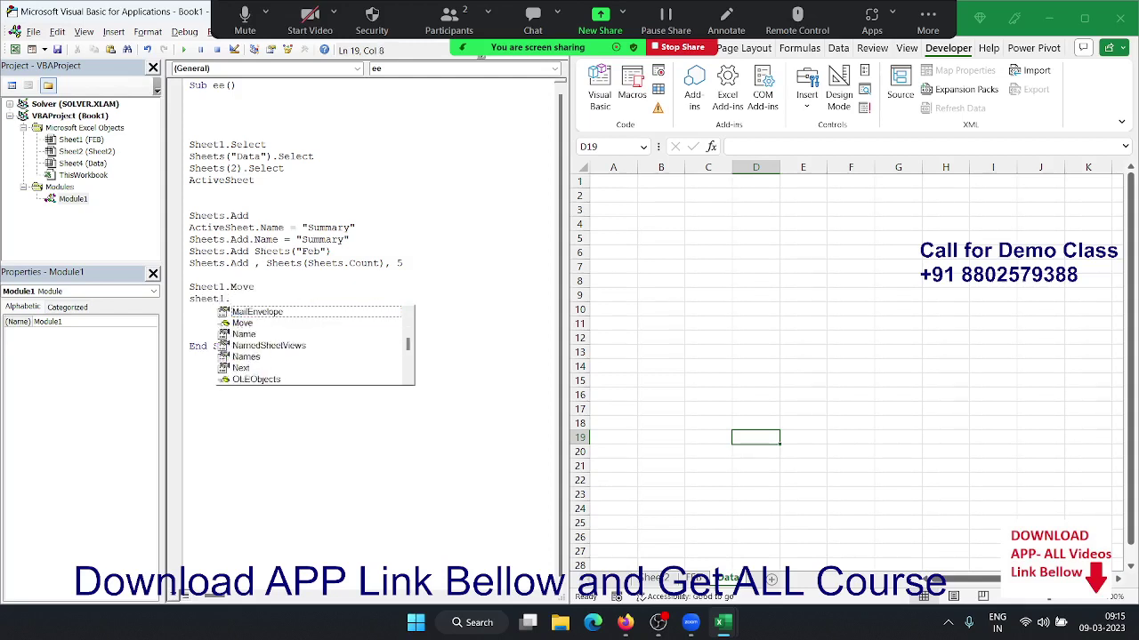
{"action": "type", "text": "mo"}
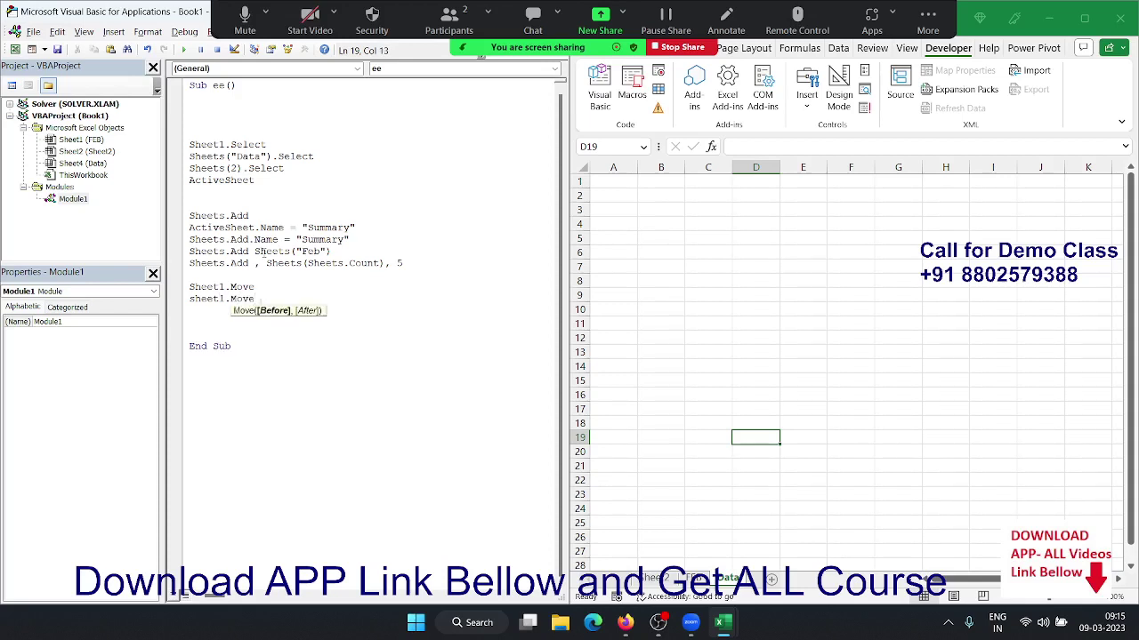
{"action": "type", "text": " sheets"}
{"action": "type", "text": "("}
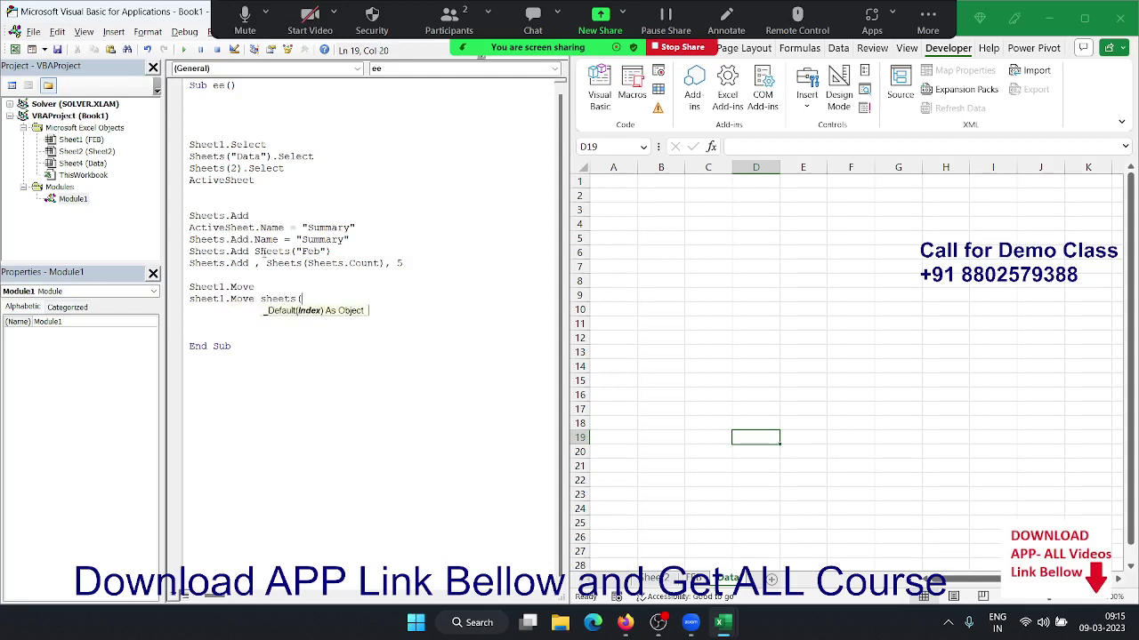
{"action": "type", "text": "\"Sheet"}
{"action": "type", "text": "3\")"}
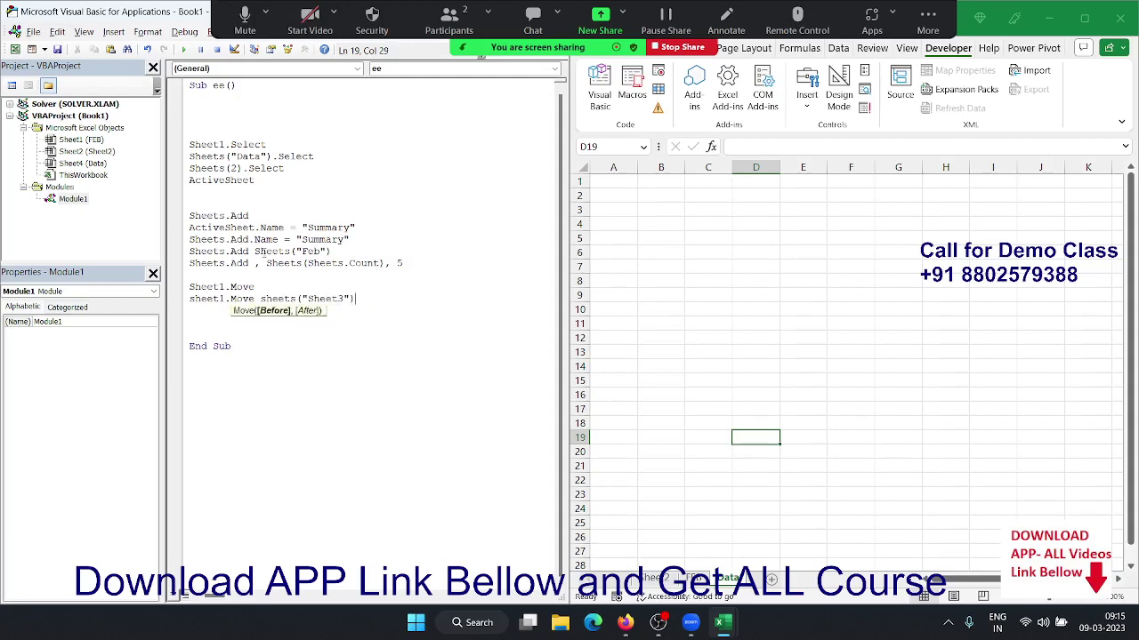
{"action": "key", "text": "Return"}
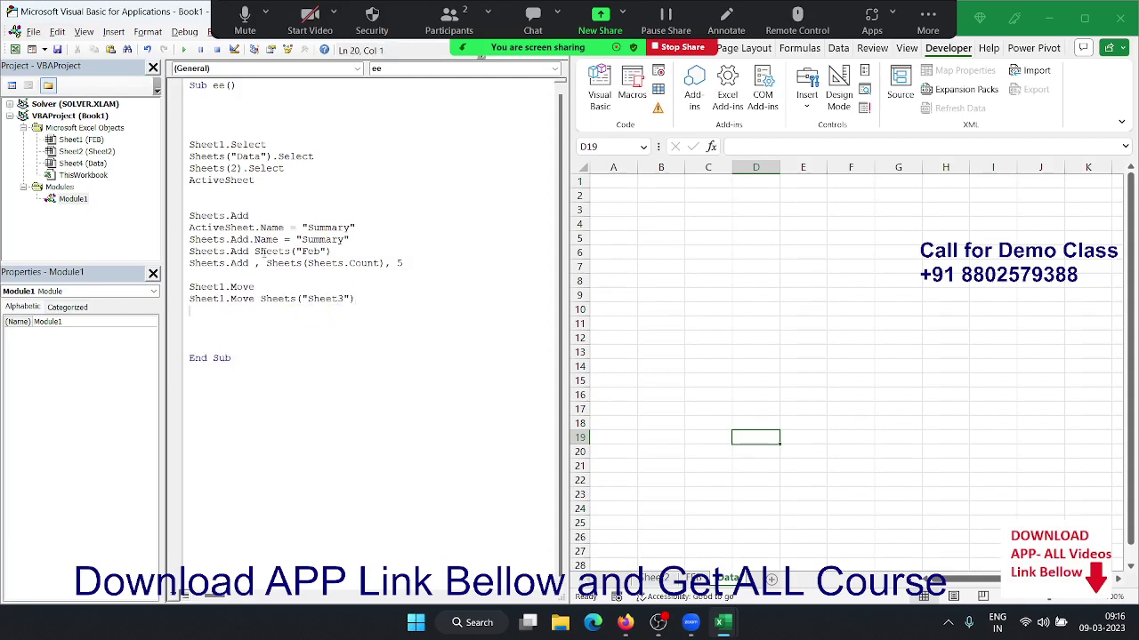
Step: Duplicate the Sheet1.Move Sheets("Sheet3") line below itself
{"action": "key", "text": "Up"}
{"action": "key", "text": "Right"}
{"action": "key", "text": "Right"}
{"action": "key", "text": "Right"}
{"action": "key", "text": "shift+Down"}
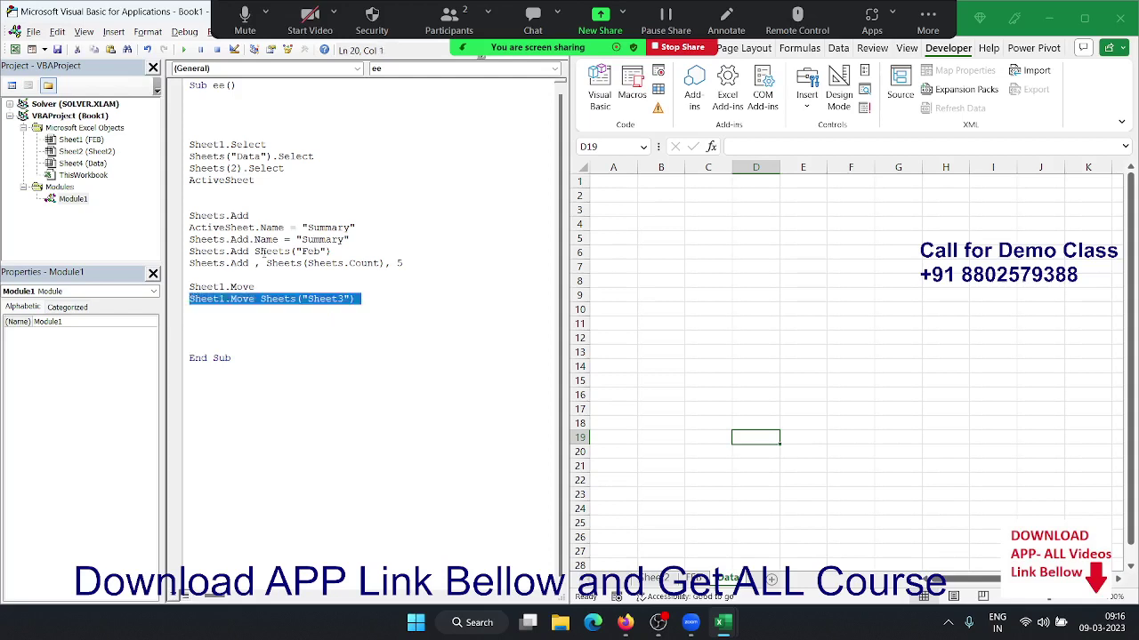
{"action": "key", "text": "ctrl+c"}
{"action": "key", "text": "ctrl+v"}
{"action": "key", "text": "ctrl+v"}
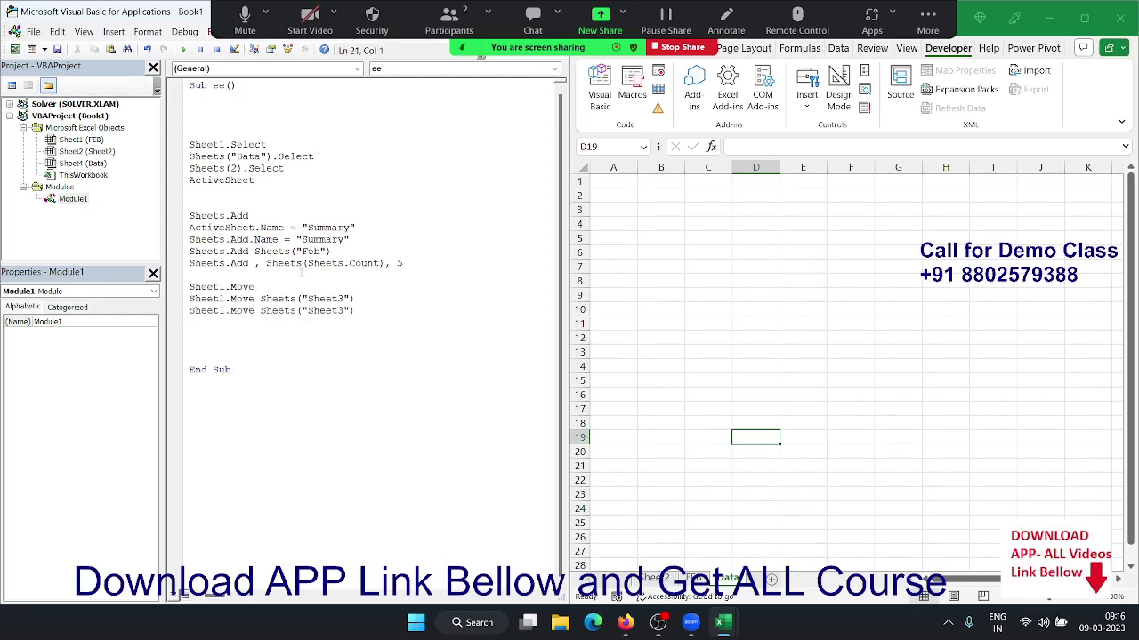
Step: Insert Workbooks("Book1.xlsx"). before Sheets in the copy, then select the three Move lines
{"action": "left_click", "coordinate": [264, 311]}
{"action": "type", "text": "workb"}
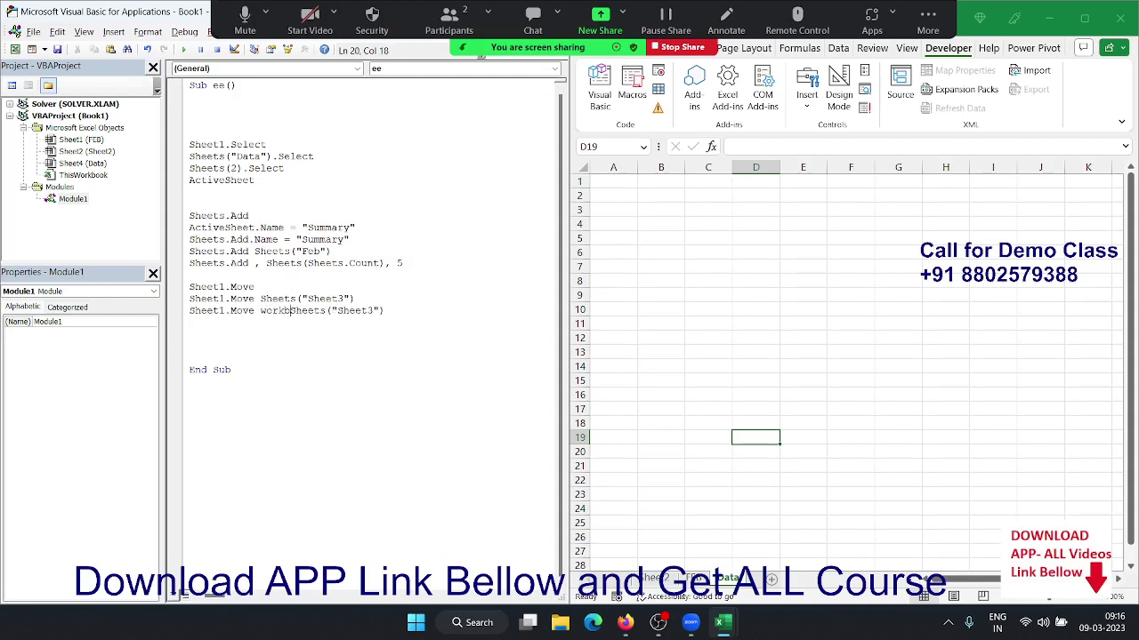
{"action": "type", "text": "ooks("}
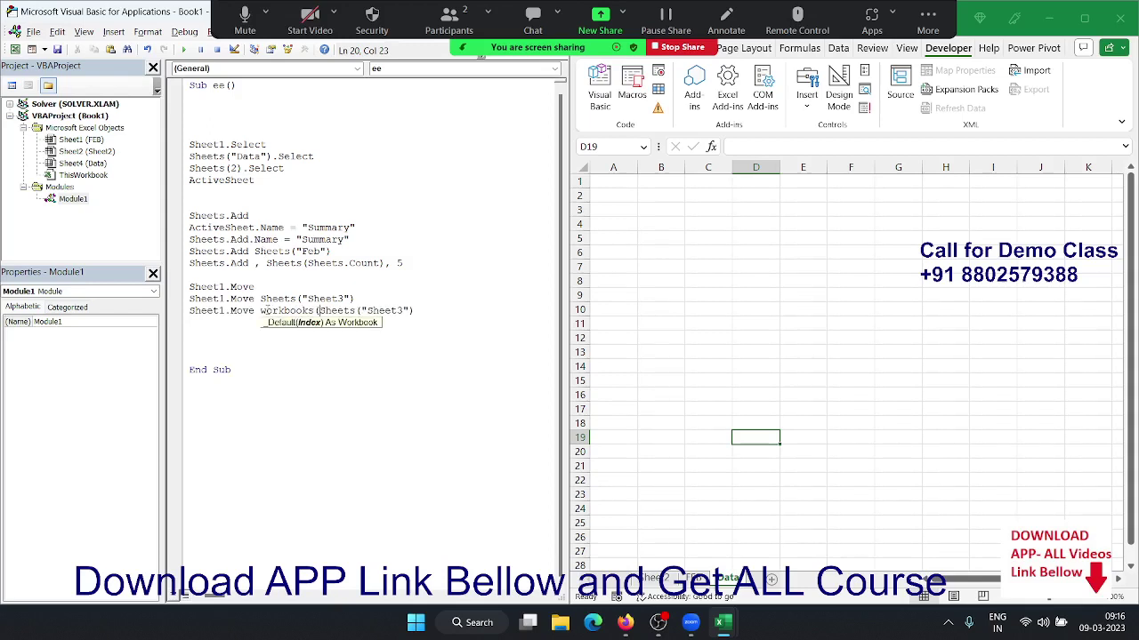
{"action": "type", "text": "\"B"}
{"action": "type", "text": "ook1."}
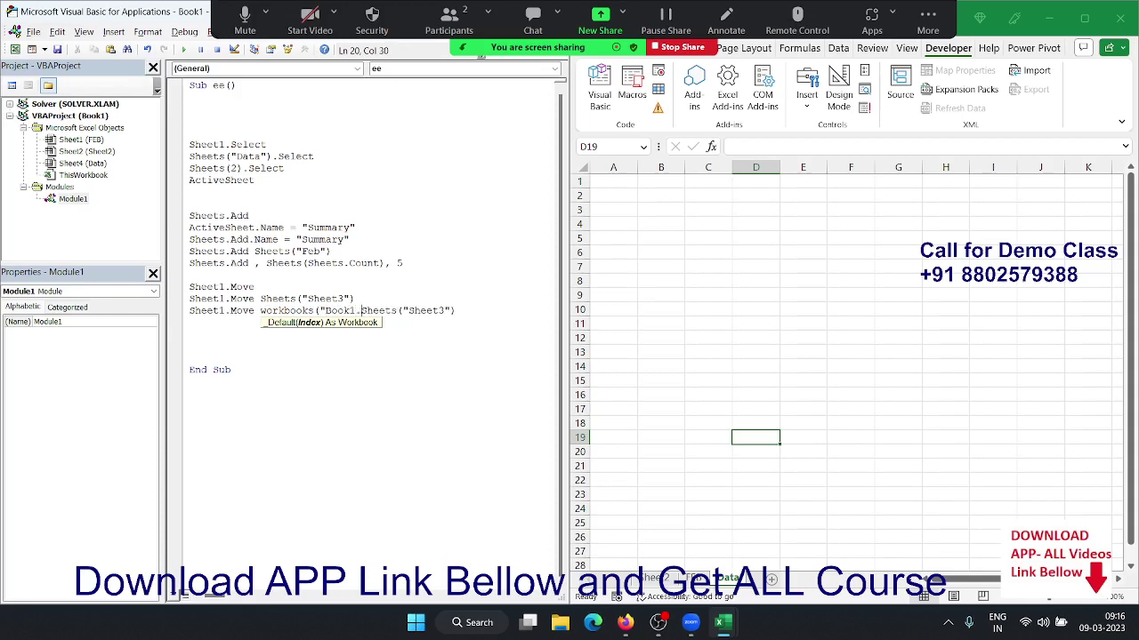
{"action": "type", "text": "xlsx\""}
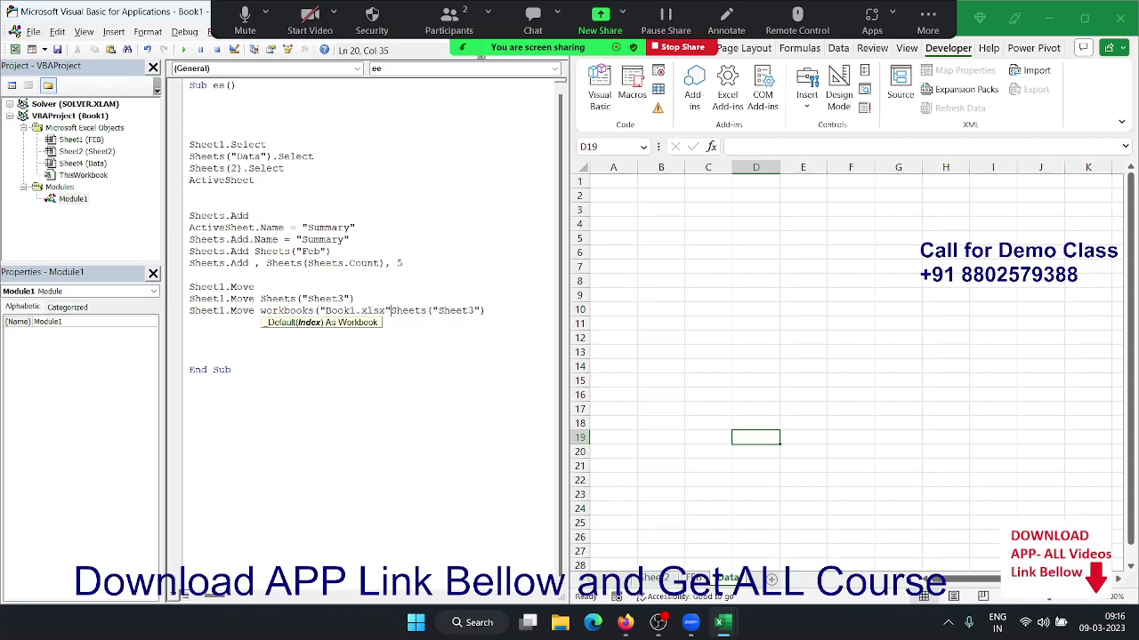
{"action": "type", "text": ")."}
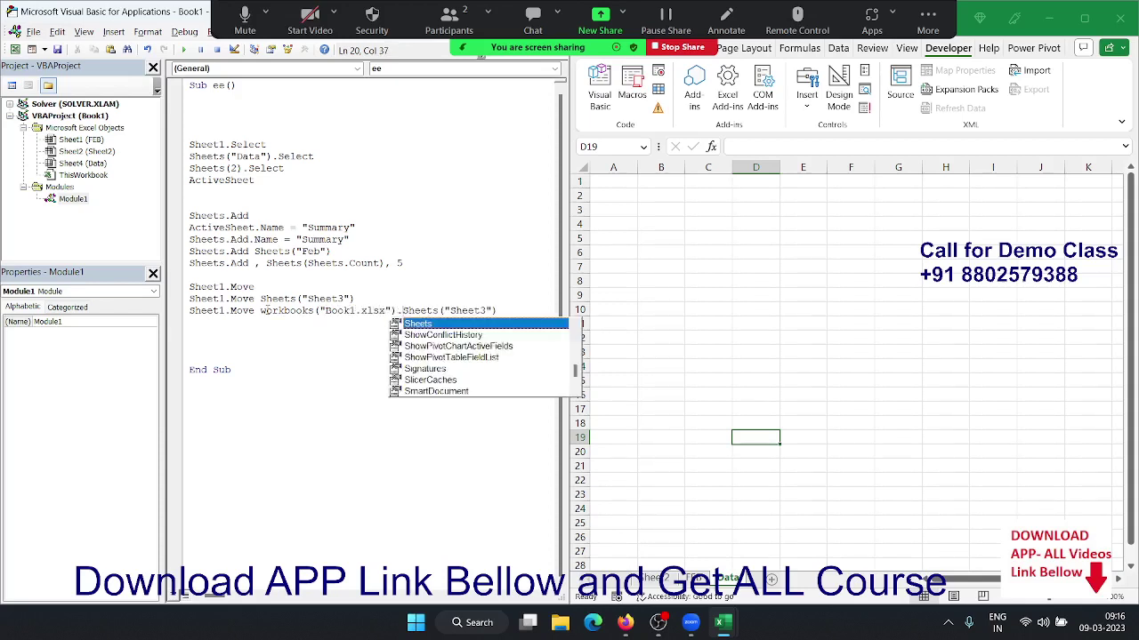
{"action": "key", "text": "Escape"}
{"action": "key", "text": "Down"}
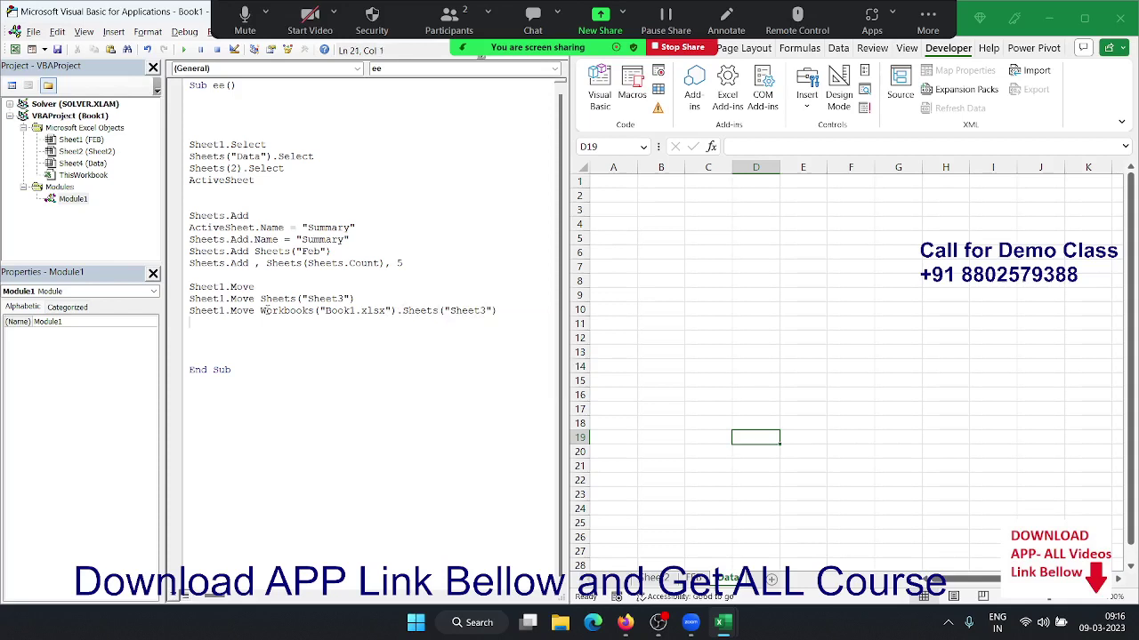
{"action": "key", "text": "Up"}
{"action": "key", "text": "Up"}
{"action": "key", "text": "Up"}
{"action": "key", "text": "Up"}
{"action": "key", "text": "Up"}
{"action": "left_click_drag", "start_coordinate": [191, 275], "coordinate": [503, 322]}
Step: Paste the three Move lines below and change Move to Copy in each pasted line
{"action": "key", "text": "ctrl+c"}
{"action": "key", "text": "Down"}
{"action": "key", "text": "Down"}
{"action": "key", "text": "ctrl+v"}
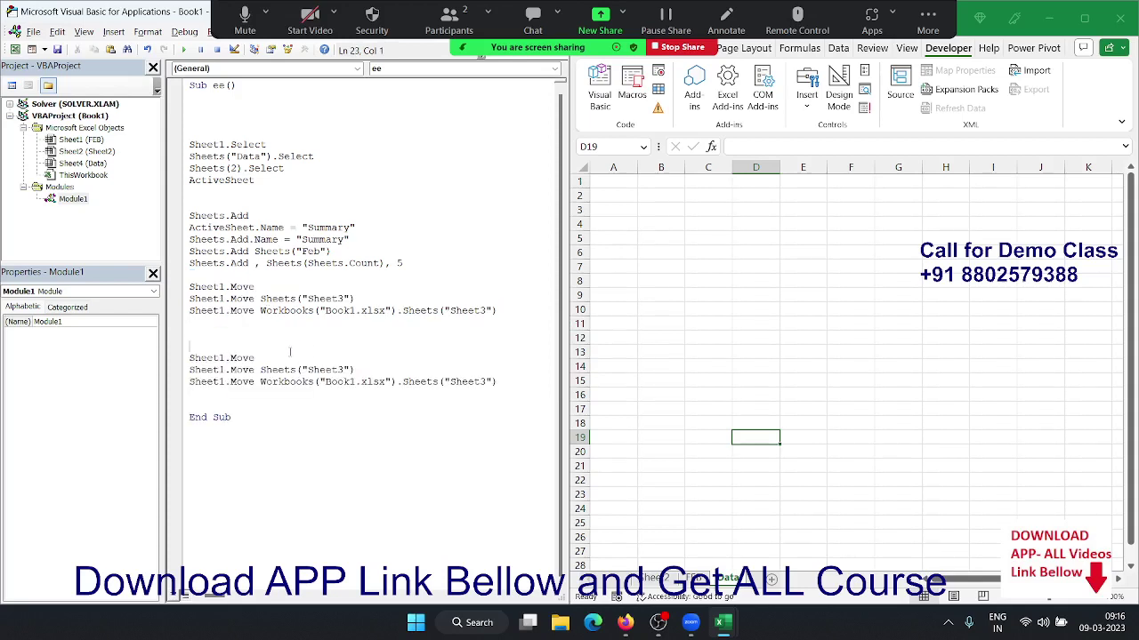
{"action": "double_click", "coordinate": [246, 358]}
{"action": "key", "text": "BackSpace"}
{"action": "type", "text": "cp"}
{"action": "type", "text": "y"}
{"action": "type", "text": "o"}
{"action": "left_click", "coordinate": [236, 380]}
{"action": "double_click", "coordinate": [241, 371]}
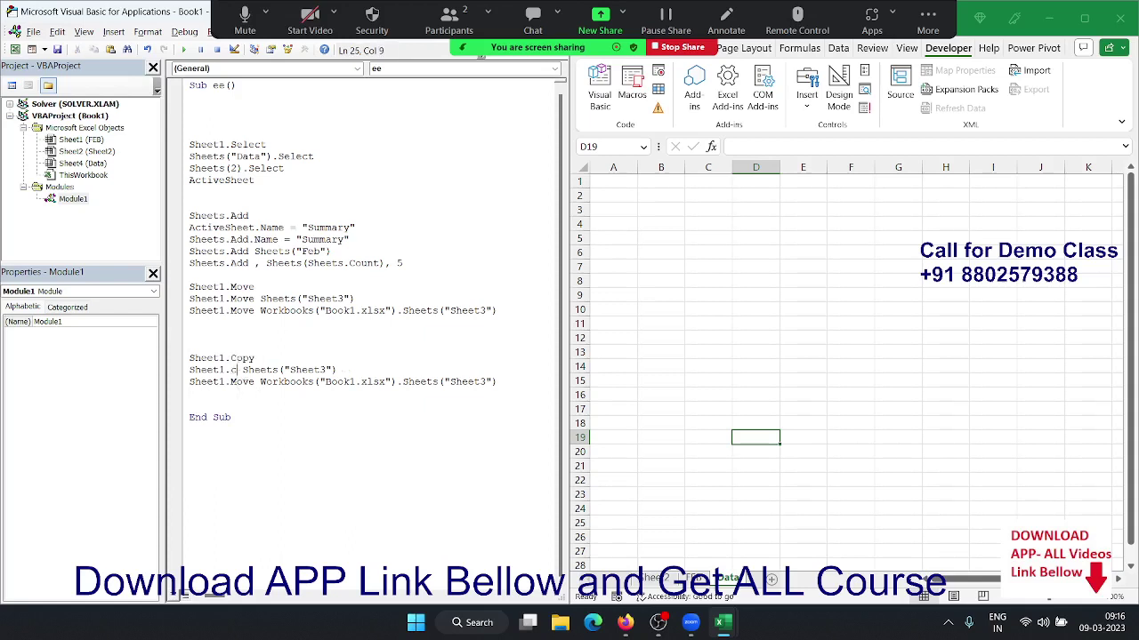
{"action": "type", "text": "copy"}
{"action": "double_click", "coordinate": [243, 383]}
{"action": "type", "text": "copy"}
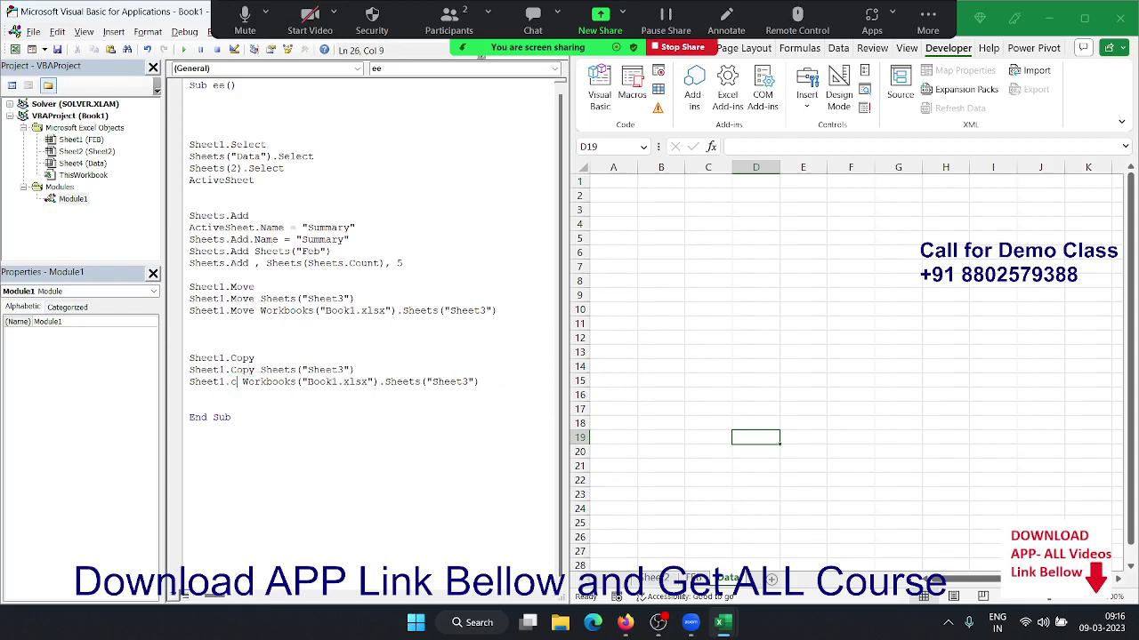
{"action": "left_click", "coordinate": [275, 415]}
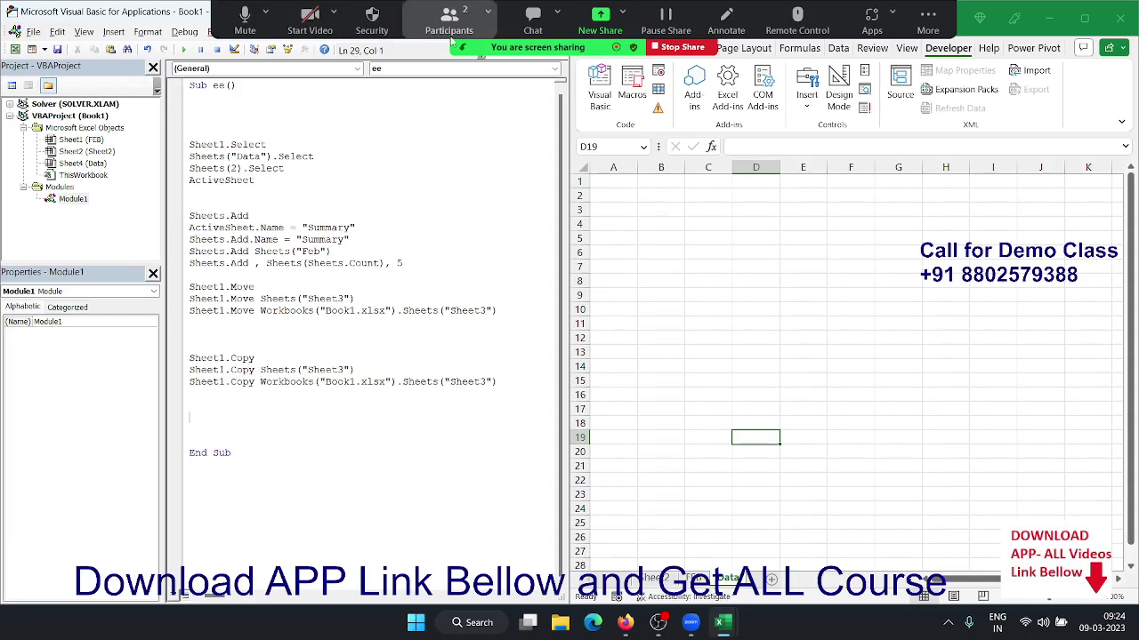
Step: Select the three Sheet1.Copy lines and move back up toward the Move lines
{"action": "key", "text": "Up"}
{"action": "key", "text": "Up"}
{"action": "key", "text": "Up"}
{"action": "key", "text": "Up"}
{"action": "key", "text": "Up"}
{"action": "key", "text": "shift+Down"}
{"action": "key", "text": "shift+Down"}
{"action": "key", "text": "shift+Down"}
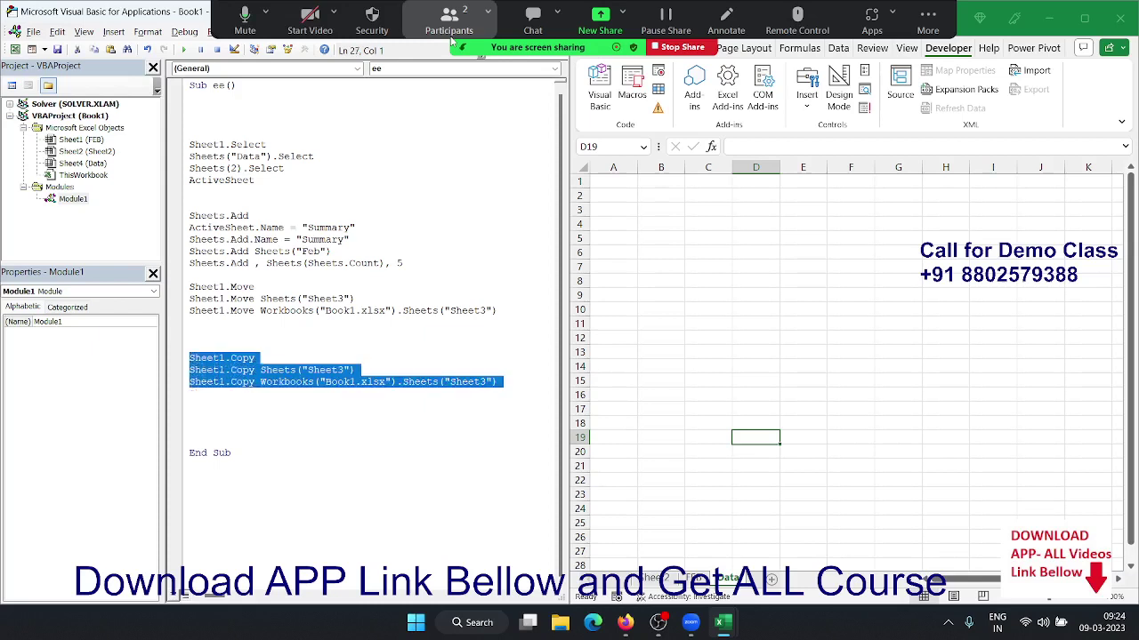
{"action": "key", "text": "Up"}
{"action": "key", "text": "Up"}
{"action": "key", "text": "Up"}
{"action": "key", "text": "Up"}
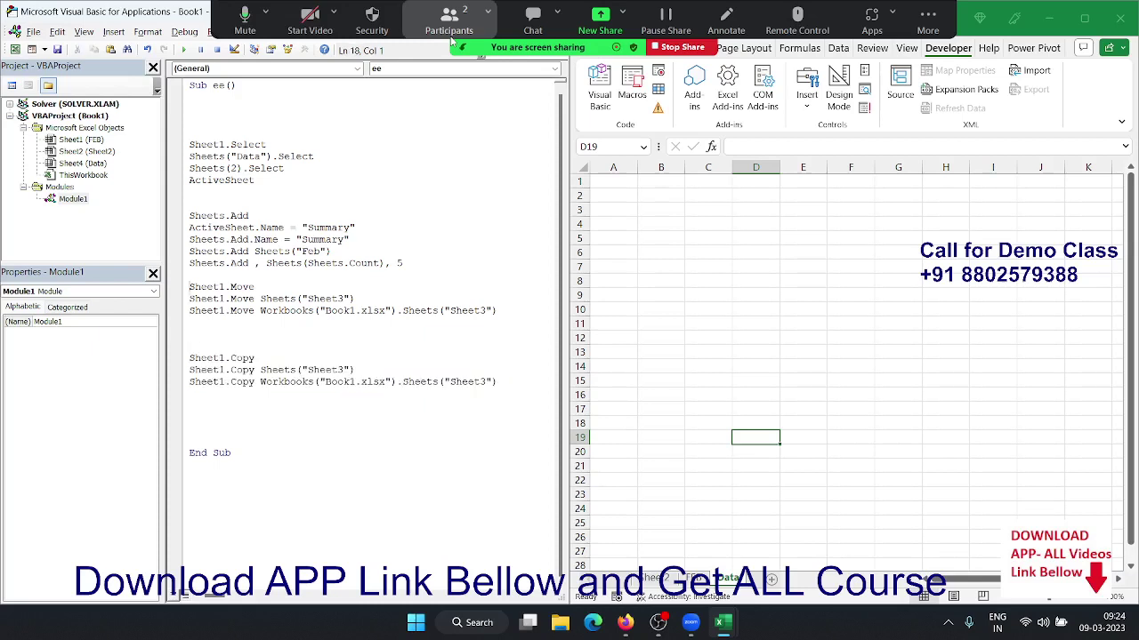
Step: Add blank lines above End Sub and write Sheet1.Delete
{"action": "key", "text": "shift+Down"}
{"action": "key", "text": "shift+Down"}
{"action": "key", "text": "shift+Down"}
{"action": "key", "text": "Down"}
{"action": "key", "text": "Down"}
{"action": "key", "text": "Down"}
{"action": "key", "text": "Down"}
{"action": "key", "text": "Return"}
{"action": "key", "text": "Return"}
{"action": "key", "text": "Up"}
{"action": "key", "text": "Up"}
{"action": "type", "text": "shee"}
{"action": "type", "text": "t1"}
{"action": "type", "text": ".d"}
{"action": "key", "text": "Tab"}
{"action": "key", "text": "Return"}
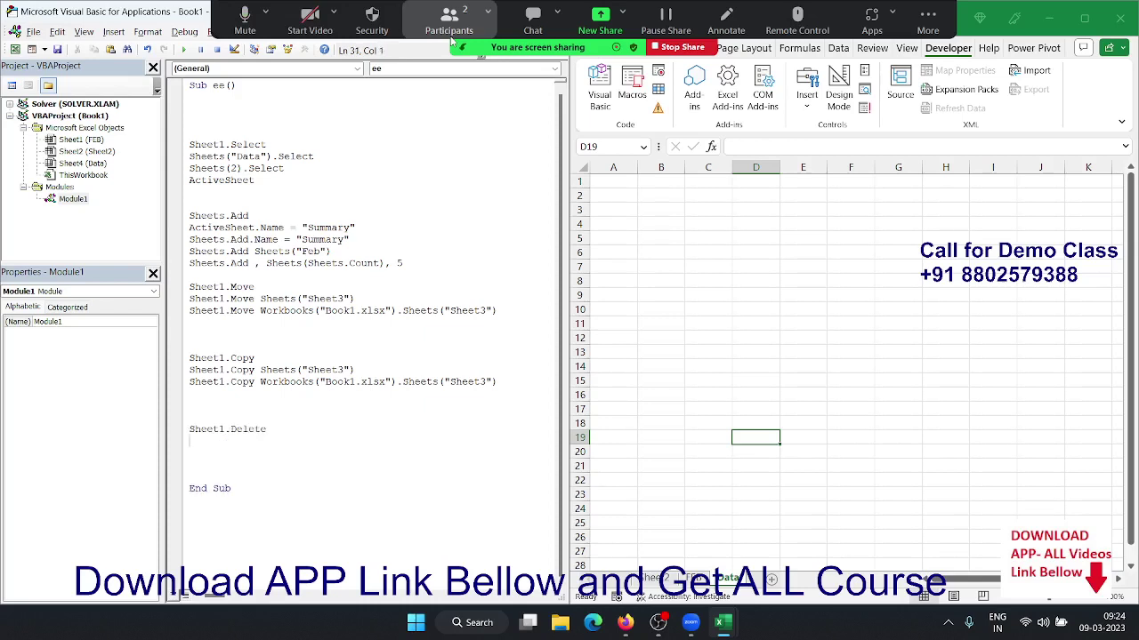
Step: In Excel, delete Sheet2 from its tab menu to display the deletion warning
{"action": "left_click", "coordinate": [655, 580]}
{"action": "right_click", "coordinate": [655, 580]}
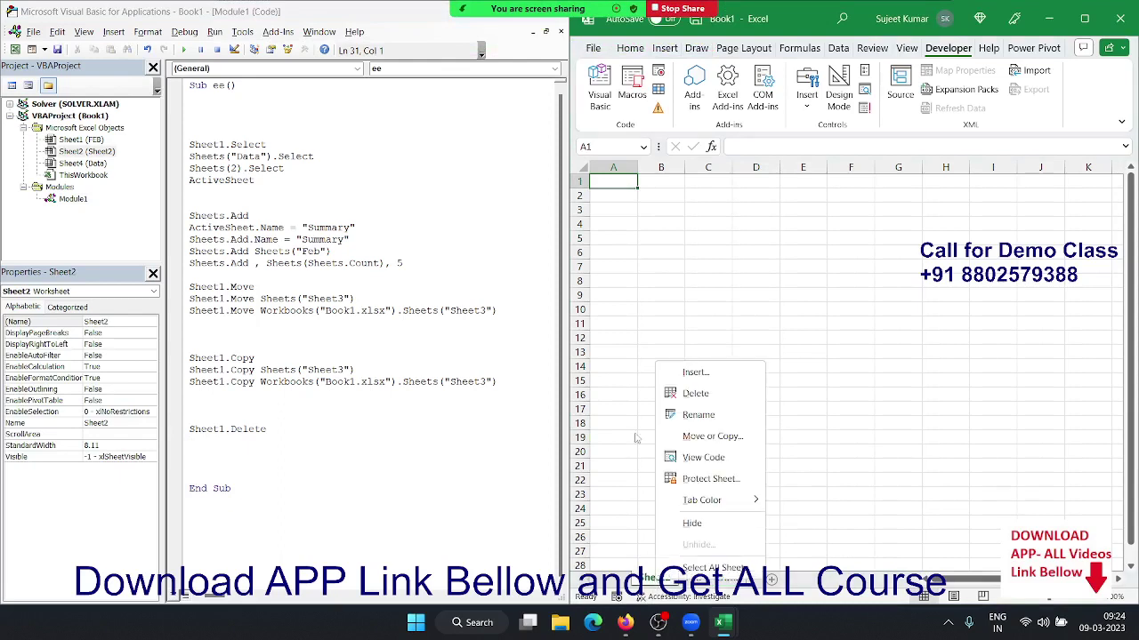
{"action": "left_click", "coordinate": [700, 404]}
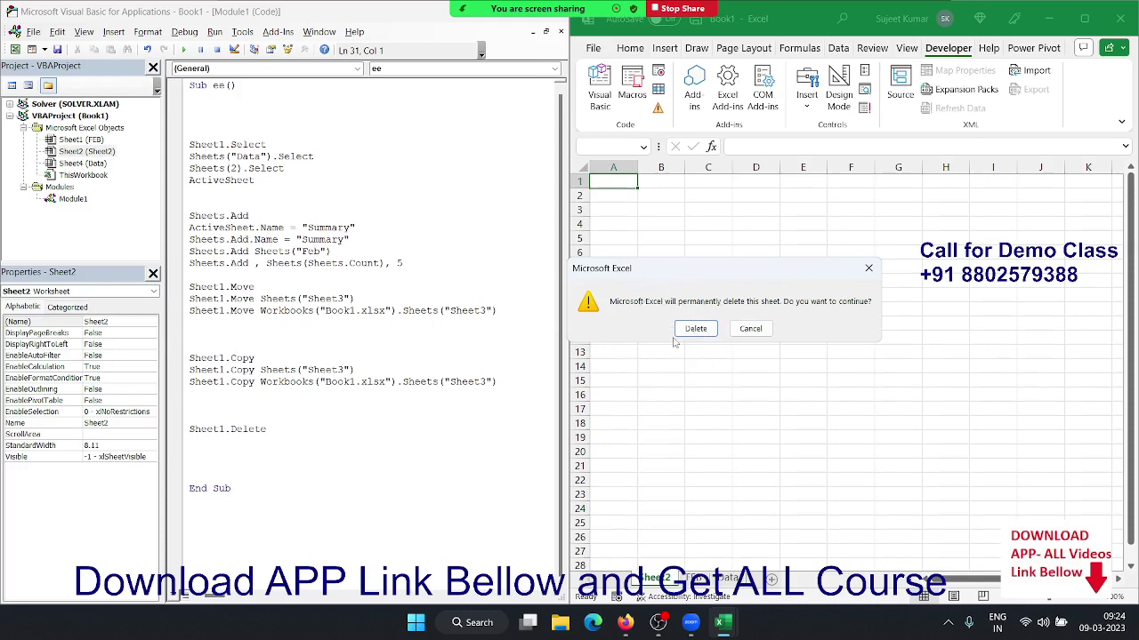
Step: Close Excel's warning, insert Application.DisplayAlerts = False above Sheet1.Delete, and add a blank line below
{"action": "left_click", "coordinate": [868, 268]}
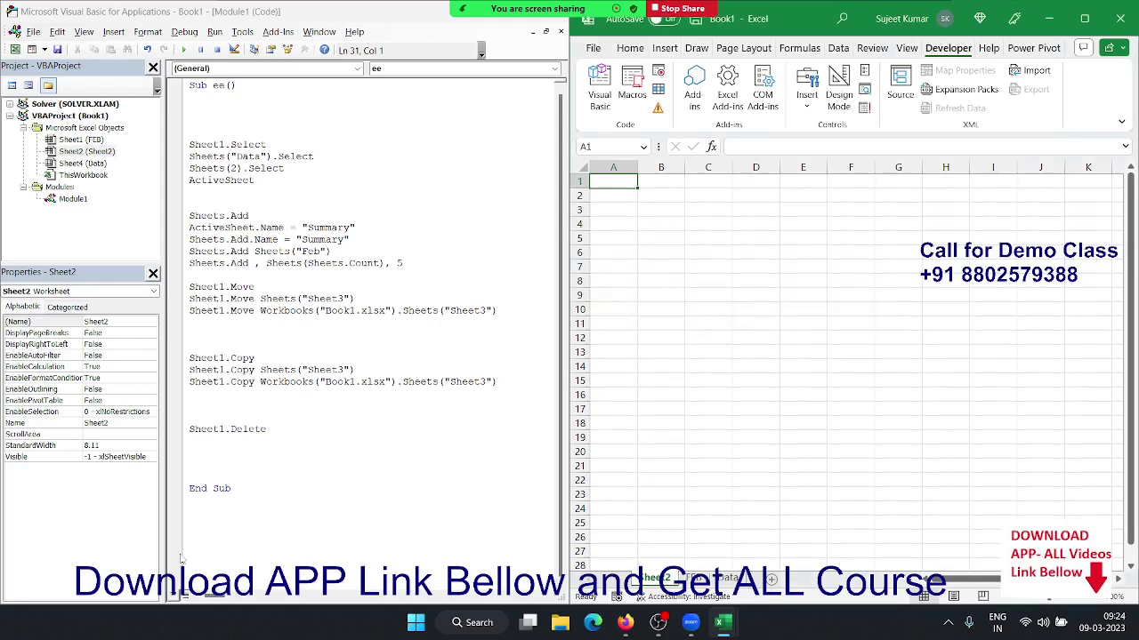
{"action": "left_click", "coordinate": [235, 447]}
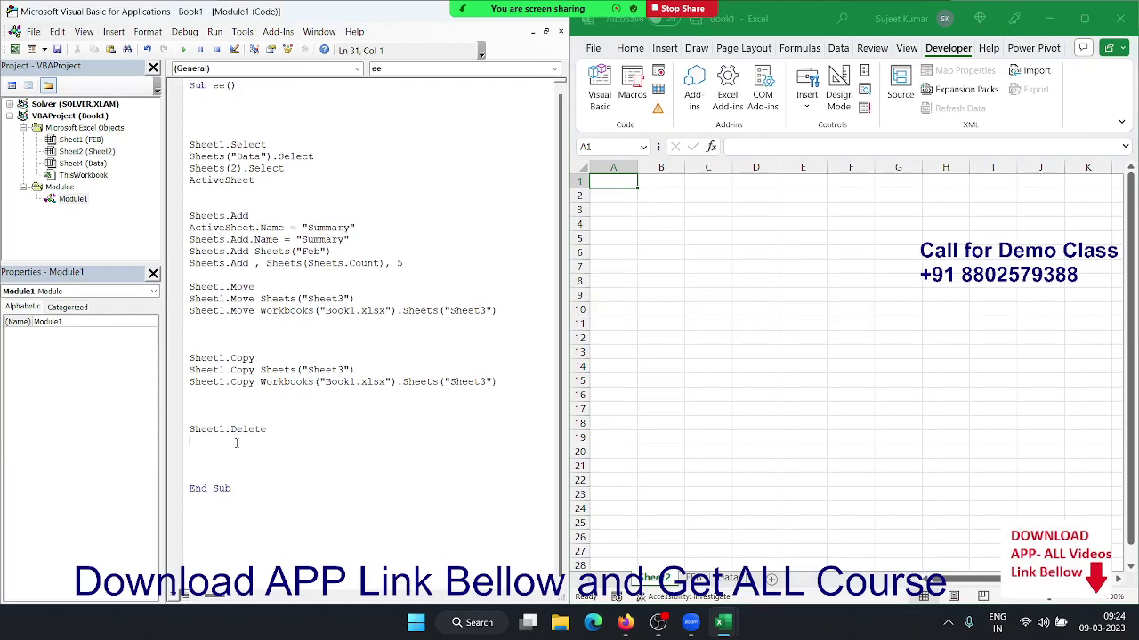
{"action": "key", "text": "Up"}
{"action": "key", "text": "Up"}
{"action": "type", "text": "a"}
{"action": "type", "text": "pplicatio"}
{"action": "type", "text": "n."}
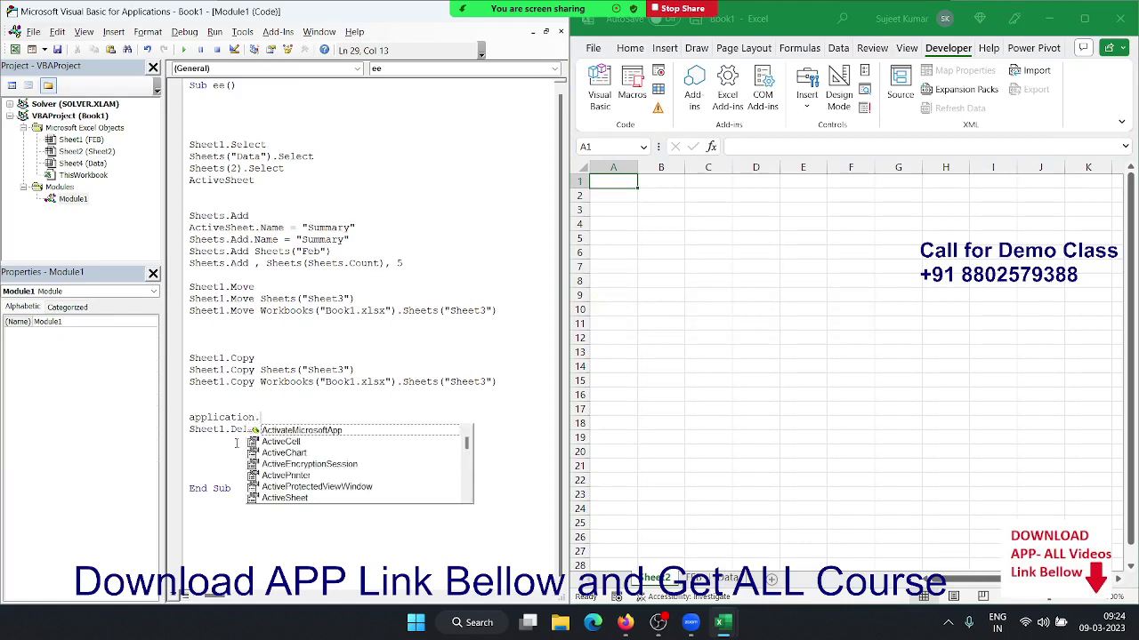
{"action": "type", "text": "di"}
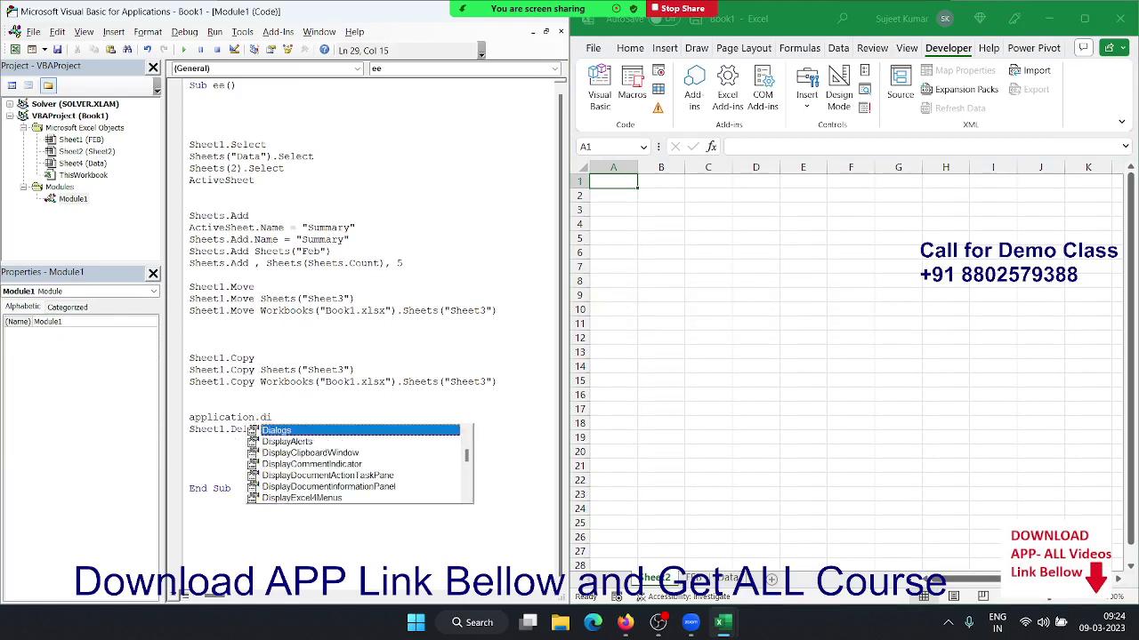
{"action": "type", "text": "s"}
{"action": "key", "text": "Tab"}
{"action": "type", "text": "=fa"}
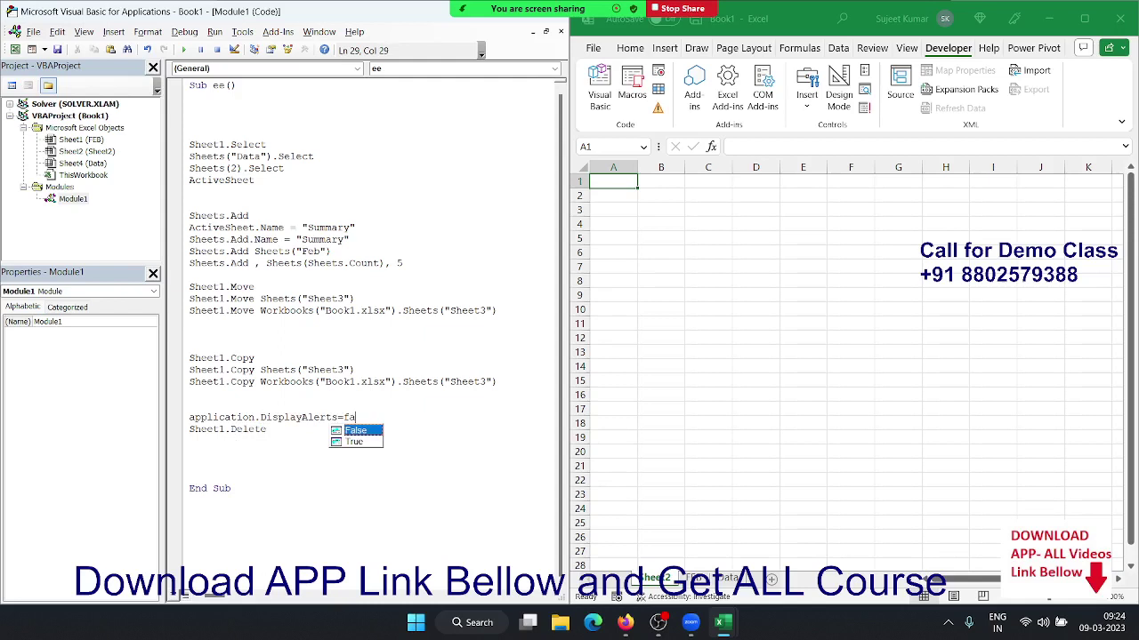
{"action": "key", "text": "Tab"}
{"action": "left_click", "coordinate": [236, 442]}
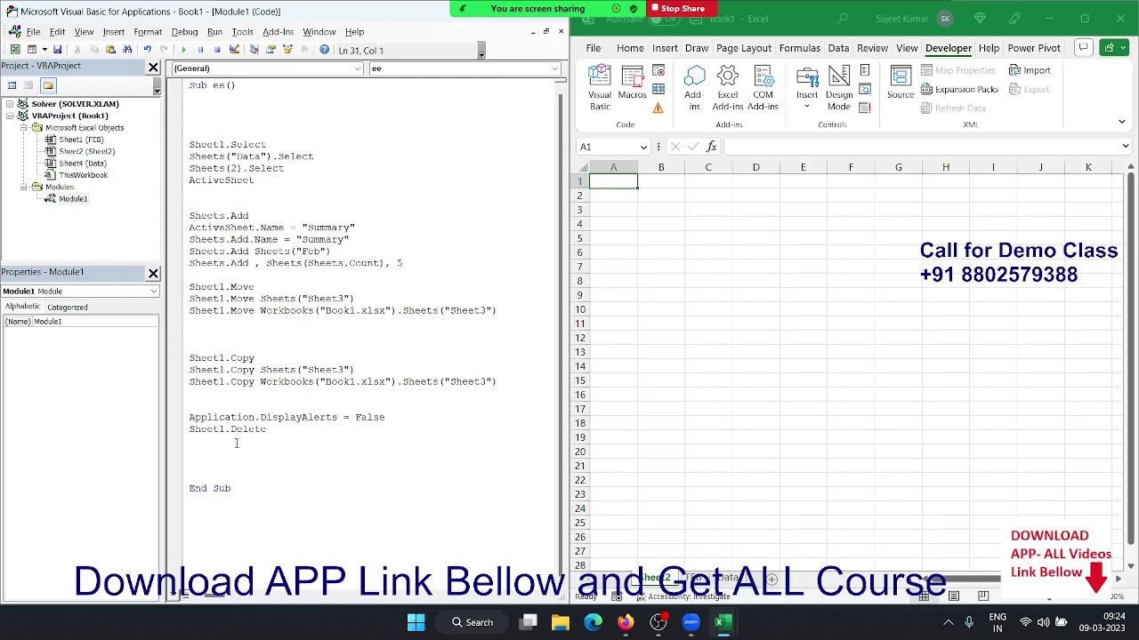
{"action": "key", "text": "Return"}
Step: Add Sheet1.Visible = xlSheetHidden, picking the constant from IntelliSense
{"action": "type", "text": "she"}
{"action": "type", "text": "et1."}
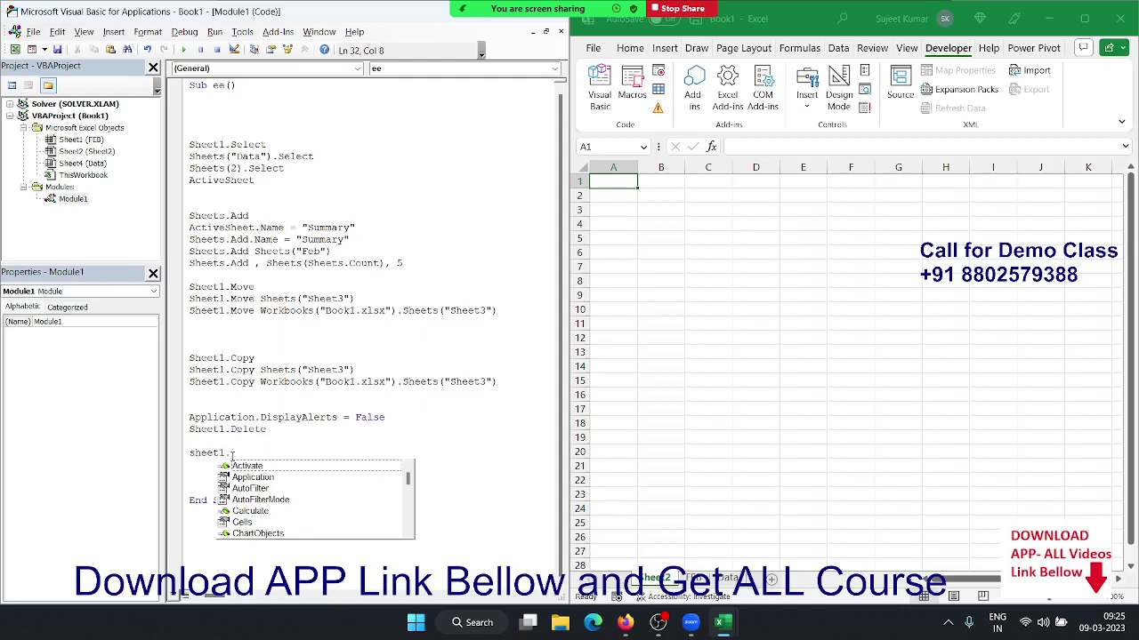
{"action": "type", "text": "vi"}
{"action": "key", "text": "Tab"}
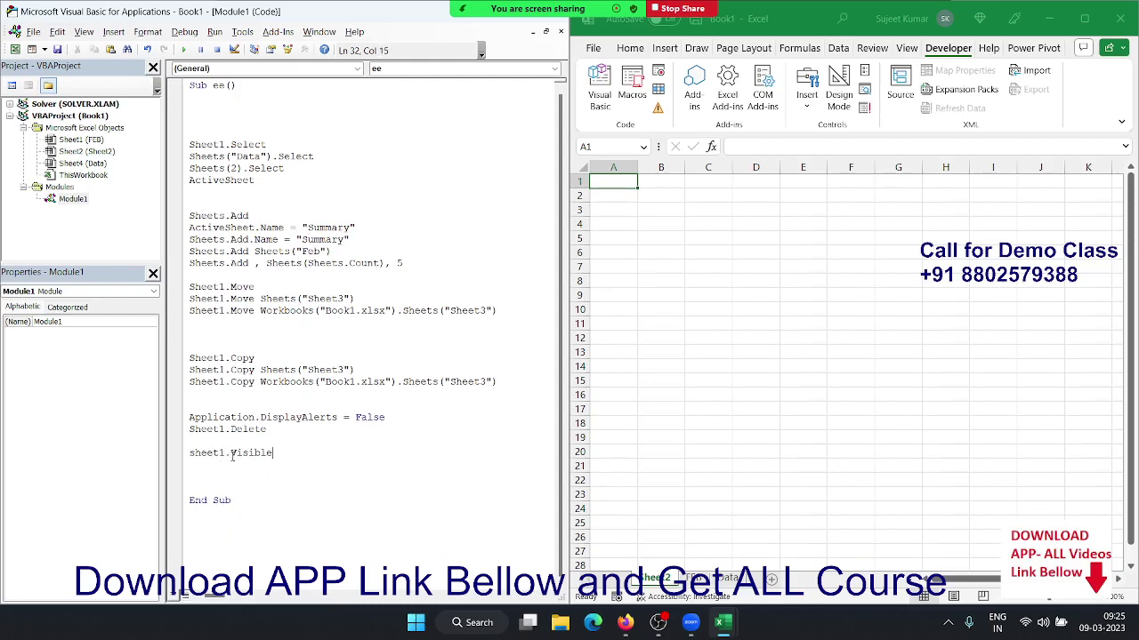
{"action": "type", "text": "="}
{"action": "key", "text": "Down"}
{"action": "key", "text": "Down"}
{"action": "key", "text": "Up"}
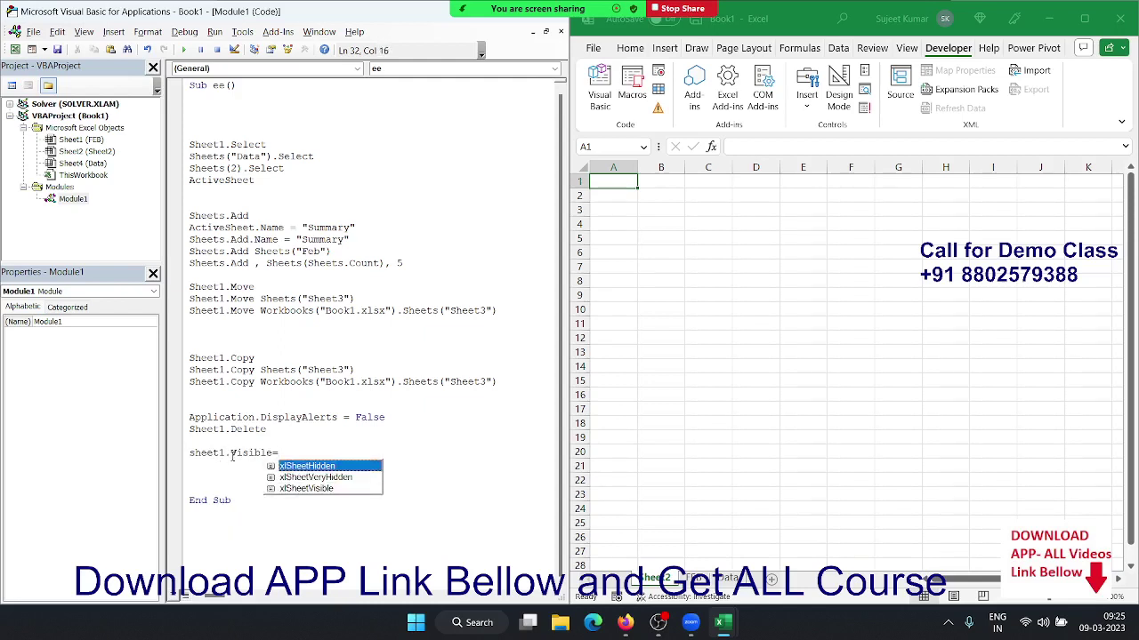
{"action": "key", "text": "Tab"}
{"action": "key", "text": "Return"}
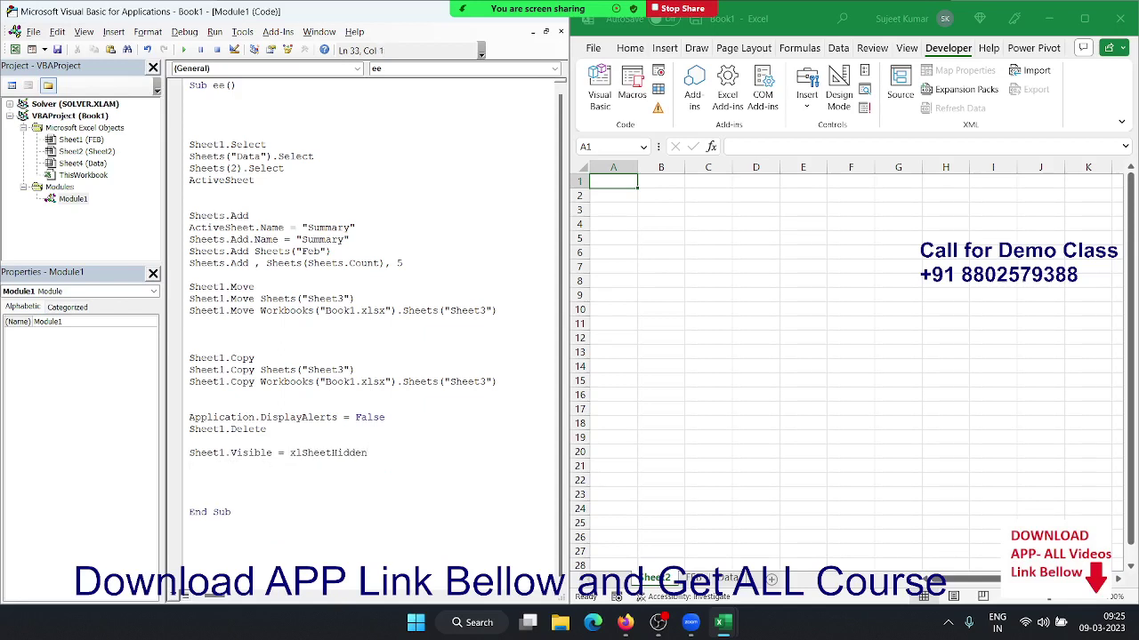
Step: Show Sheet2's tab menu in Excel to see its hide option
{"action": "right_click", "coordinate": [229, 224]}
{"action": "left_click", "coordinate": [190, 524]}
{"action": "right_click", "coordinate": [647, 580]}
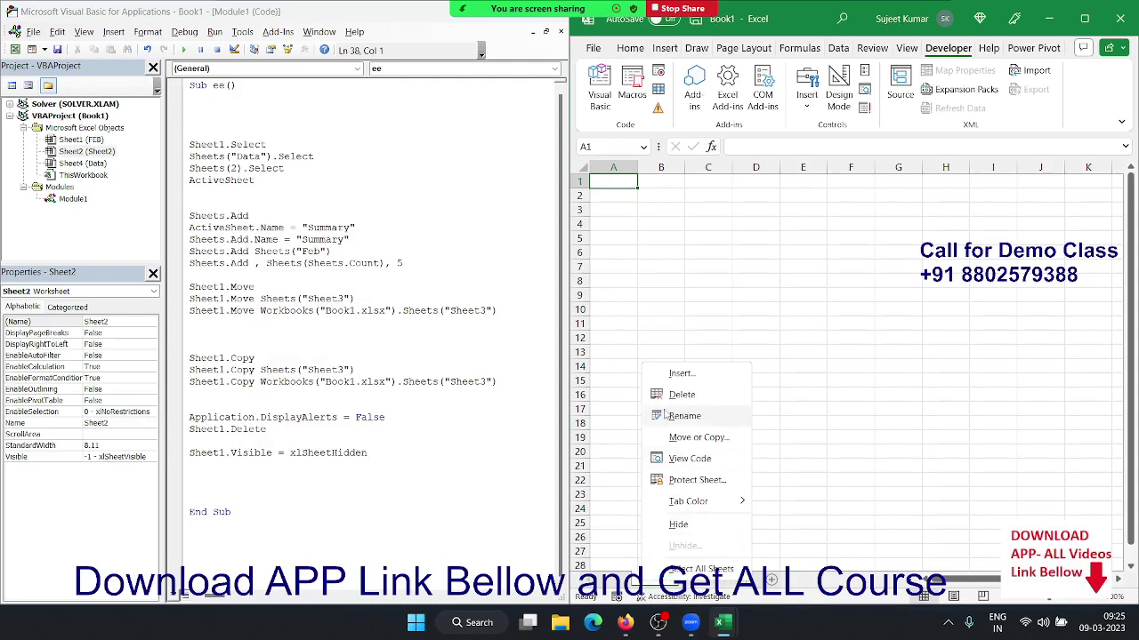
{"action": "left_click", "coordinate": [203, 473]}
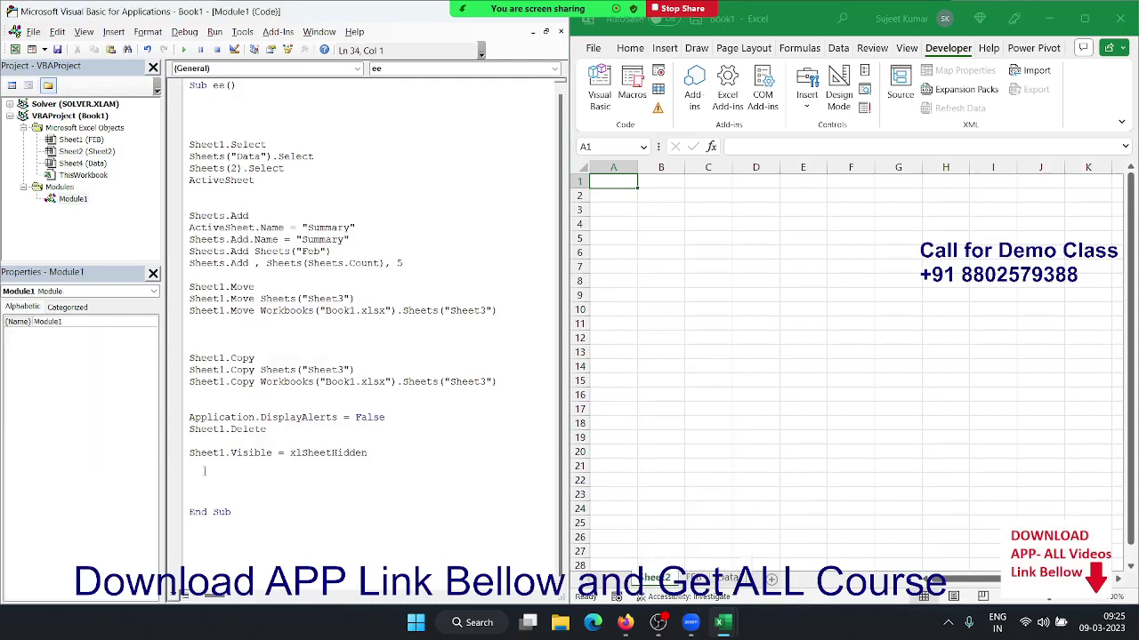
Step: Add Sheet1.Visible = xlSheetVeryHidden on the next line
{"action": "type", "text": "sheet1."}
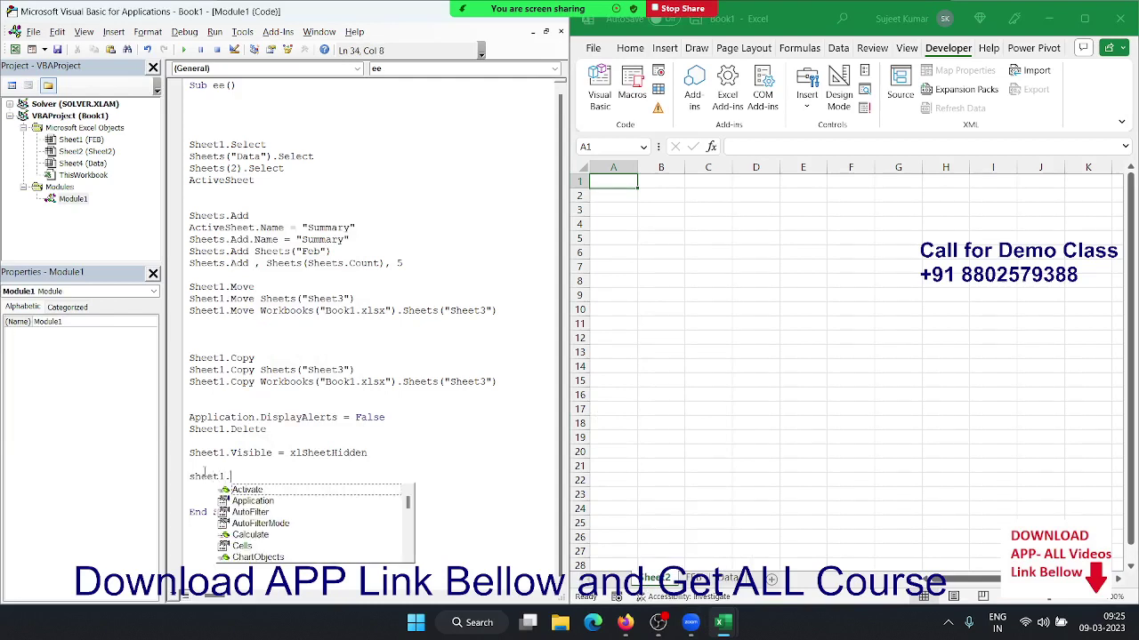
{"action": "type", "text": "vi"}
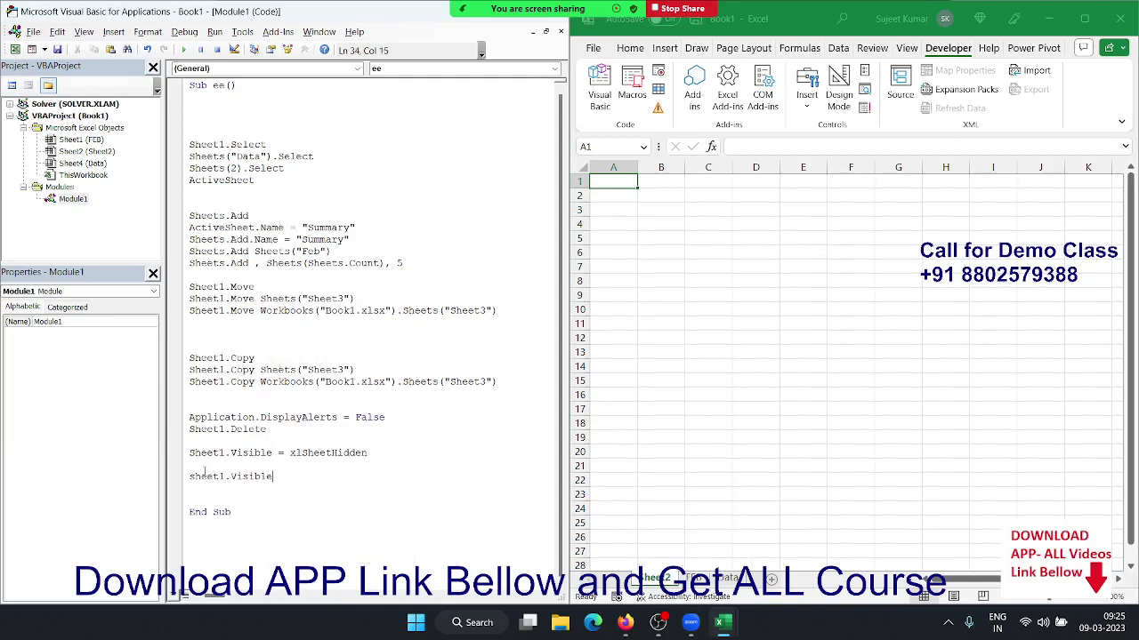
{"action": "type", "text": " = v"}
{"action": "key", "text": "Down"}
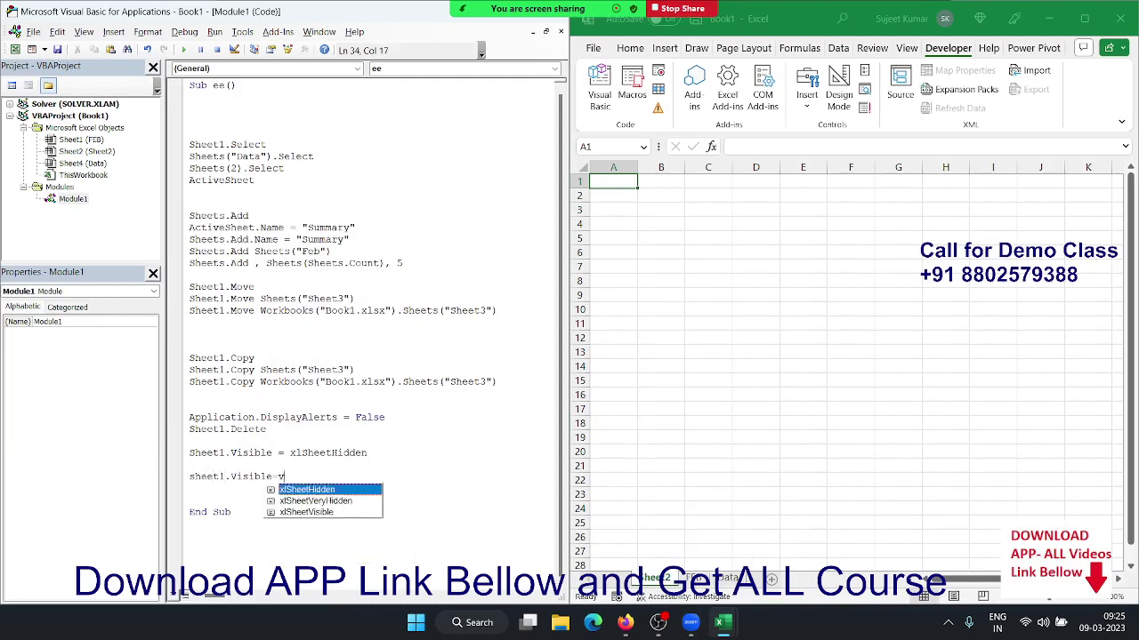
{"action": "key", "text": "Down"}
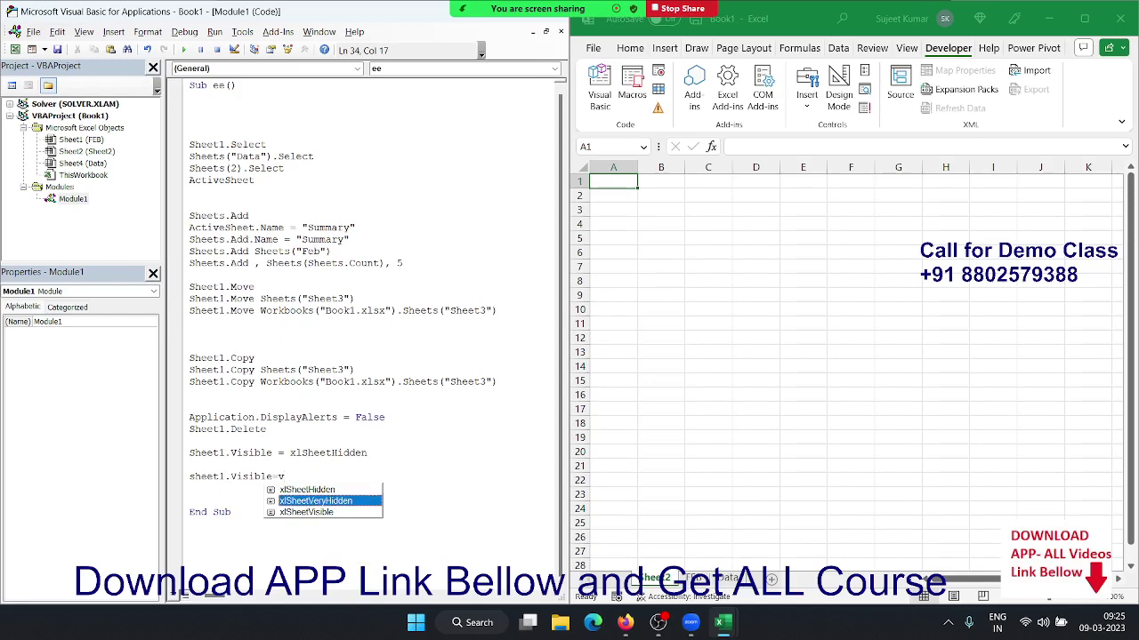
{"action": "key", "text": "Tab"}
{"action": "key", "text": "Return"}
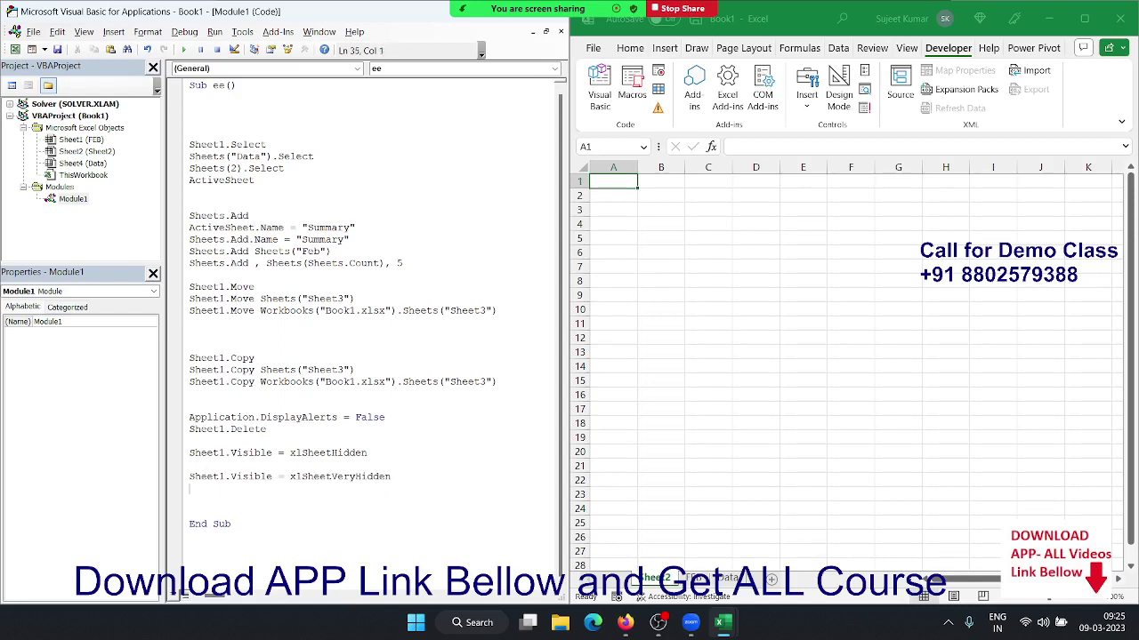
{"action": "key", "text": "Return"}
Step: Add Sheet1.Visible = xlSheetVisible to make the sheet visible again
{"action": "type", "text": "sheet1"}
{"action": "type", "text": ".vi"}
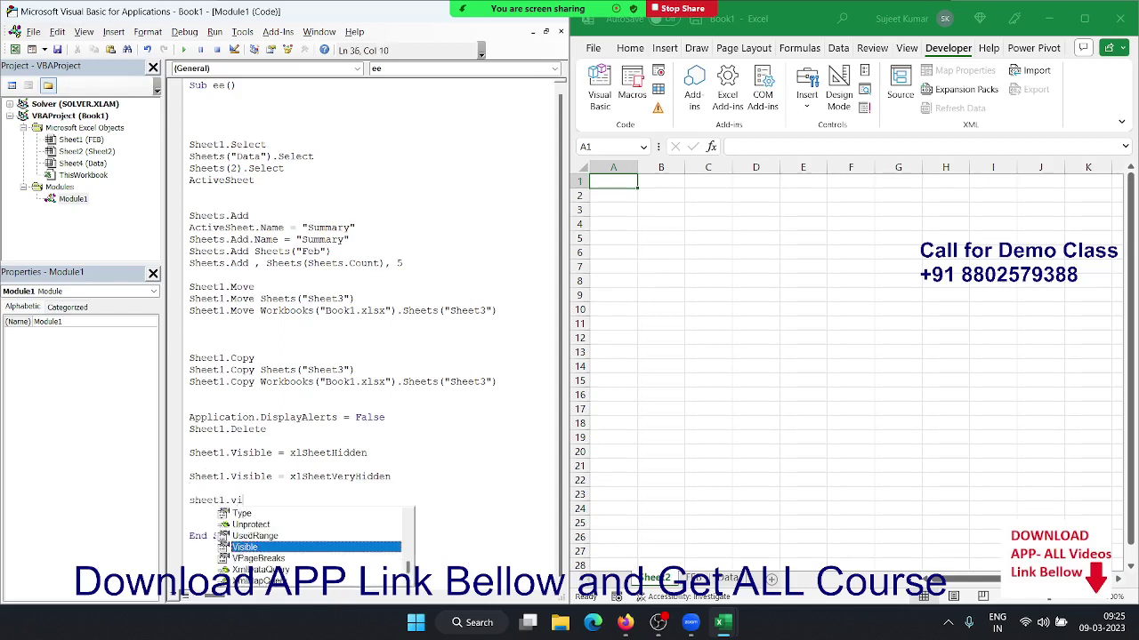
{"action": "key", "text": "Tab"}
{"action": "type", "text": "="}
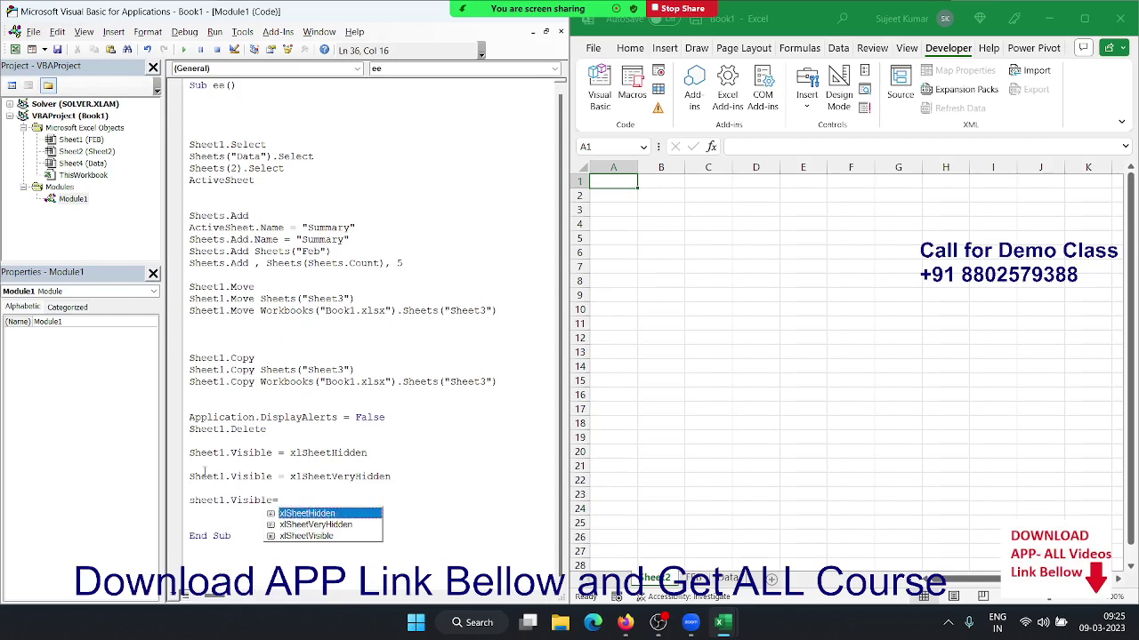
{"action": "key", "text": "Down"}
{"action": "key", "text": "Down"}
{"action": "key", "text": "Tab"}
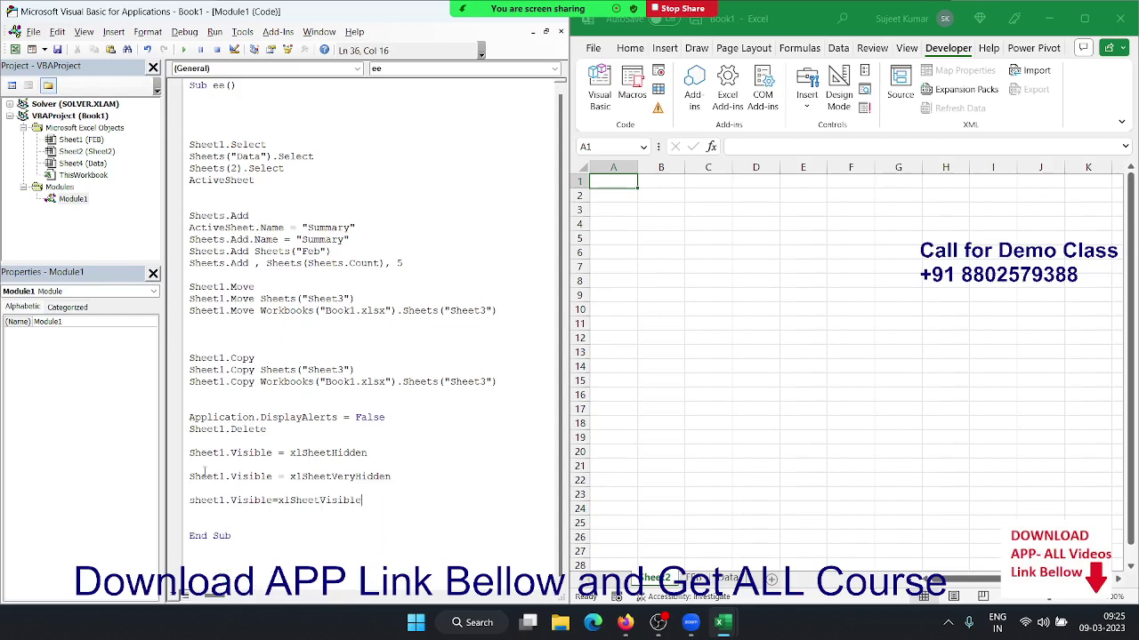
Step: Check the Visible property choices for Sheet2, leaving it at xlSheetVisible
{"action": "left_click", "coordinate": [253, 523]}
{"action": "left_click", "coordinate": [86, 151]}
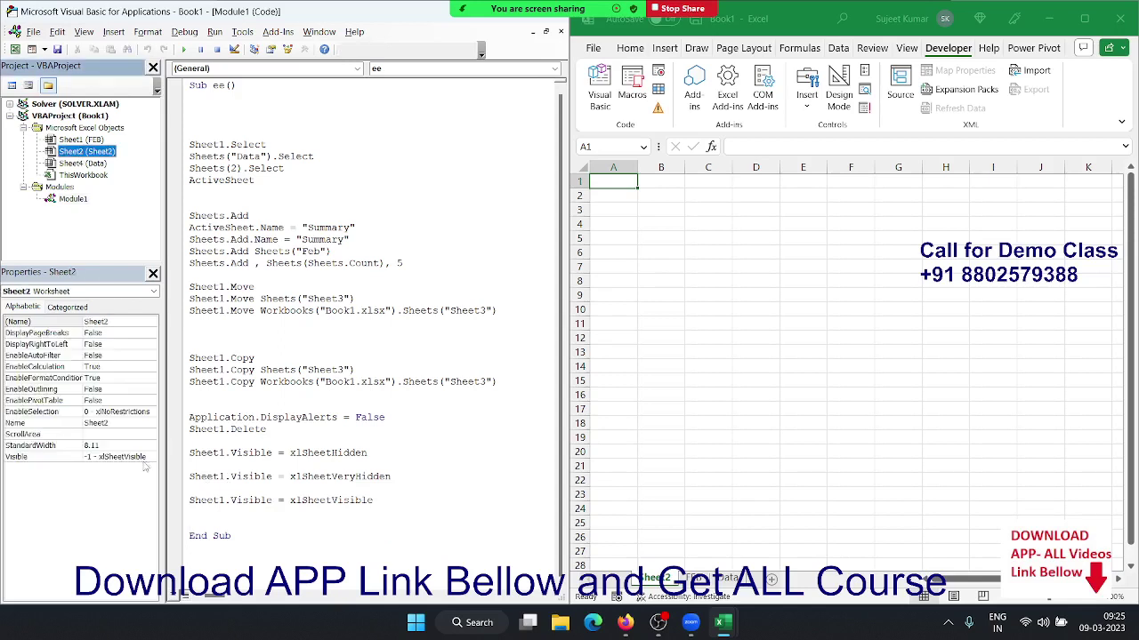
{"action": "left_click", "coordinate": [145, 456]}
{"action": "left_click", "coordinate": [153, 456]}
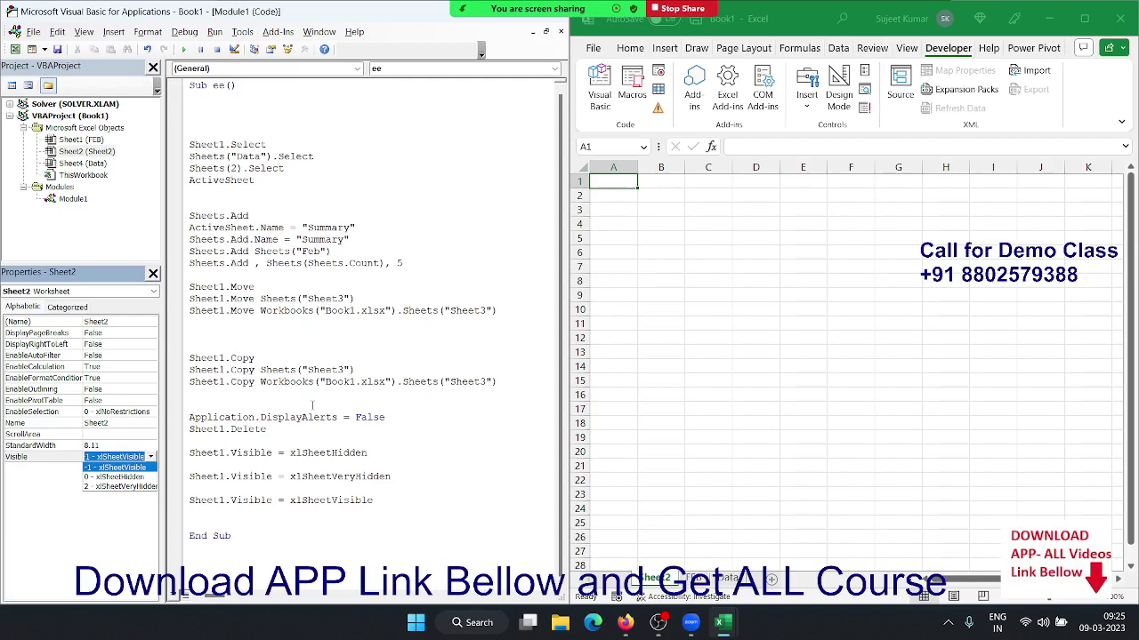
{"action": "left_click", "coordinate": [363, 425]}
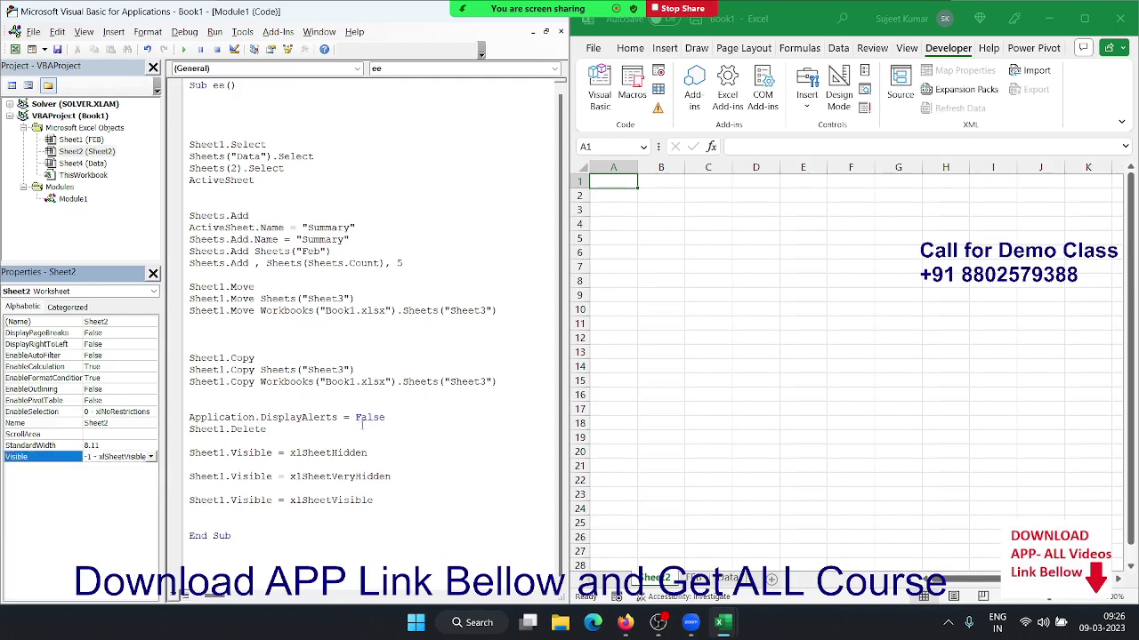
Step: Add a Sheet1.Protect line with a password just above End Sub
{"action": "left_click", "coordinate": [264, 519]}
{"action": "key", "text": "Return"}
{"action": "key", "text": "Return"}
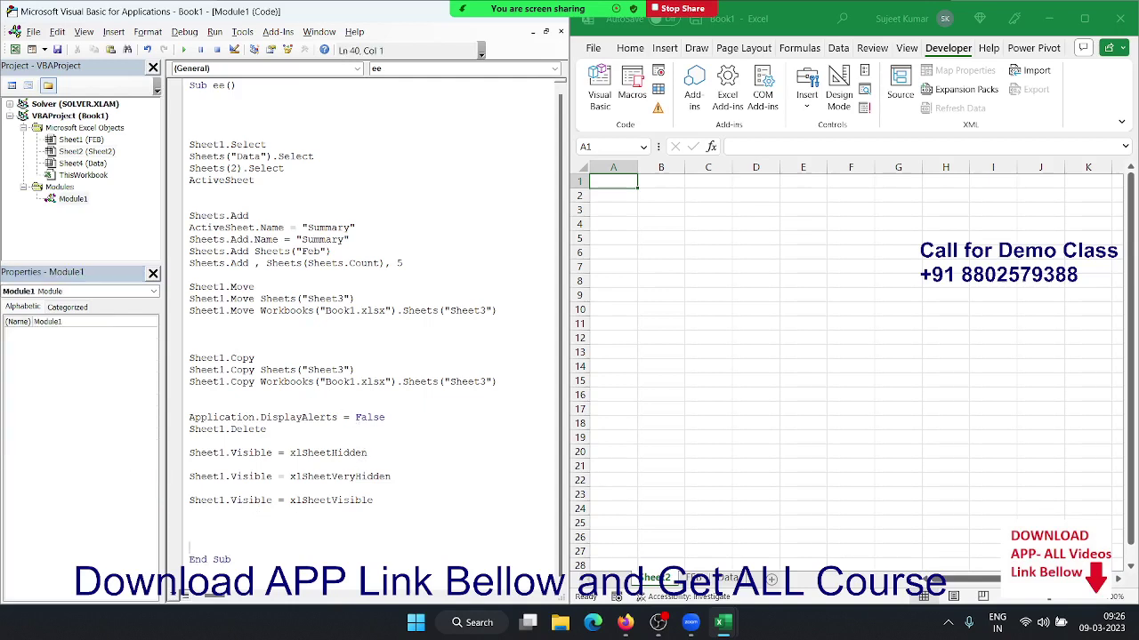
{"action": "left_click", "coordinate": [251, 532]}
{"action": "type", "text": "she"}
{"action": "type", "text": "et1."}
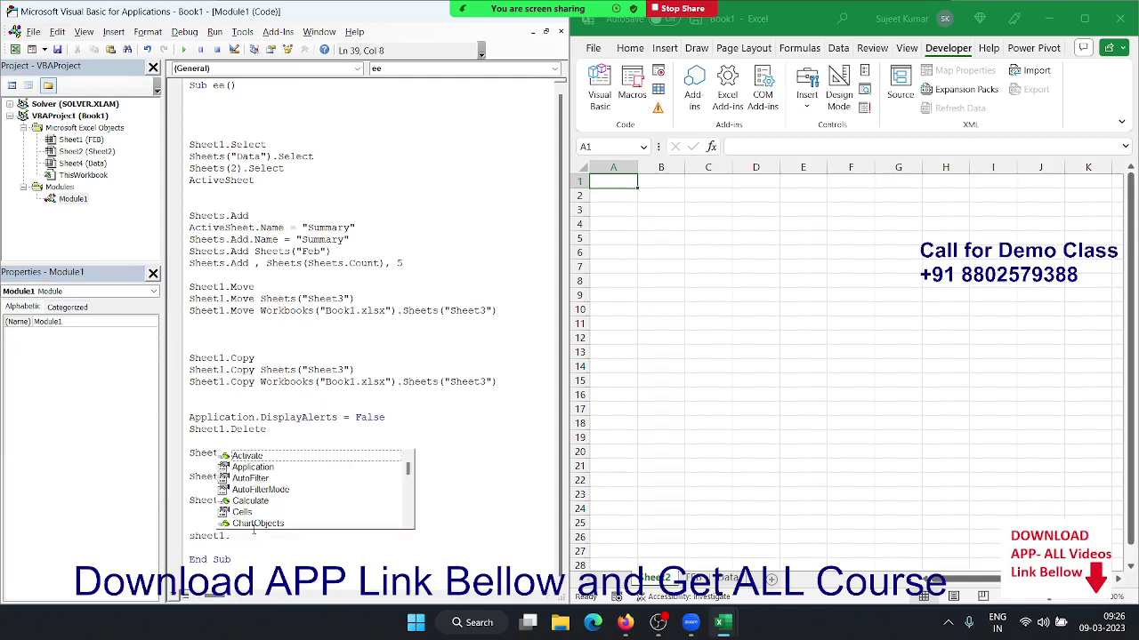
{"action": "type", "text": "pro"}
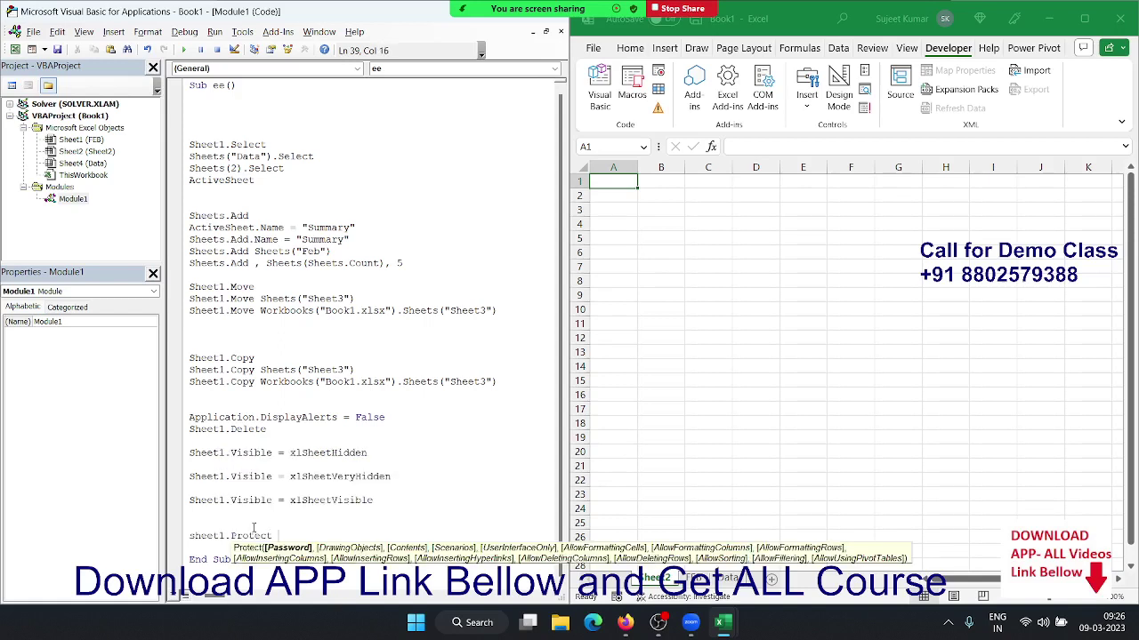
{"action": "key", "text": "Return"}
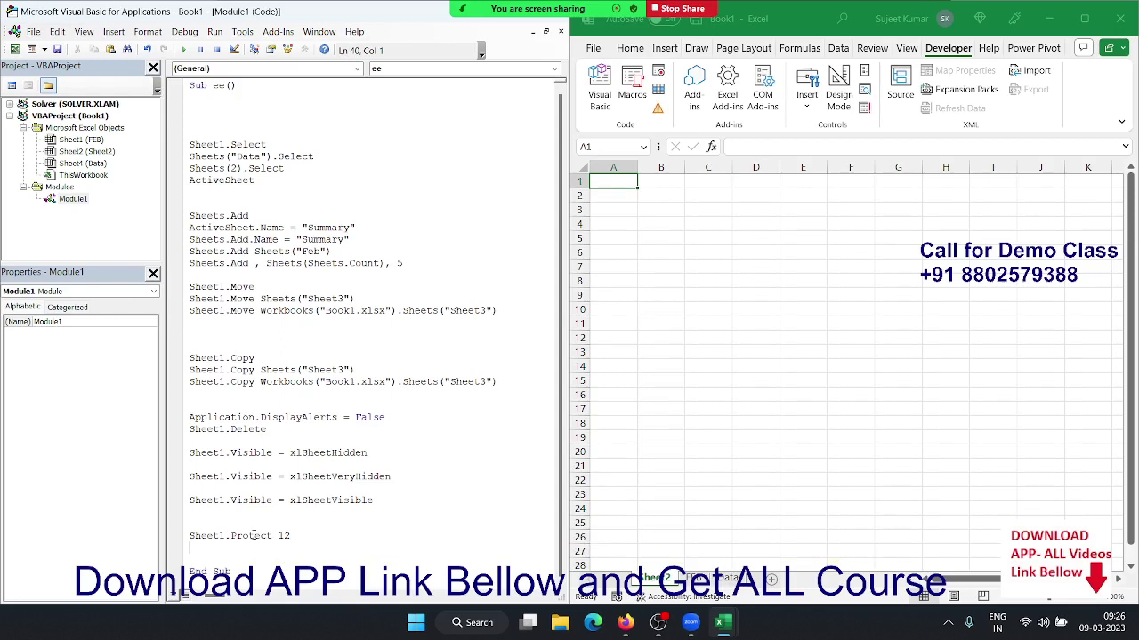
Step: Add a Sheet1.Unprotect line using the same password
{"action": "type", "text": "sheet"}
{"action": "type", "text": "1."}
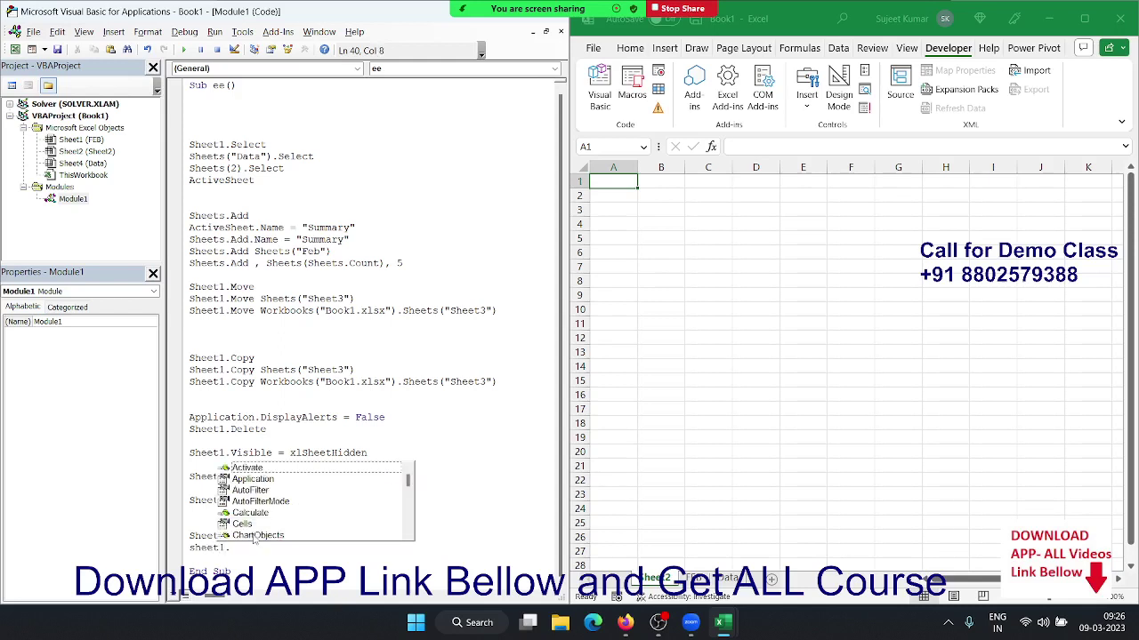
{"action": "type", "text": "un"}
{"action": "key", "text": "Tab"}
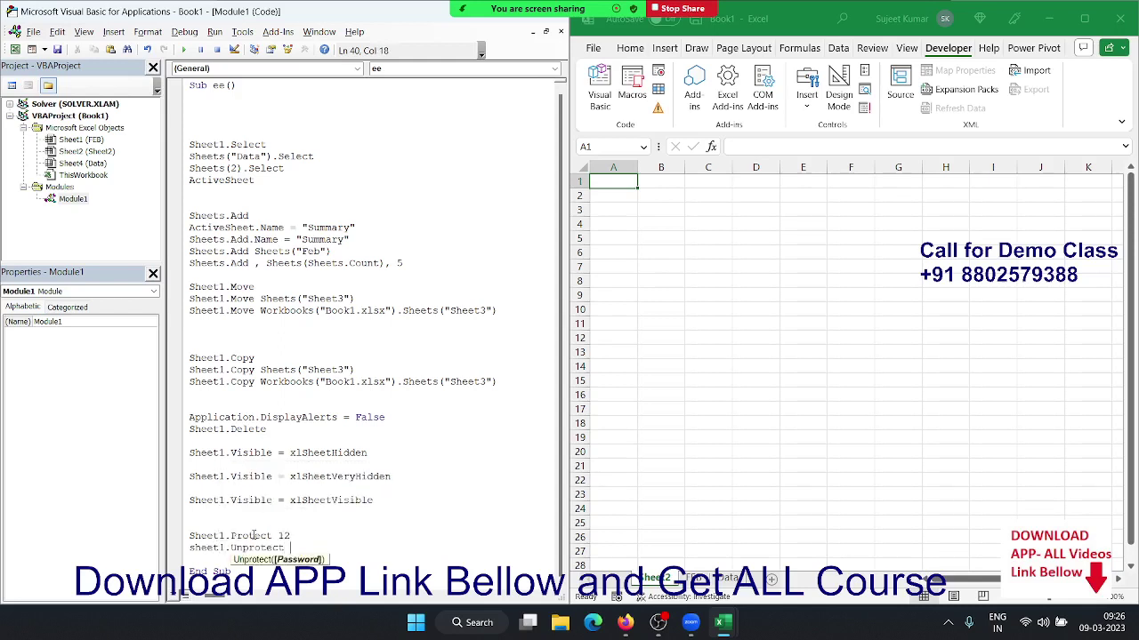
{"action": "key", "text": "Return"}
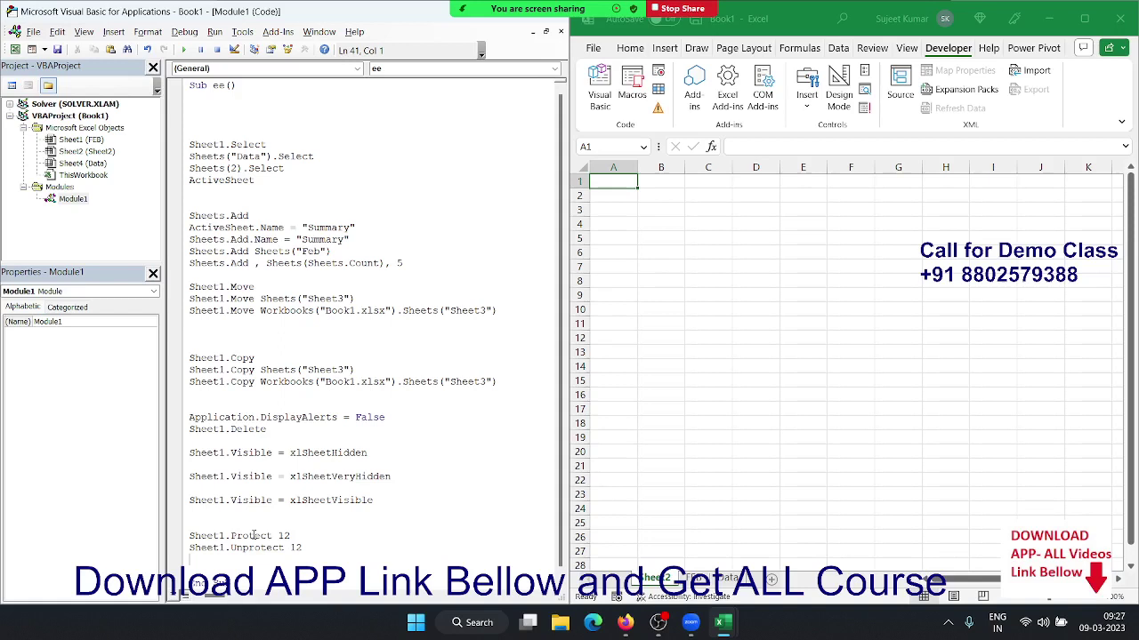
Step: Highlight all ee macro code, dragging from End Sub up to Sub ee()
{"action": "left_click", "coordinate": [825, 396]}
{"action": "scroll", "coordinate": [824, 396], "scroll_direction": "down", "scroll_amount": 2}
{"action": "scroll", "coordinate": [825, 396], "scroll_direction": "up", "scroll_amount": 1}
{"action": "scroll", "coordinate": [822, 394], "scroll_direction": "up", "scroll_amount": 1}
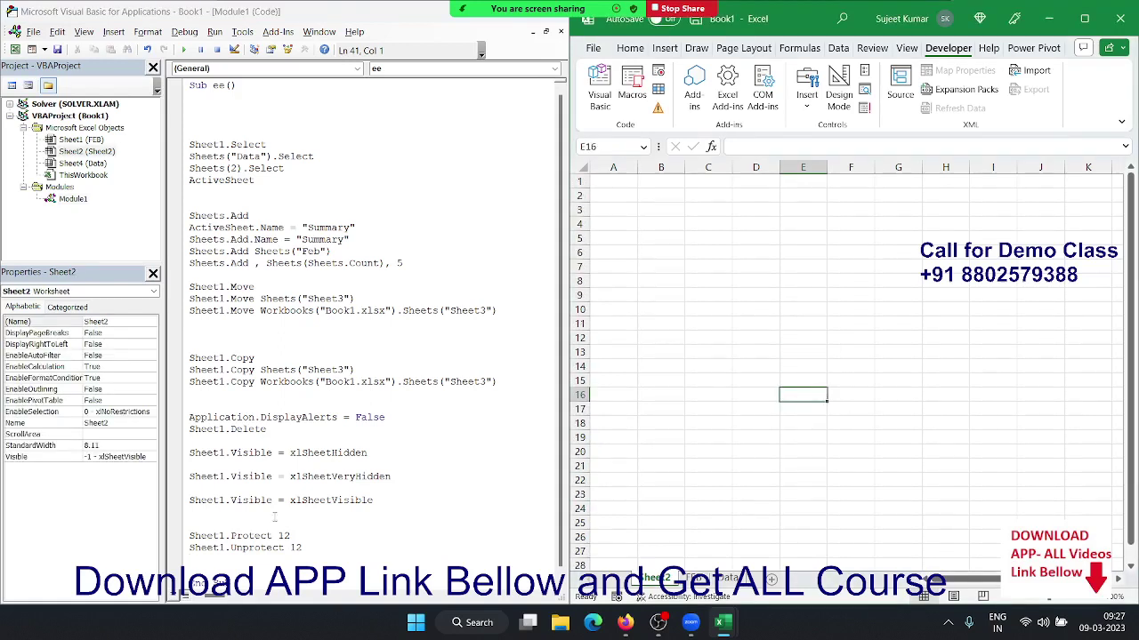
{"action": "scroll", "coordinate": [218, 560], "scroll_direction": "down", "scroll_amount": 1}
{"action": "left_click_drag", "start_coordinate": [233, 572], "coordinate": [67, 69]}
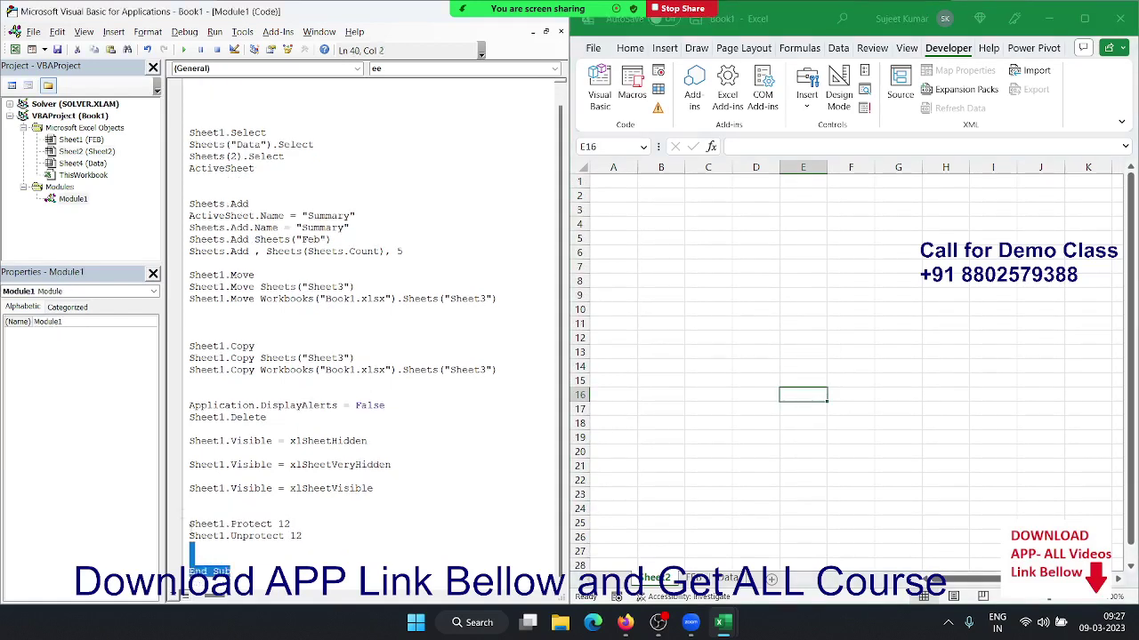